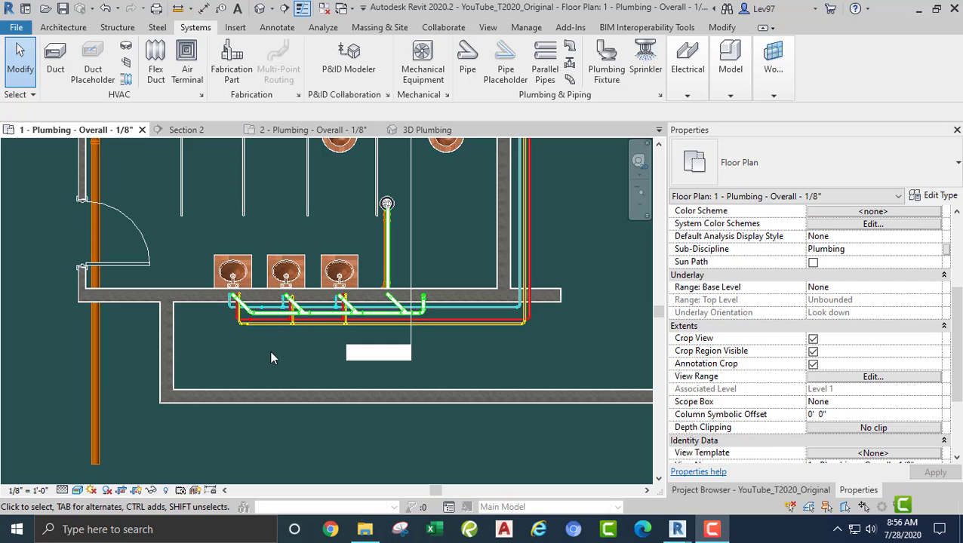
Examine the existing piping behind the three men's room lavatories and around the water closets along the wall shared by both restrooms.
scroll(278, 352, down, 3)
scroll(423, 387, up, 4)
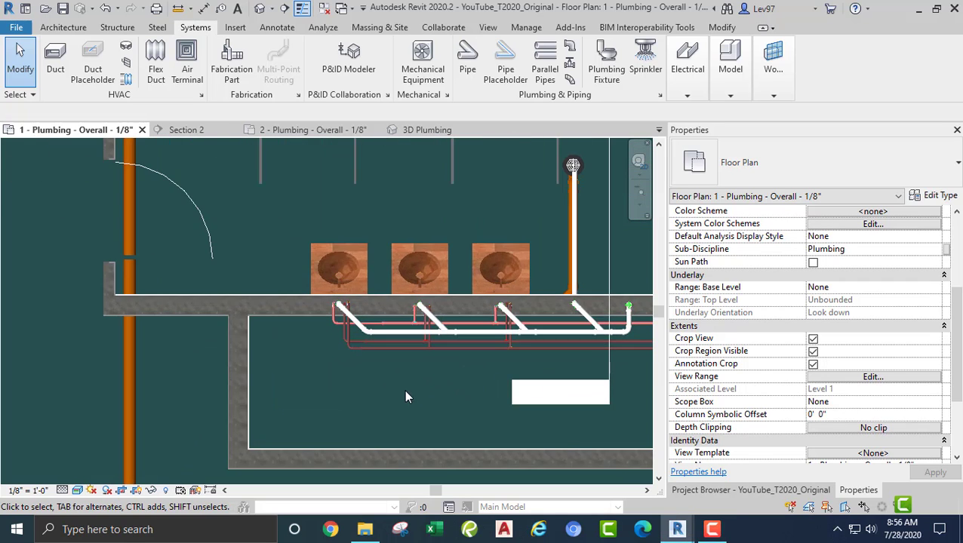
middle_drag(405, 396, 290, 381)
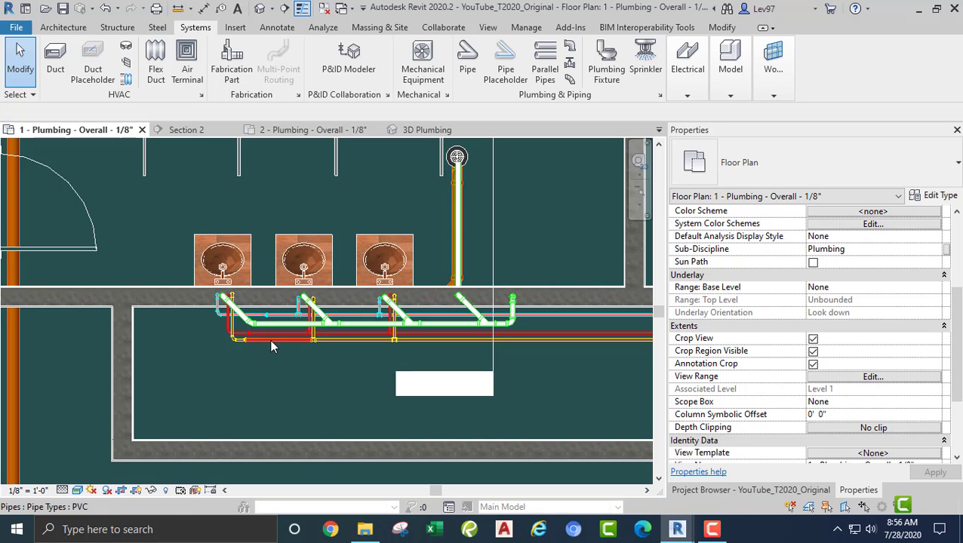
middle_drag(294, 377, 228, 373)
middle_drag(523, 383, 412, 387)
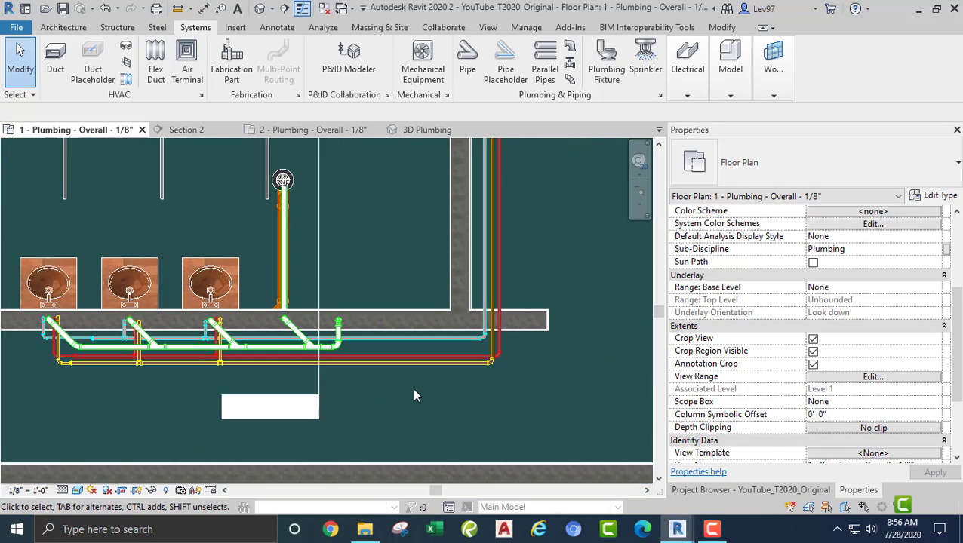
scroll(414, 370, up, 2)
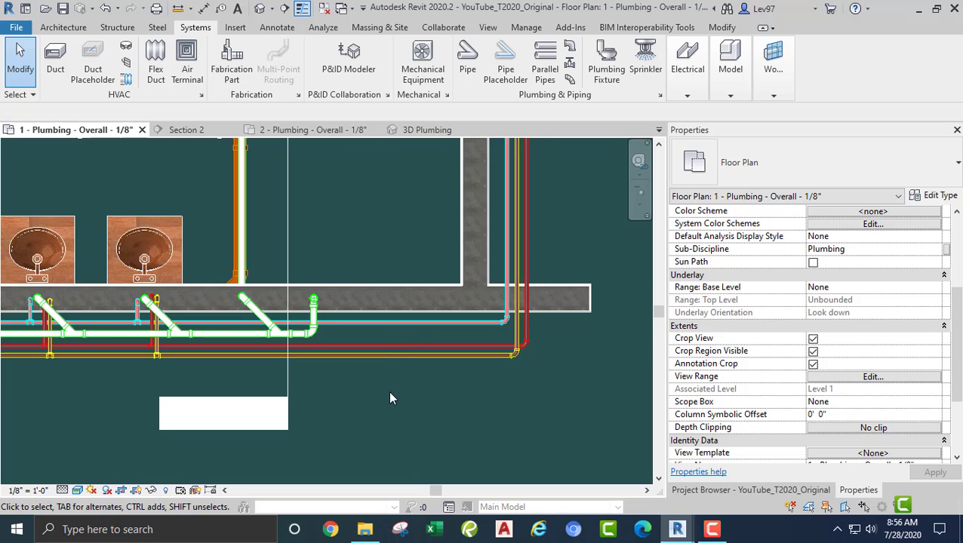
middle_drag(196, 341, 364, 348)
scroll(292, 206, down, 4)
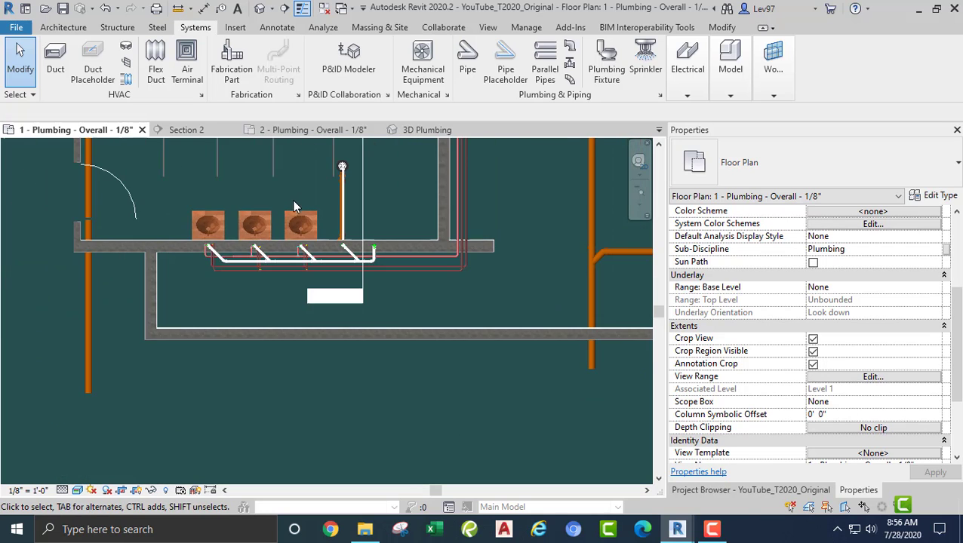
middle_drag(292, 199, 470, 376)
scroll(400, 339, up, 4)
scroll(413, 361, down, 3)
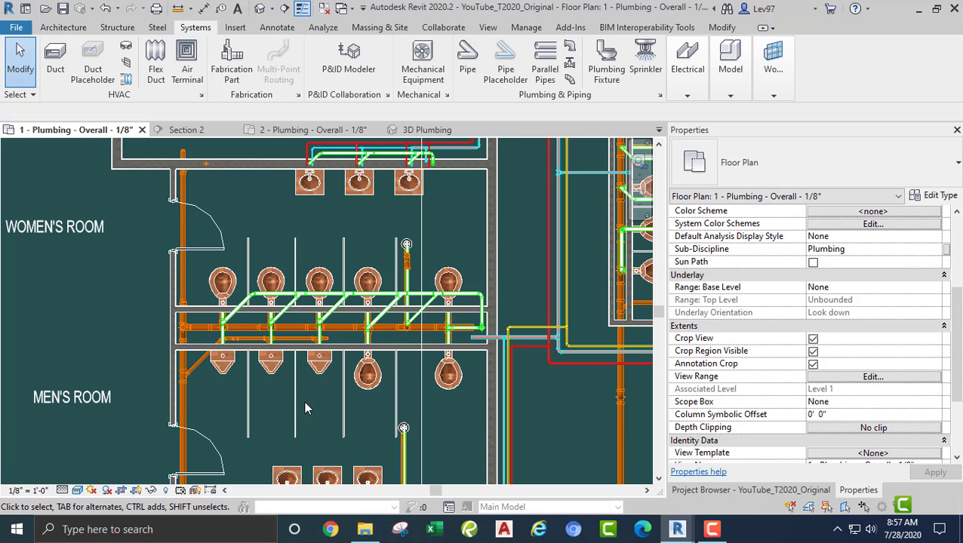
scroll(405, 380, up, 4)
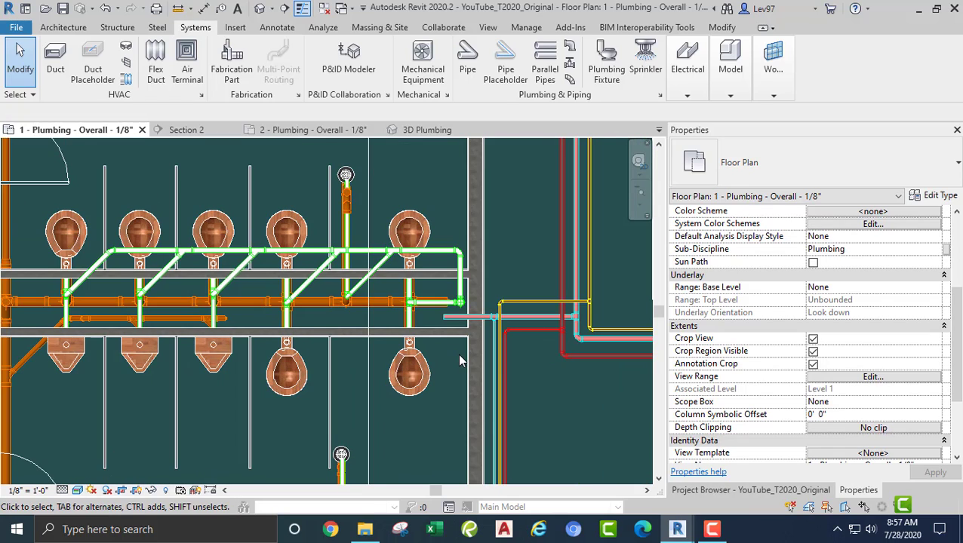
scroll(473, 362, up, 3)
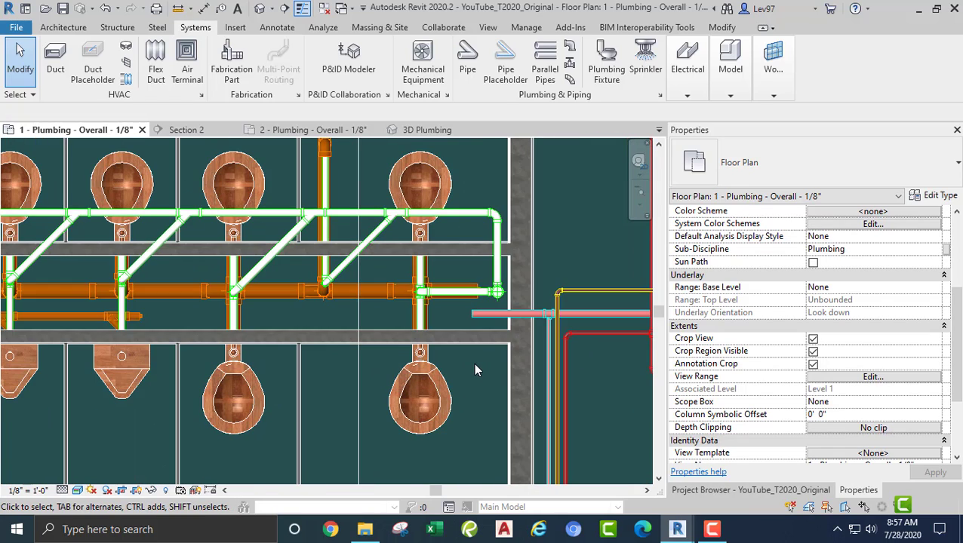
scroll(490, 380, down, 5)
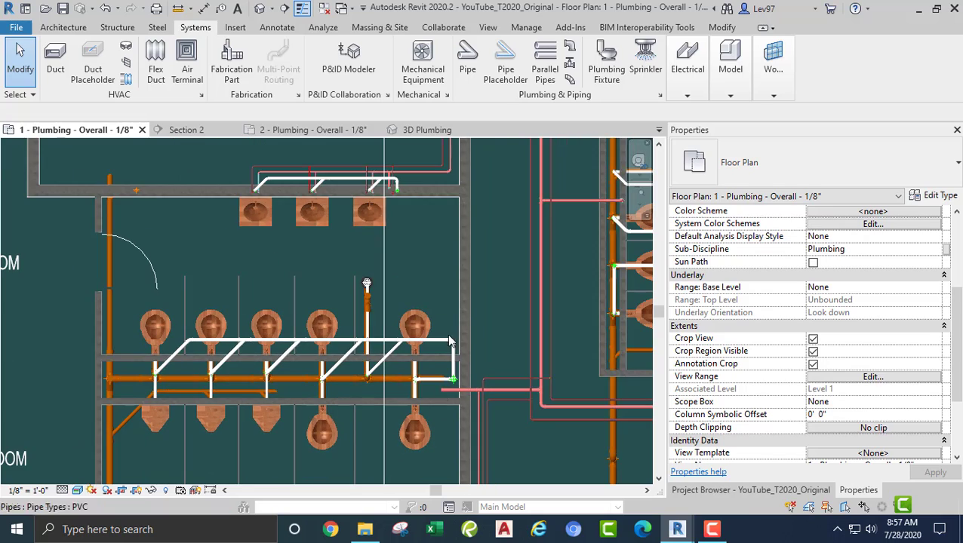
Move the section line in the Level 1 plumbing plan past the end pair of water closets so the section cuts beside them.
middle_drag(406, 279, 363, 163)
scroll(353, 250, up, 2)
scroll(379, 172, up, 2)
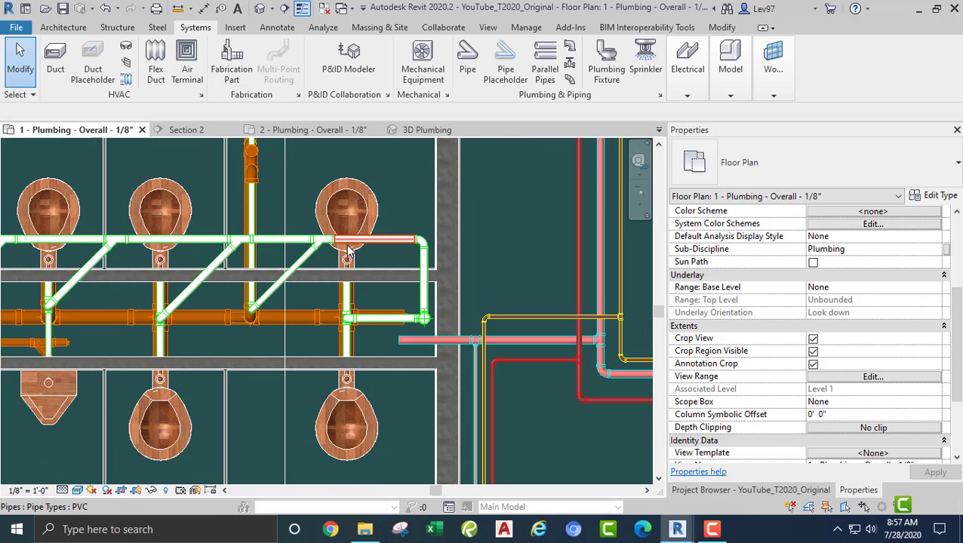
scroll(362, 226, up, 2)
click(253, 191)
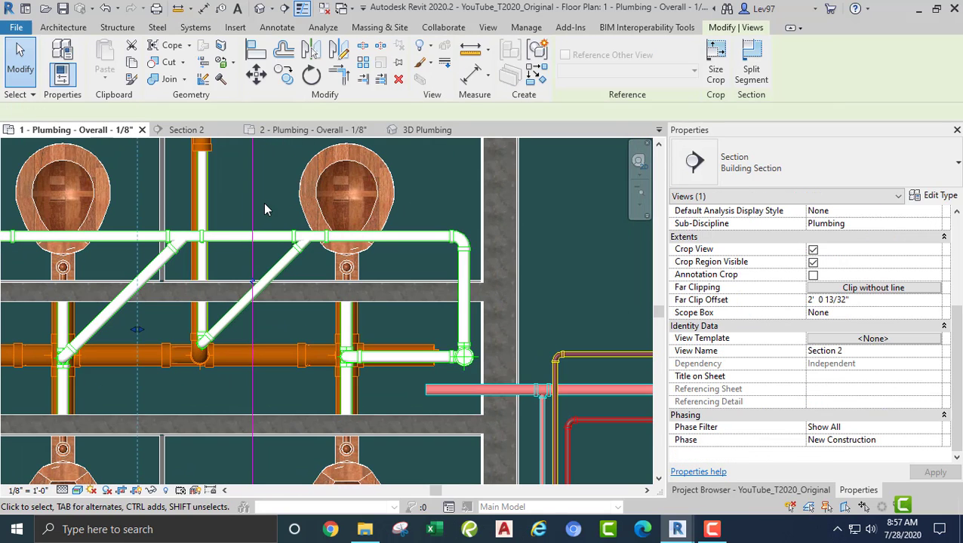
drag(253, 203, 411, 205)
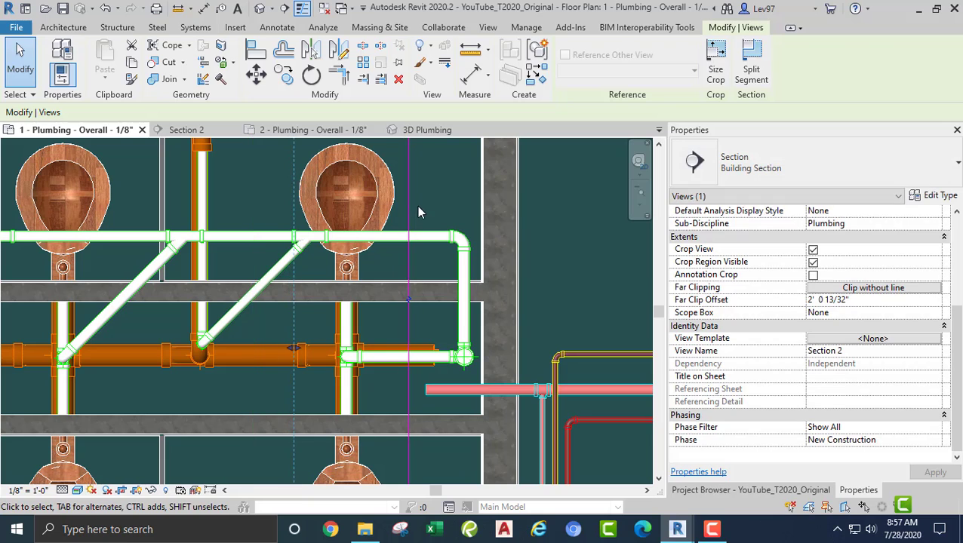
Open the Section 2 view and inspect the pipe connectors of the wall-mounted flush valve water closet.
click(219, 127)
scroll(408, 312, down, 4)
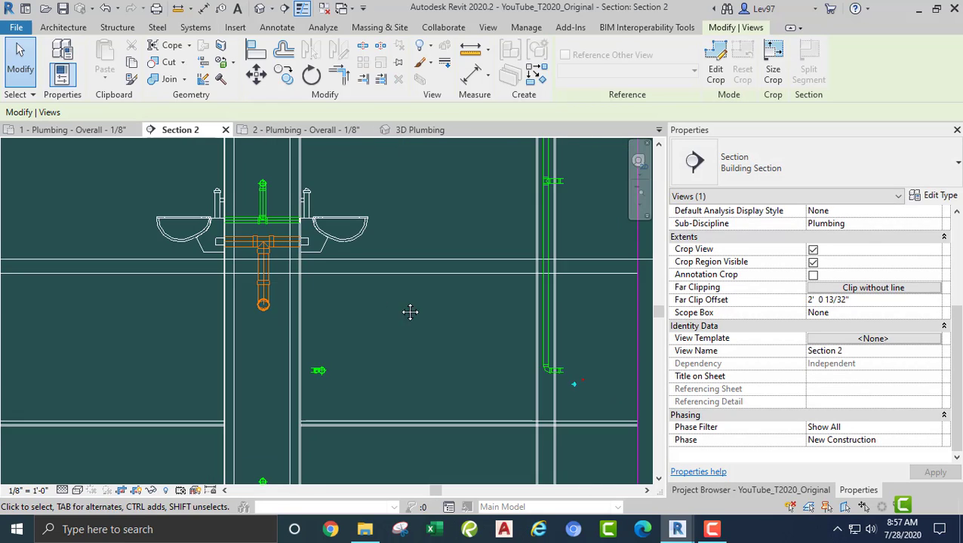
scroll(365, 280, up, 6)
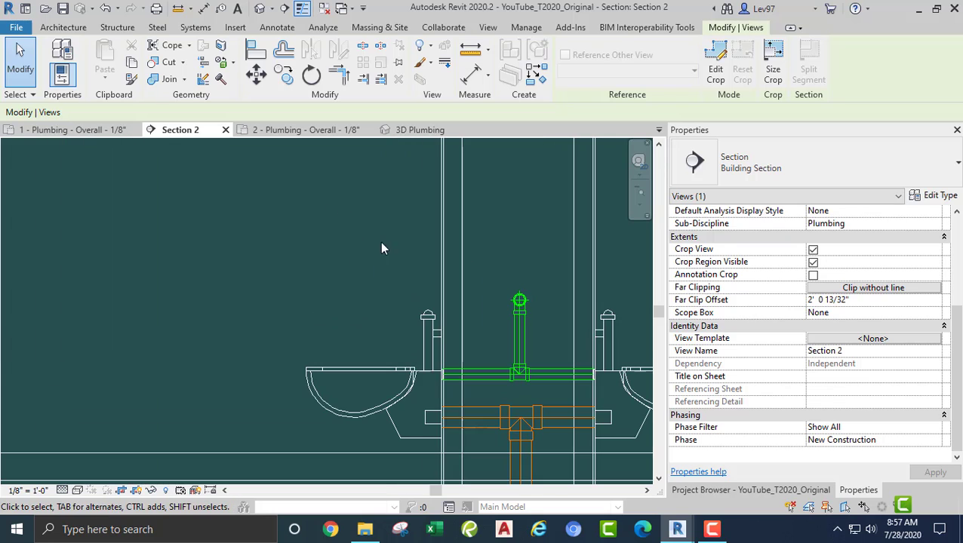
click(427, 324)
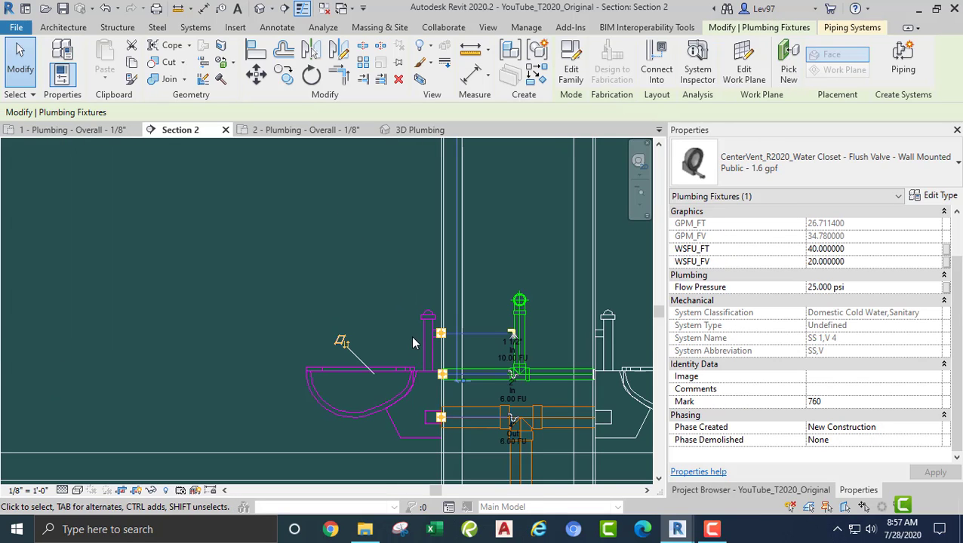
scroll(449, 373, up, 5)
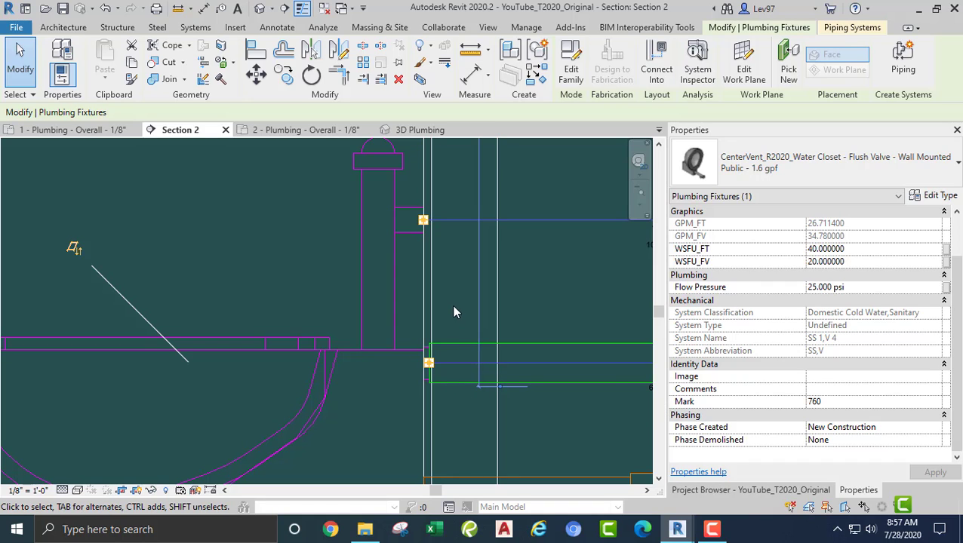
click(322, 266)
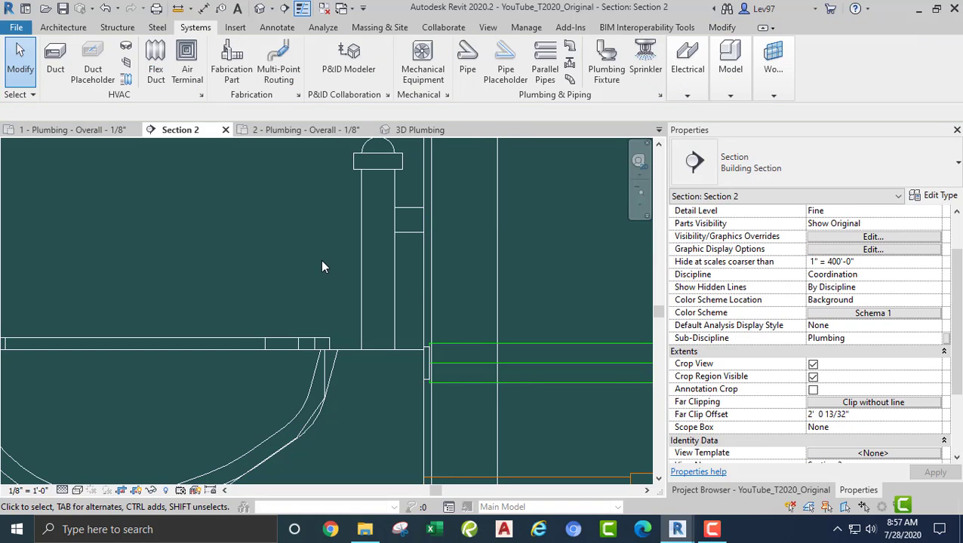
Inspect the pipe connectors of the women's room end water closet in the Level 1 plumbing floor plan.
click(78, 132)
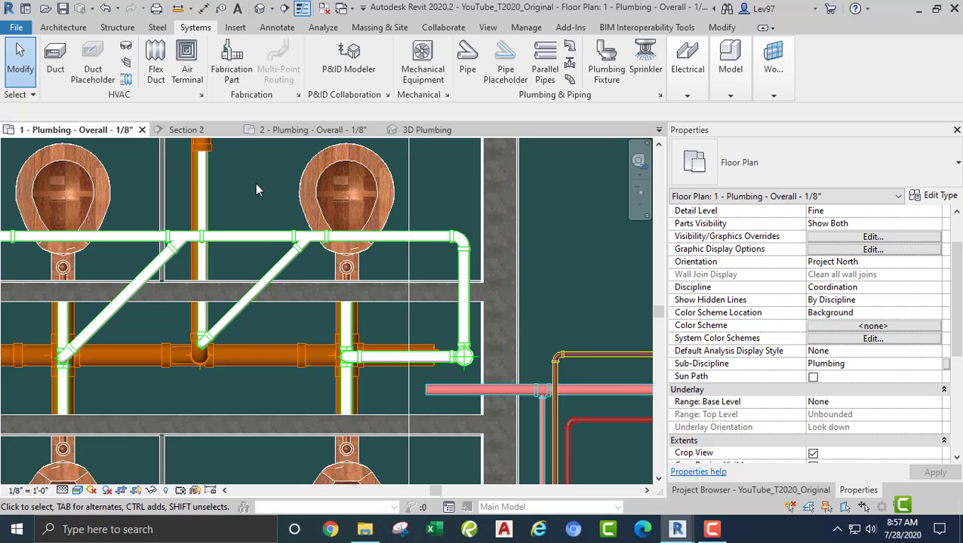
middle_drag(255, 190, 284, 172)
scroll(355, 226, up, 4)
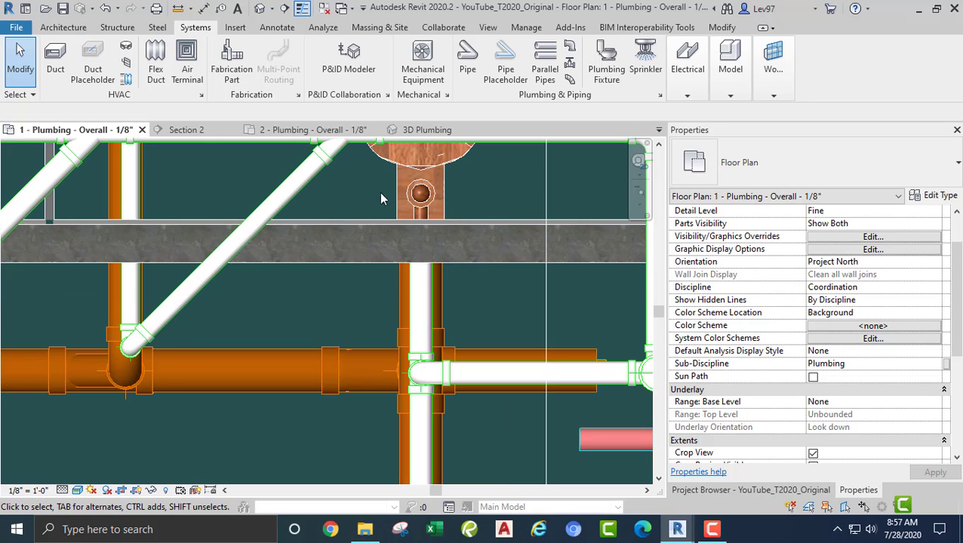
click(400, 179)
scroll(408, 241, up, 2)
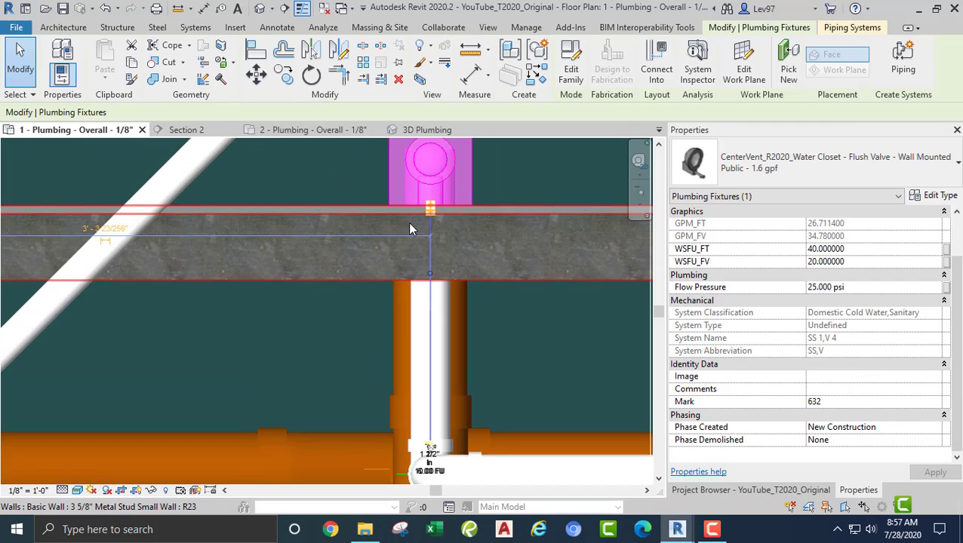
scroll(411, 227, up, 3)
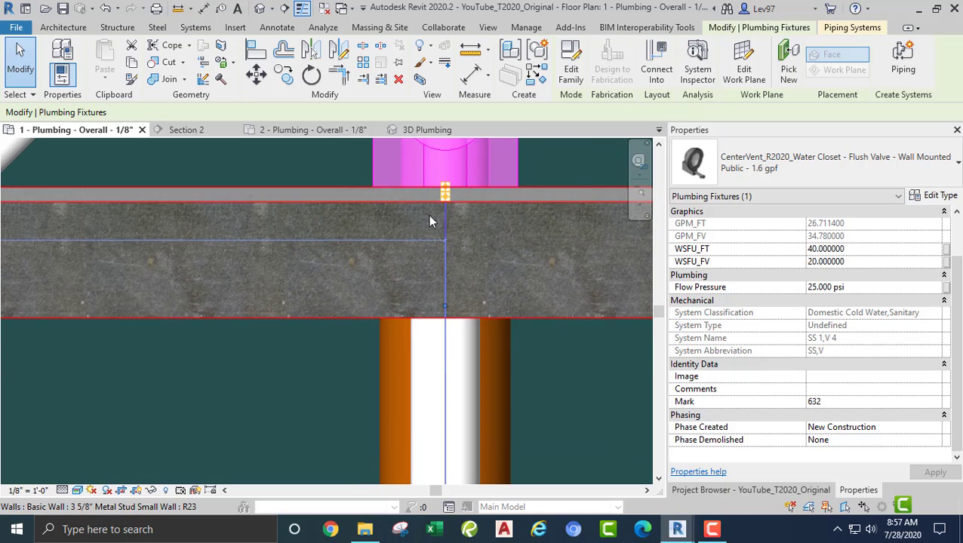
scroll(429, 216, down, 1)
scroll(440, 216, up, 1)
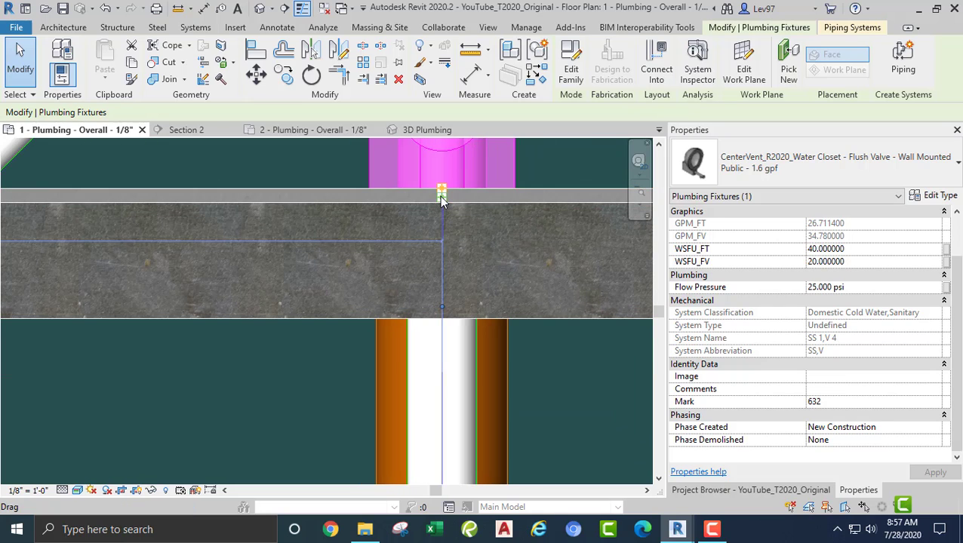
click(299, 163)
scroll(298, 162, down, 1)
middle_drag(298, 204, 252, 331)
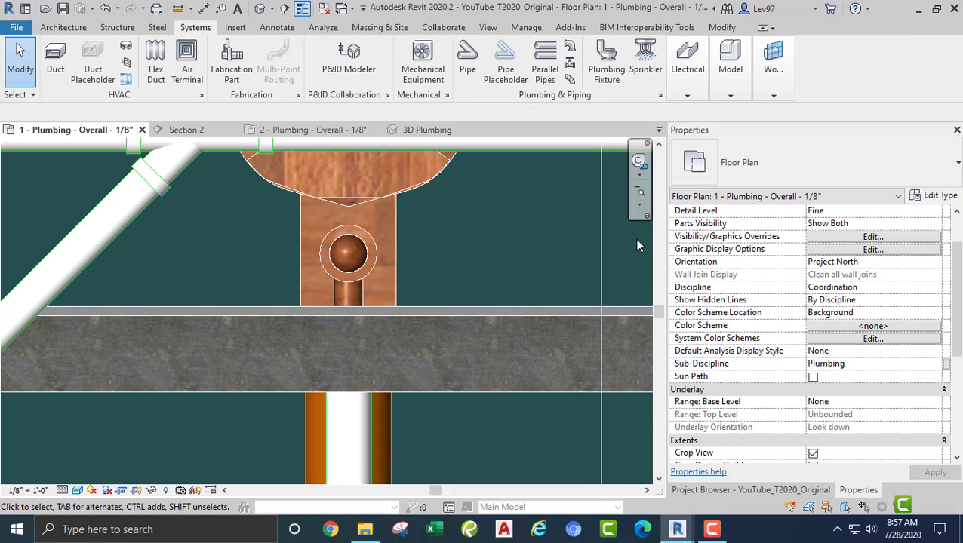
Examine both back-to-back water closets and the piping between them in the Section 2 view.
click(203, 129)
scroll(328, 230, down, 2)
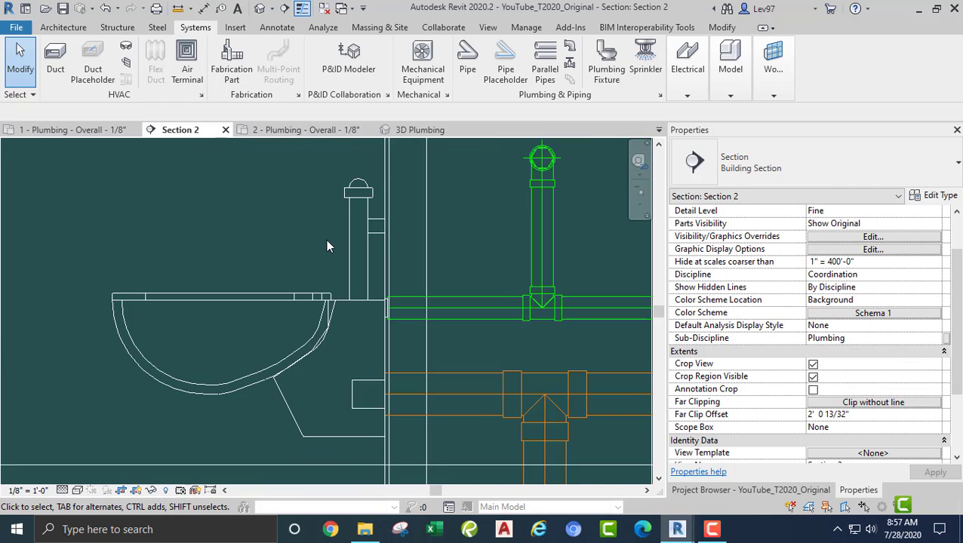
scroll(447, 255, down, 3)
middle_drag(447, 259, 303, 285)
scroll(437, 288, up, 3)
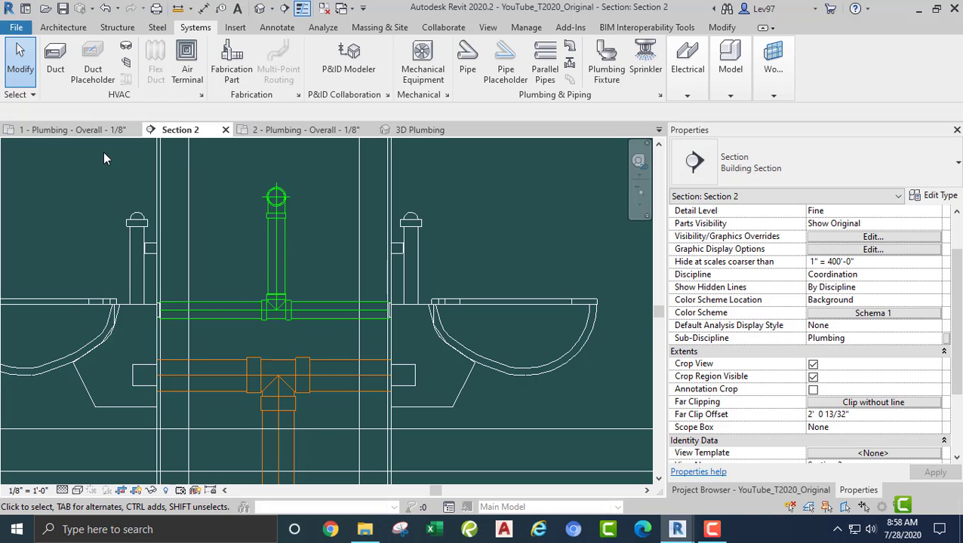
In the Level 1 plumbing plan, draw a 1 1/2" cold water pipe from the upper row's end water closet through the wall into the chase.
click(99, 130)
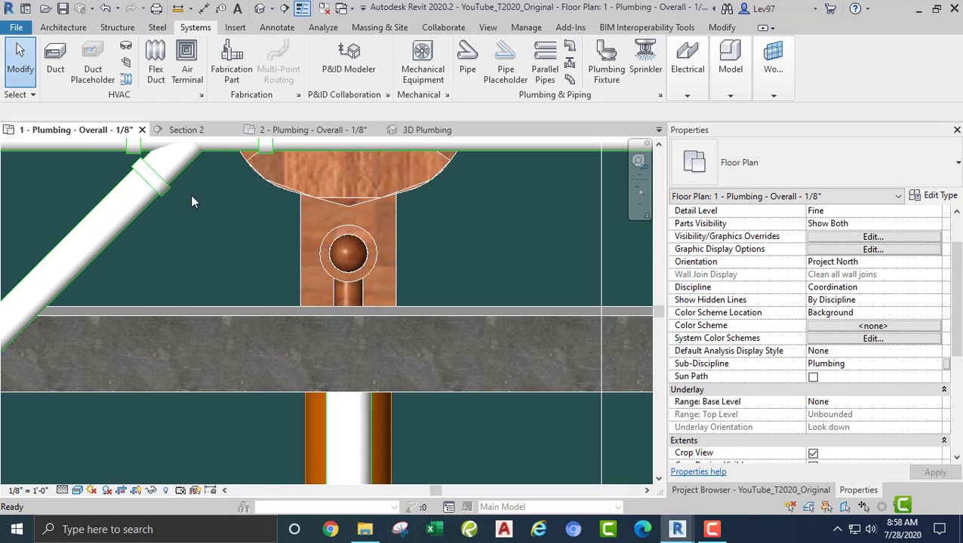
scroll(281, 253, down, 3)
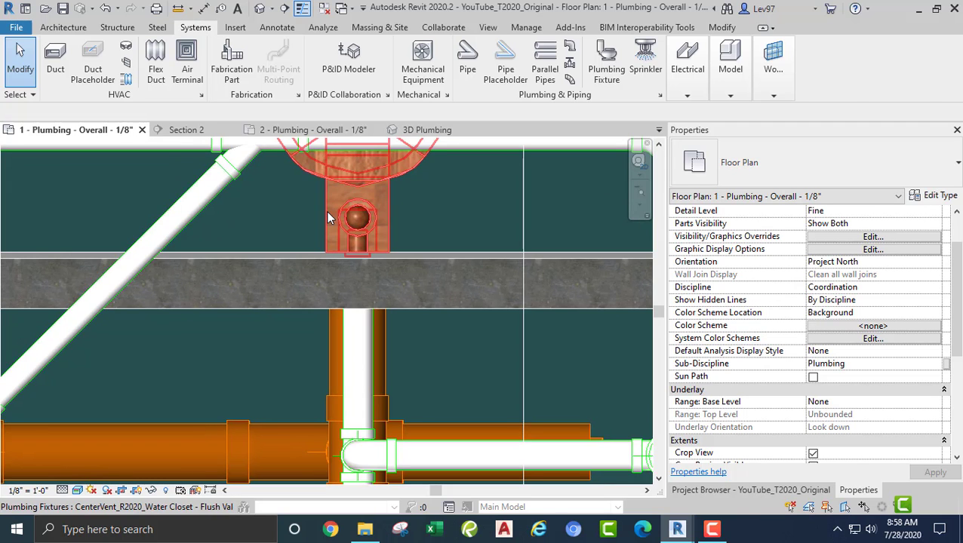
click(333, 216)
scroll(357, 256, up, 4)
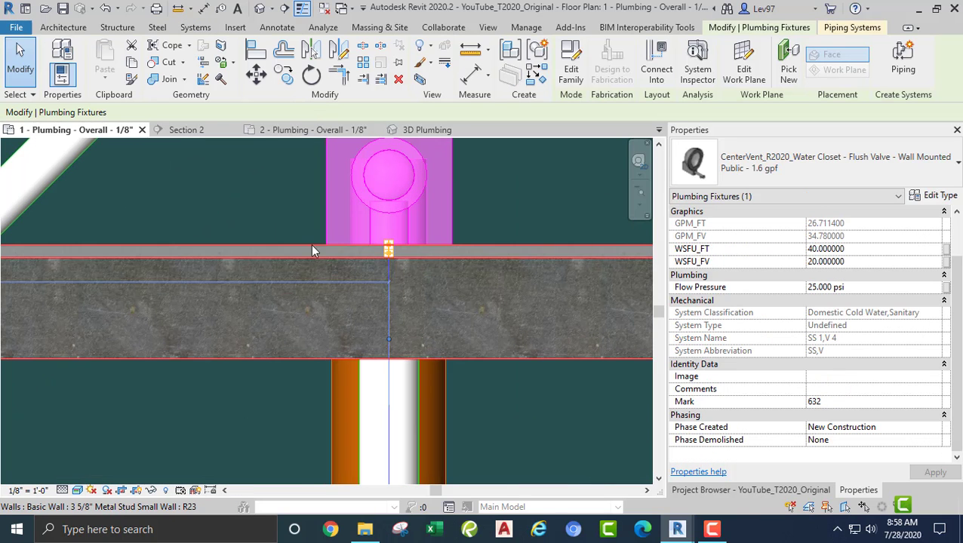
scroll(312, 252, down, 5)
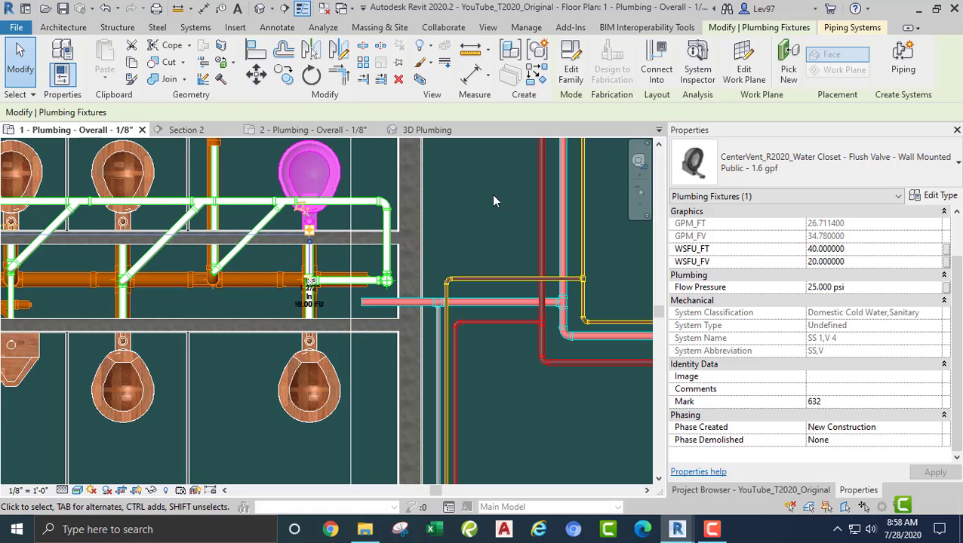
middle_drag(516, 248, 533, 478)
scroll(511, 365, down, 1)
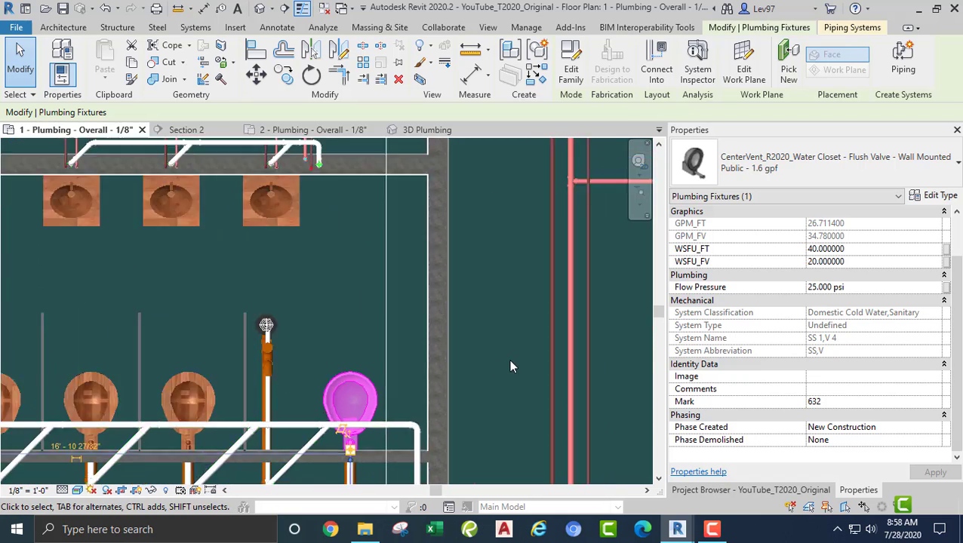
middle_drag(510, 367, 516, 284)
scroll(363, 340, up, 2)
scroll(487, 348, up, 3)
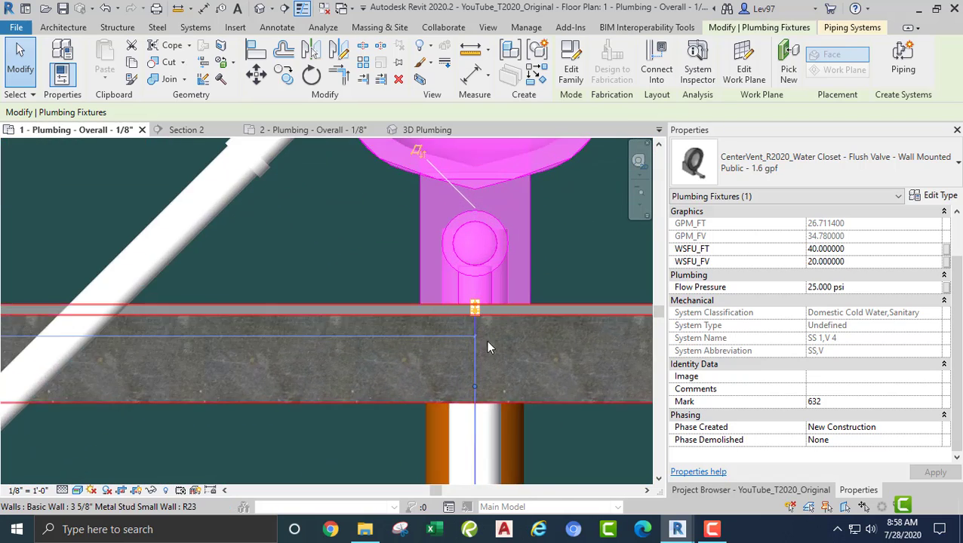
scroll(488, 348, up, 2)
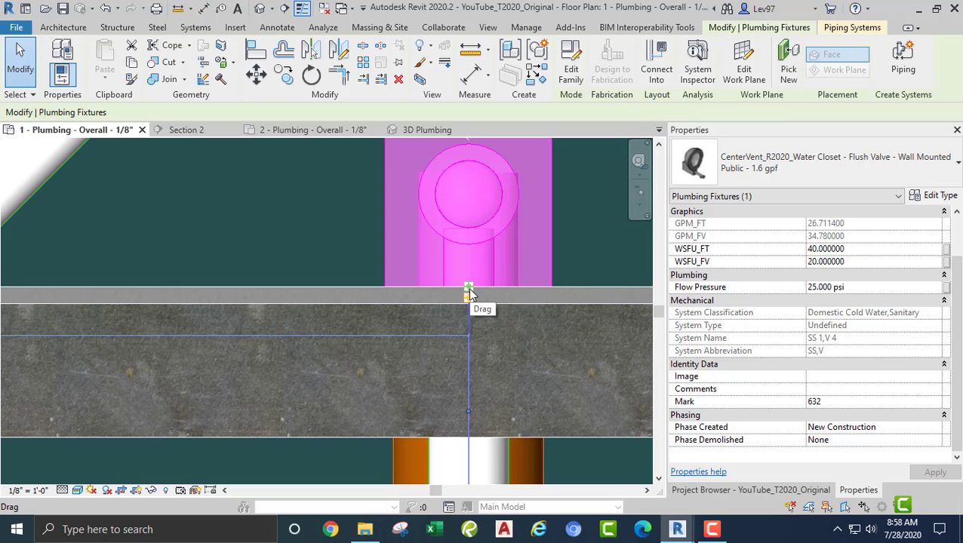
right_click(469, 293)
click(505, 148)
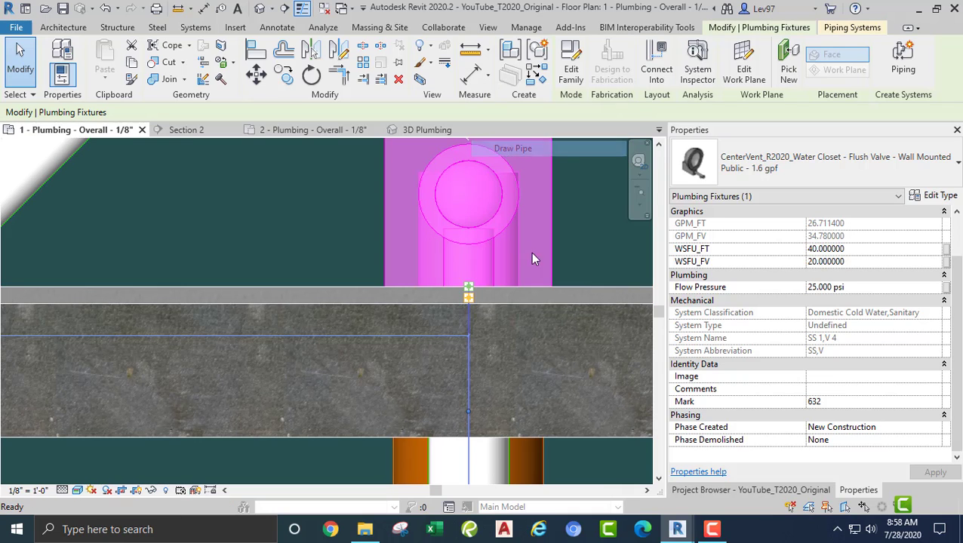
scroll(237, 223, down, 2)
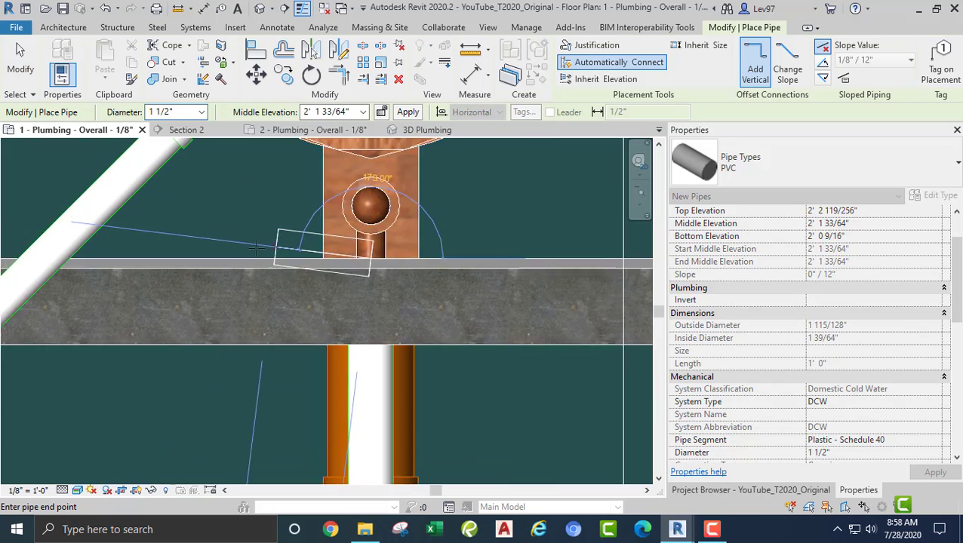
middle_drag(259, 231, 157, 255)
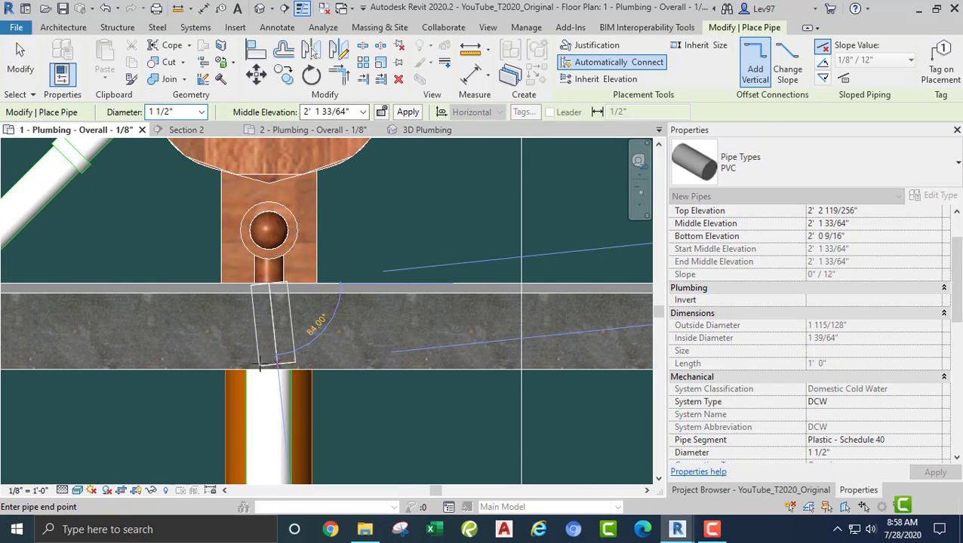
middle_drag(267, 422, 319, 234)
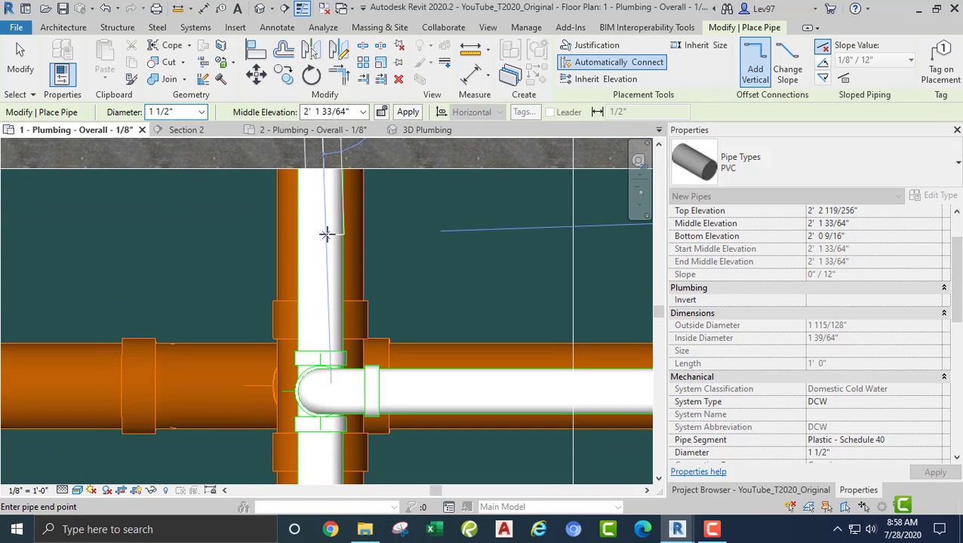
click(319, 234)
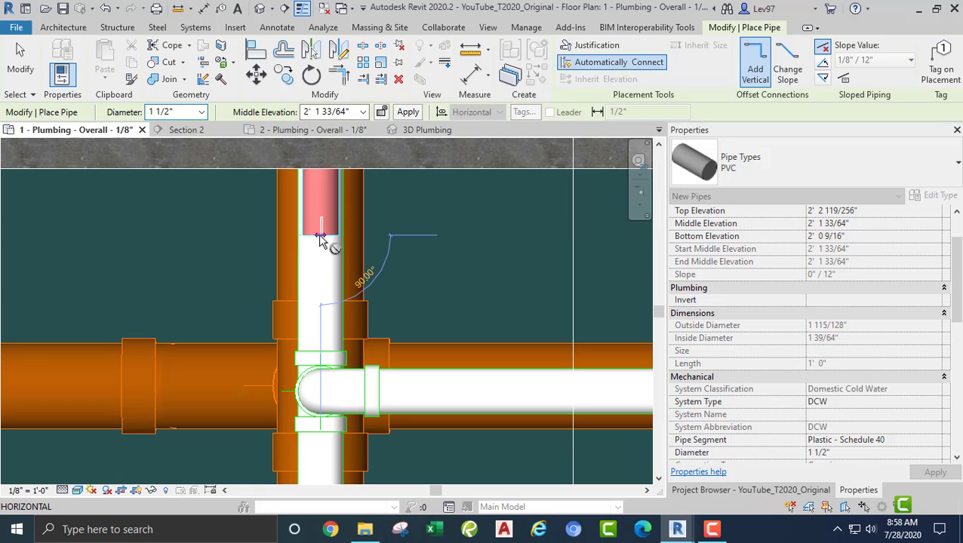
key(Escape)
key(Escape)
Hide the Sanitary Waste, Sanitary Vent, Domestic Hot Water - Return and Domestic Hot Water - Supply filters in the Level 1 plumbing plan.
scroll(390, 244, down, 2)
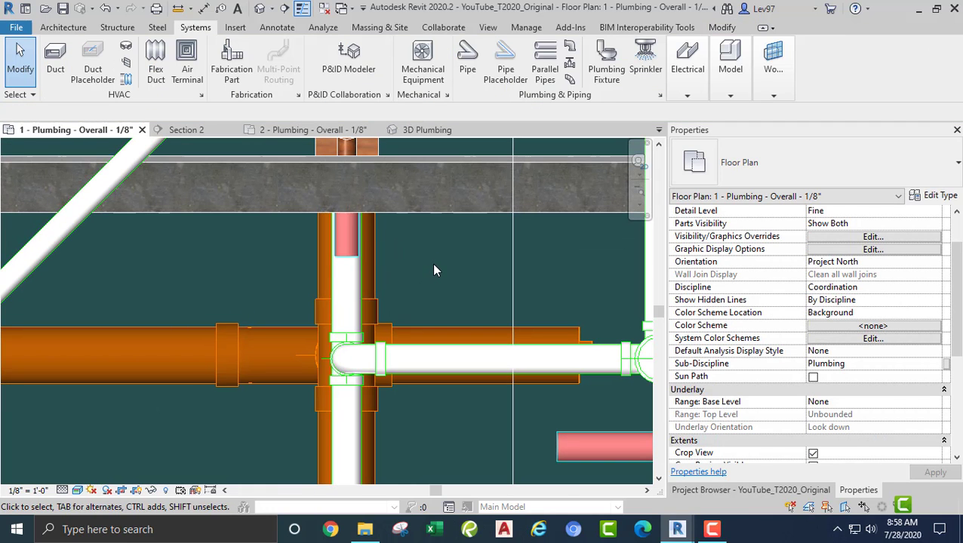
key(v)
key(v)
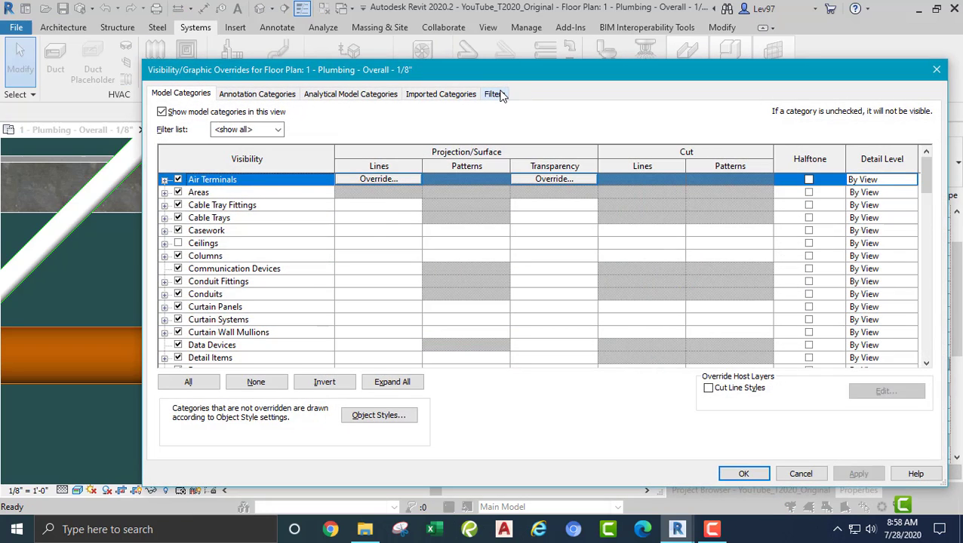
click(494, 94)
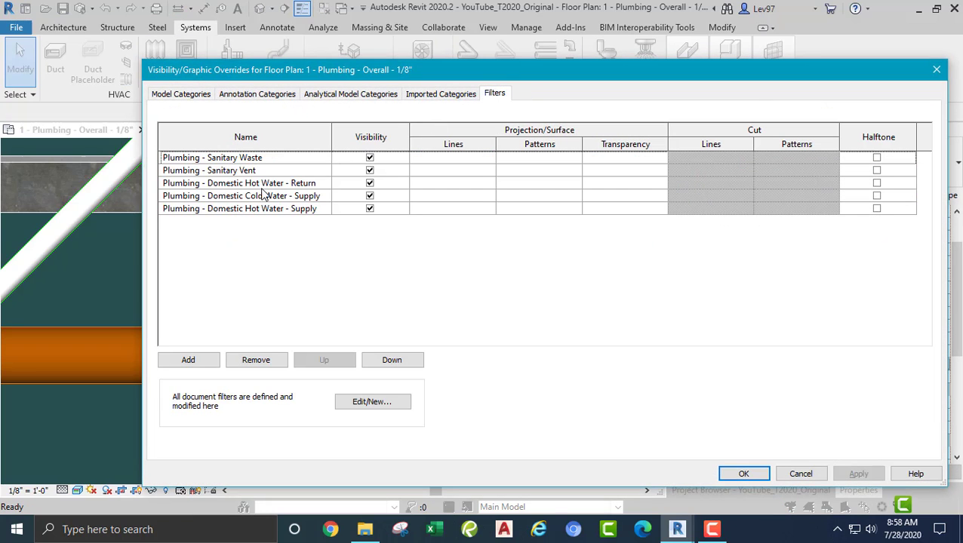
click(370, 158)
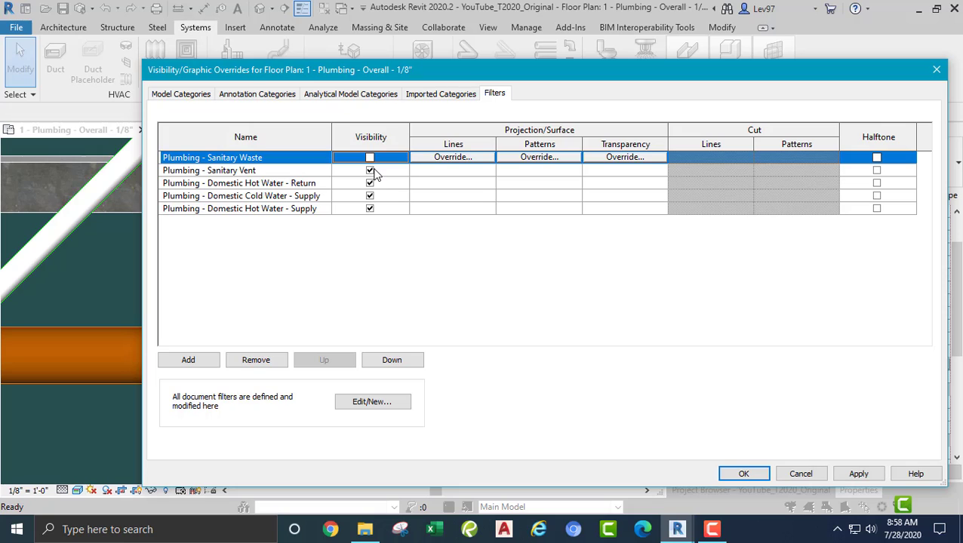
click(369, 170)
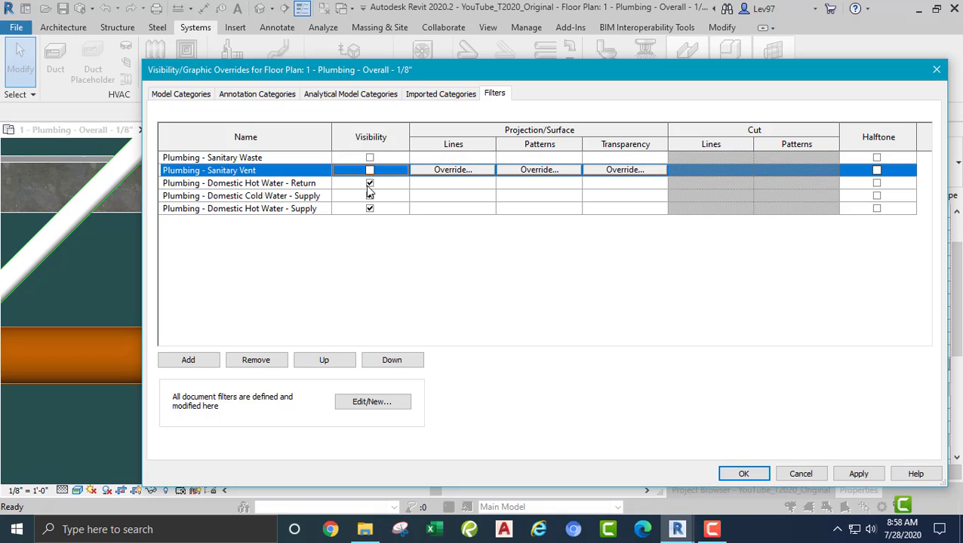
click(369, 183)
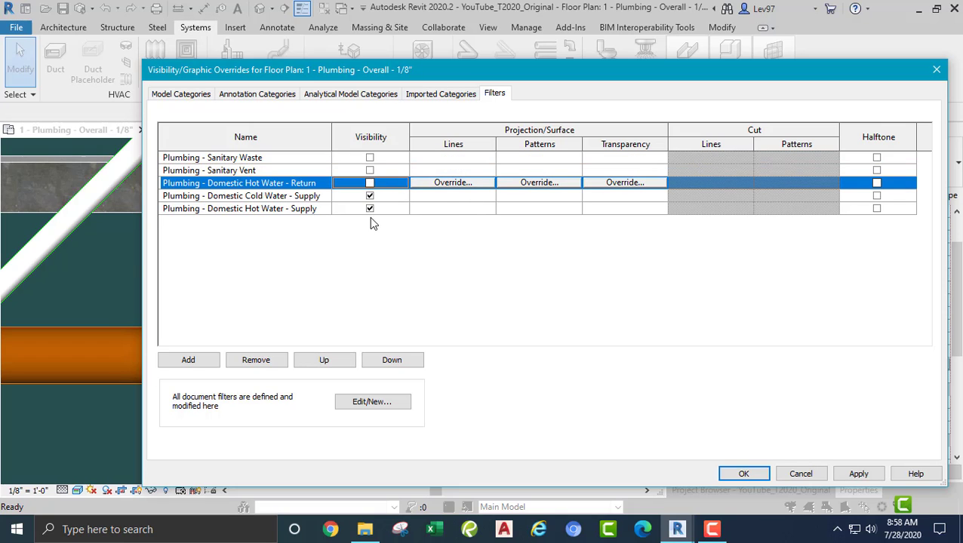
click(369, 208)
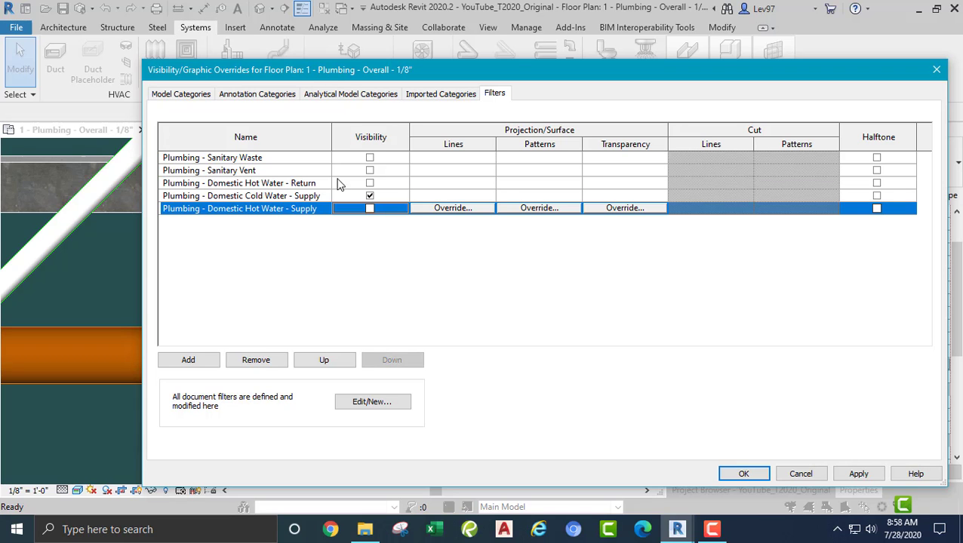
click(744, 474)
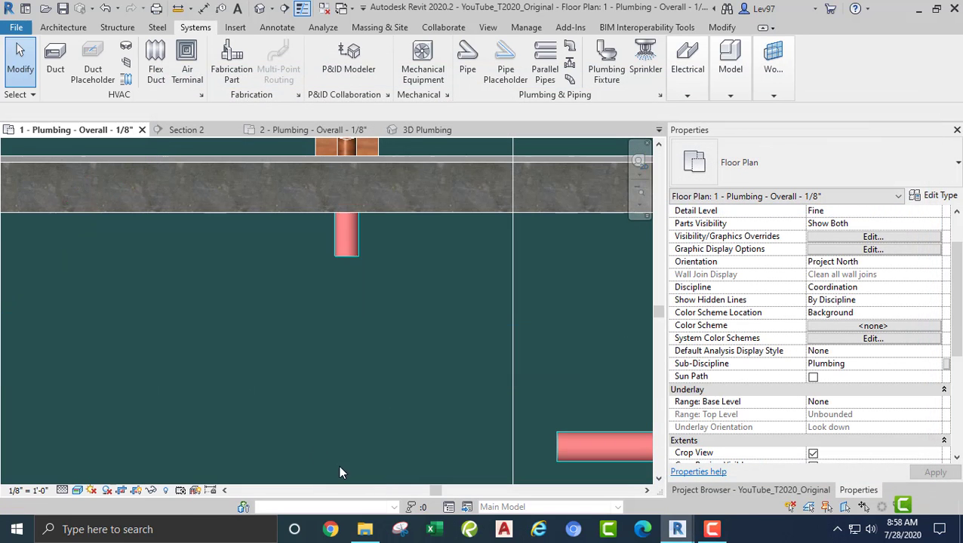
Draw a short 1 1/2" DCW pipe from the cold water connector of the lower row's end water closet into the chase.
scroll(242, 352, down, 5)
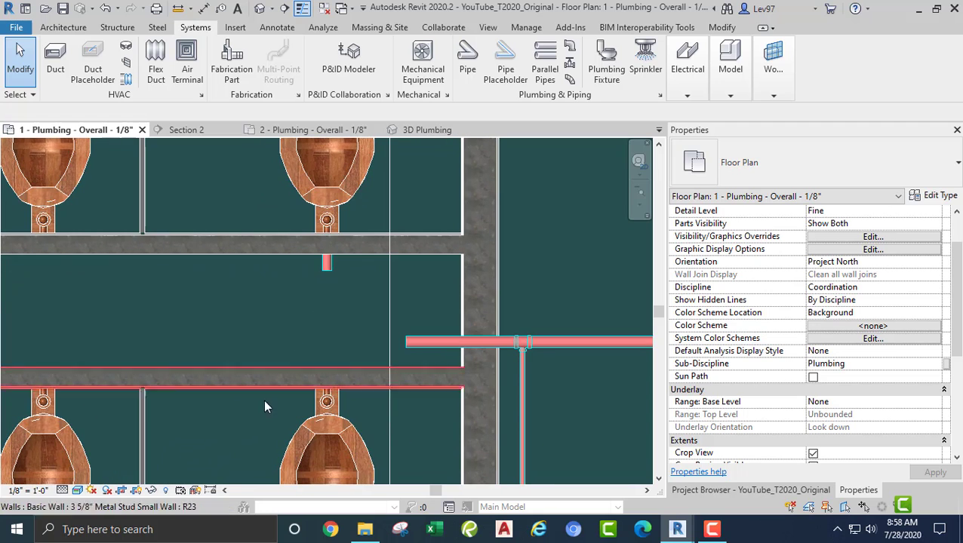
click(273, 449)
scroll(272, 422, up, 5)
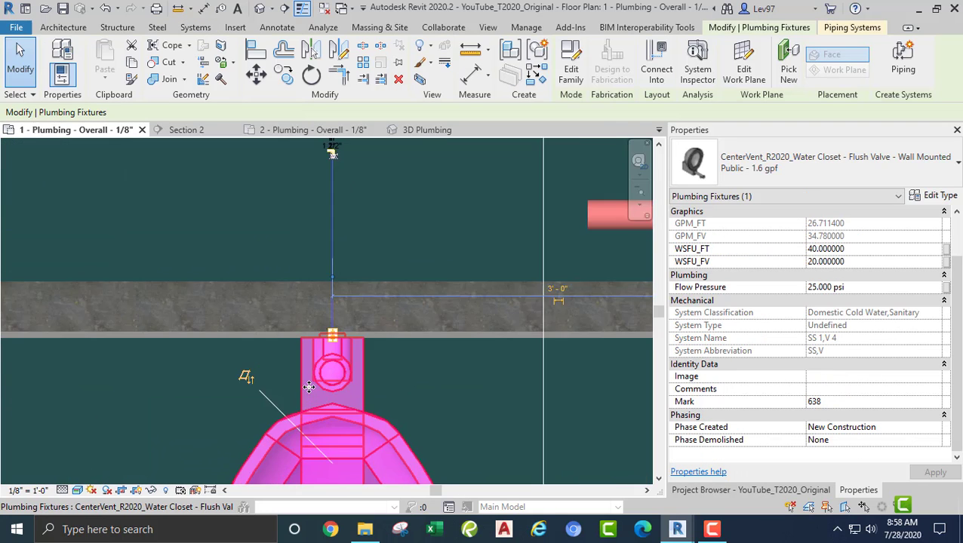
scroll(304, 368, up, 4)
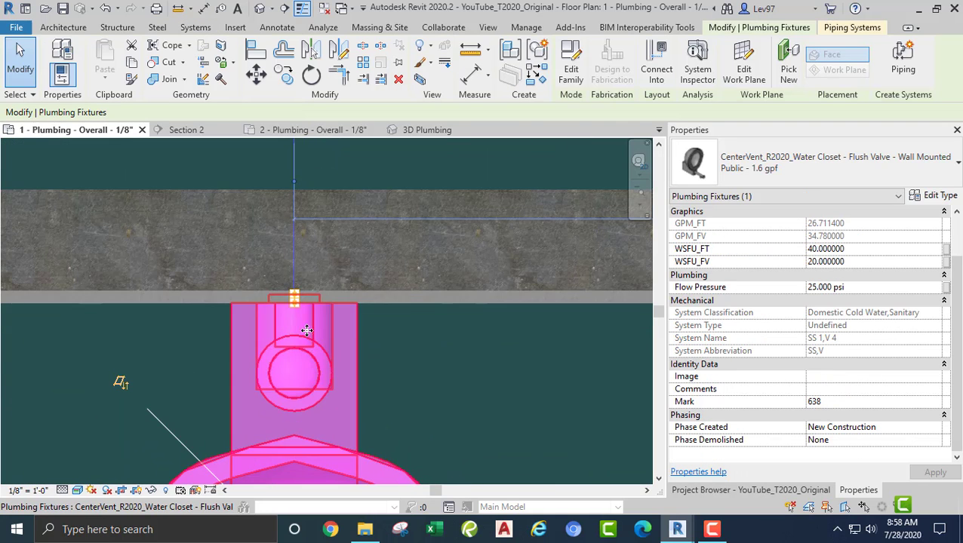
right_click(294, 301)
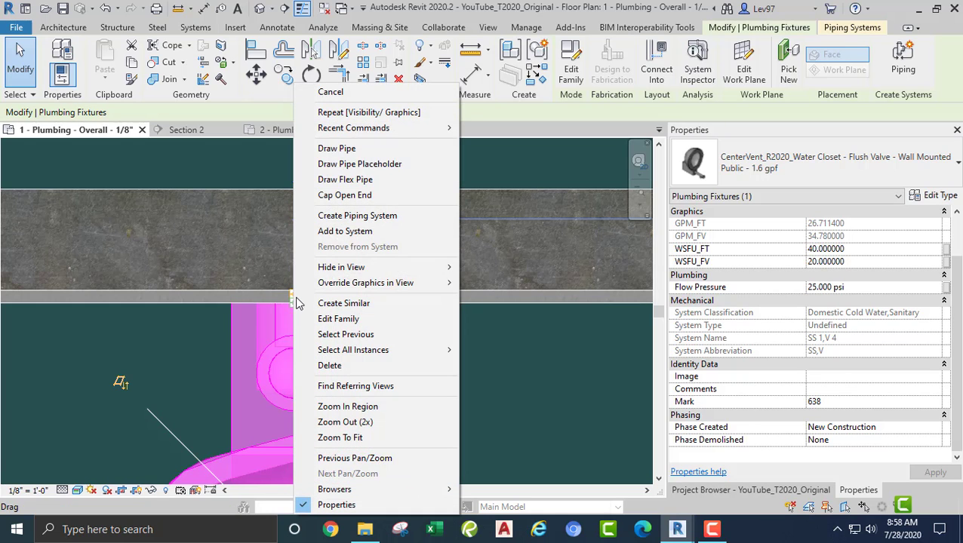
click(344, 149)
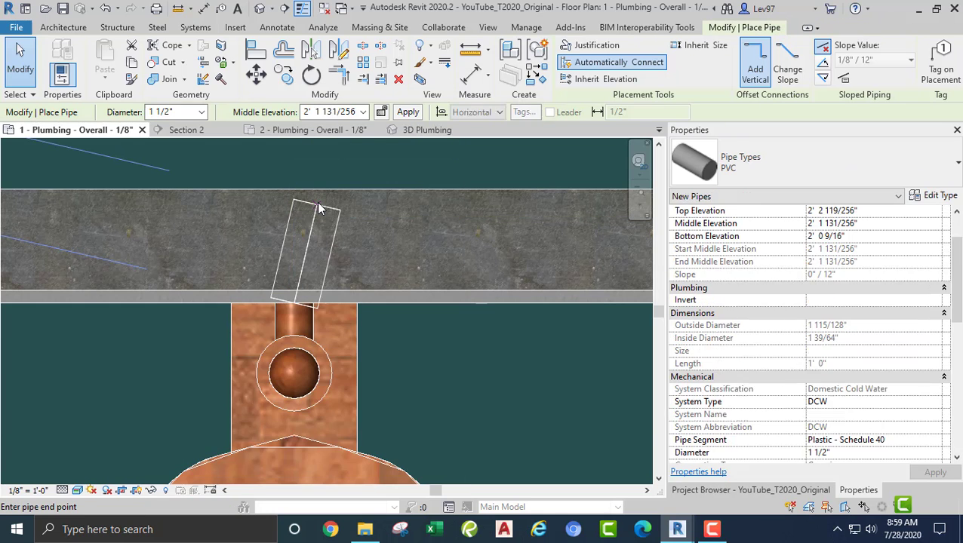
middle_drag(349, 275, 386, 407)
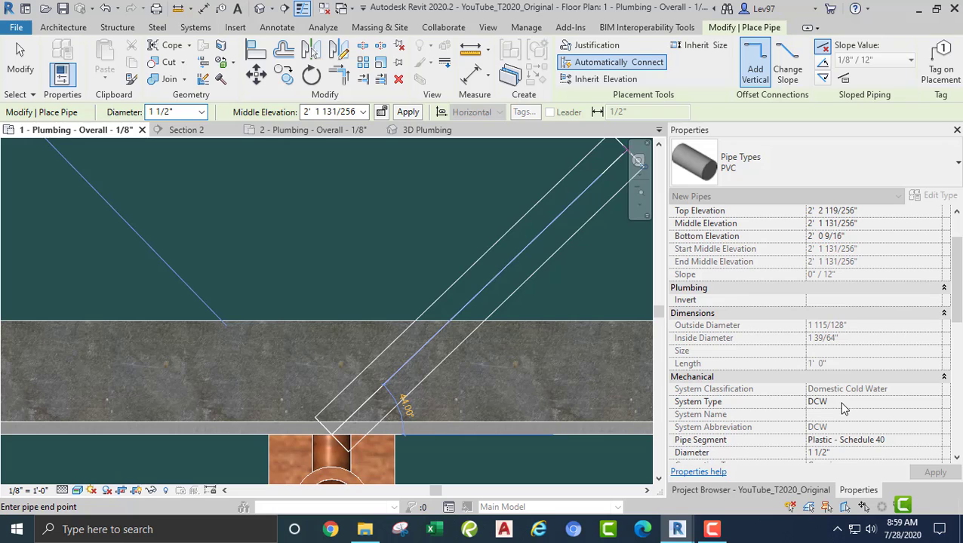
click(330, 282)
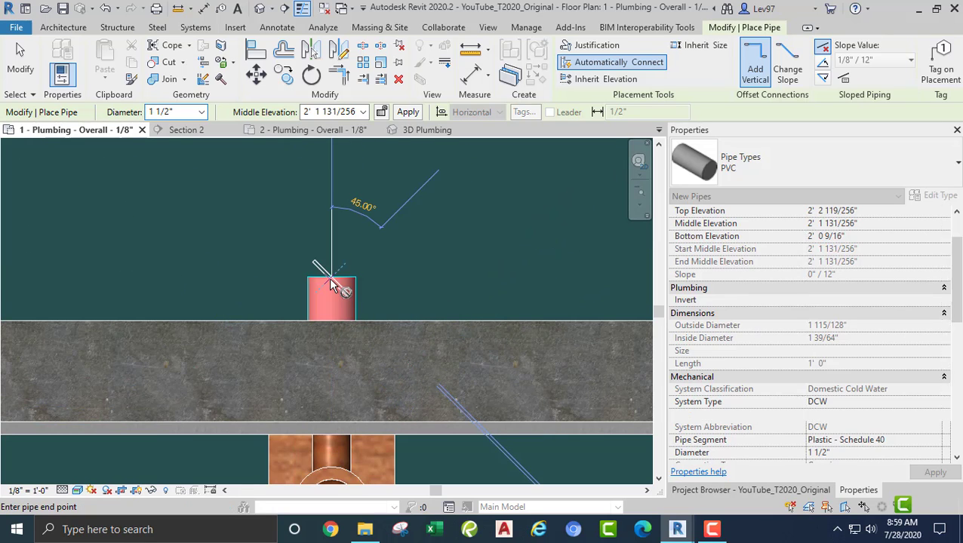
key(Escape)
scroll(243, 280, down, 3)
middle_drag(226, 276, 498, 351)
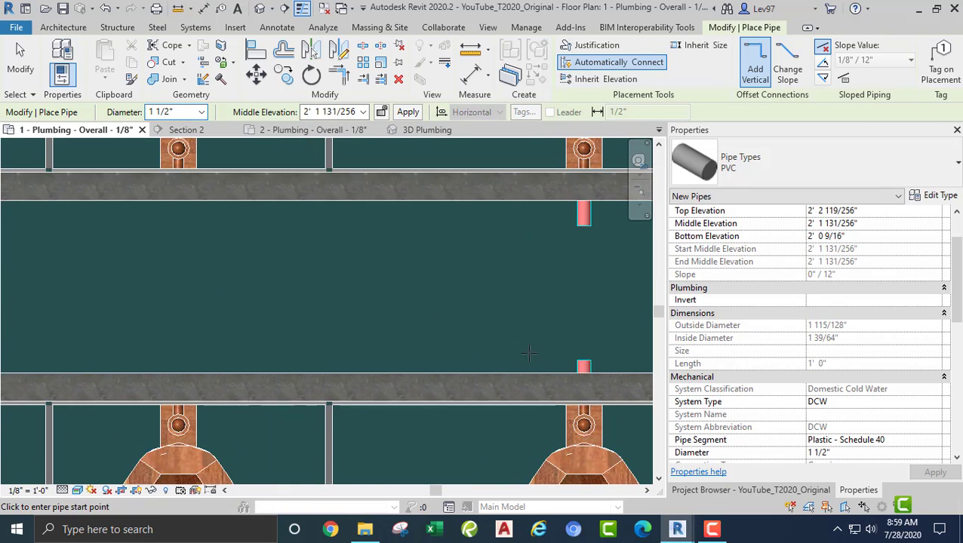
scroll(479, 347, down, 1)
key(Escape)
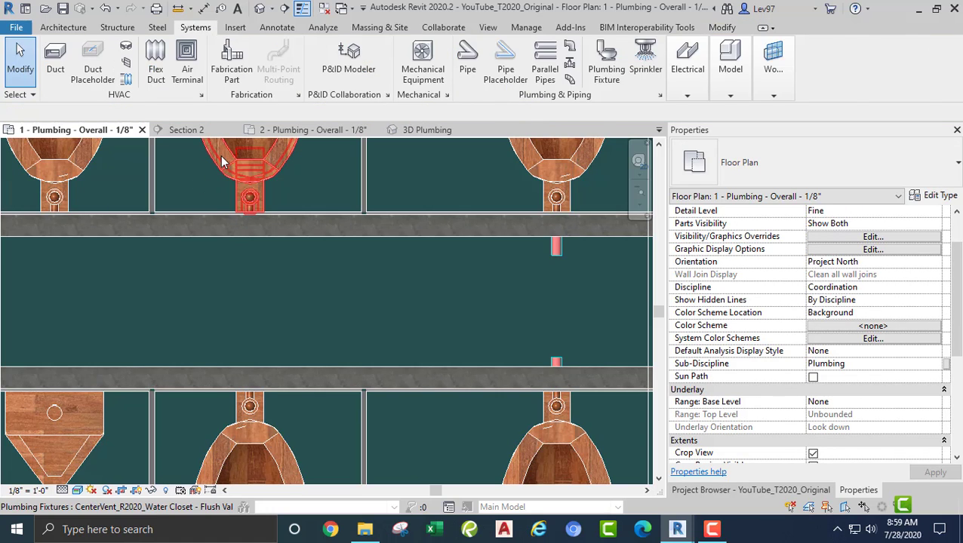
Draw a 1 1/2" DCW pipe from the second-to-last upper water closet's cold water connector straight into the chase.
click(249, 188)
scroll(248, 216, up, 3)
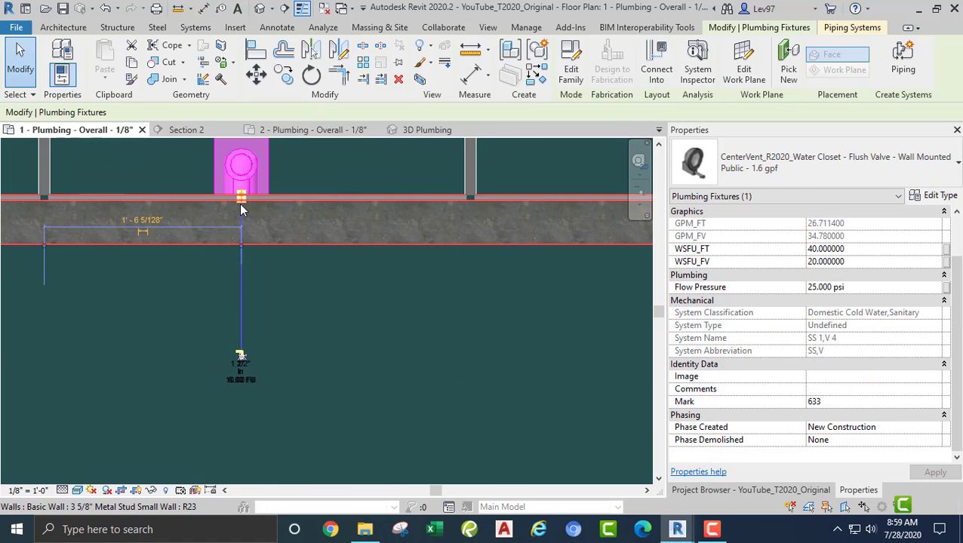
right_click(240, 198)
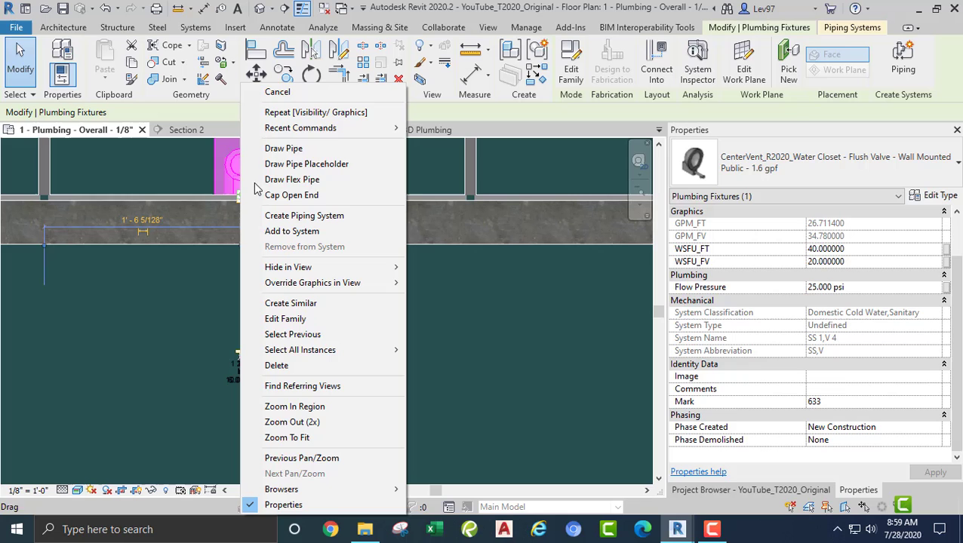
click(302, 149)
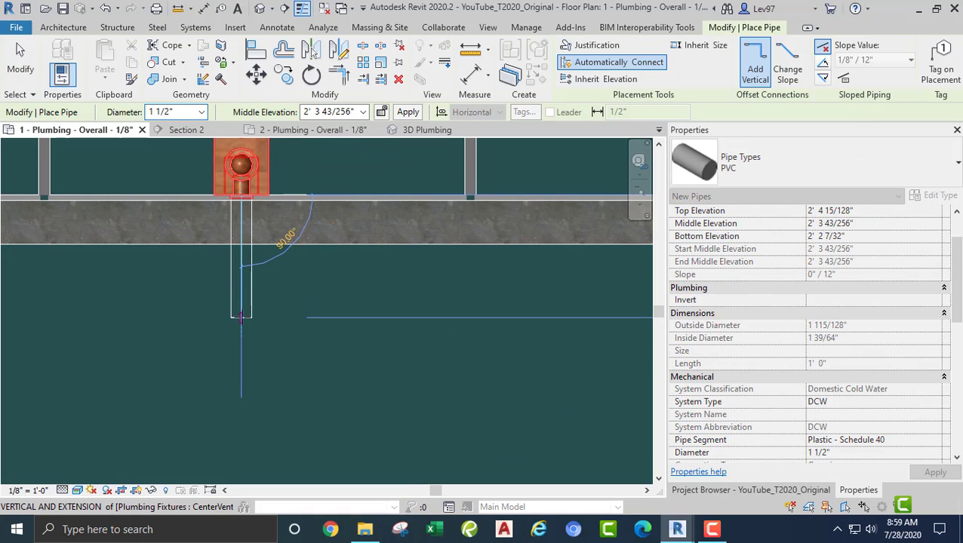
click(241, 318)
key(Escape)
key(Escape)
Draw a short 1 1/2" DCW pipe from the cold water connector of the lower row's second-to-last water closet into the chase.
scroll(268, 330, down, 2)
middle_drag(297, 375, 291, 227)
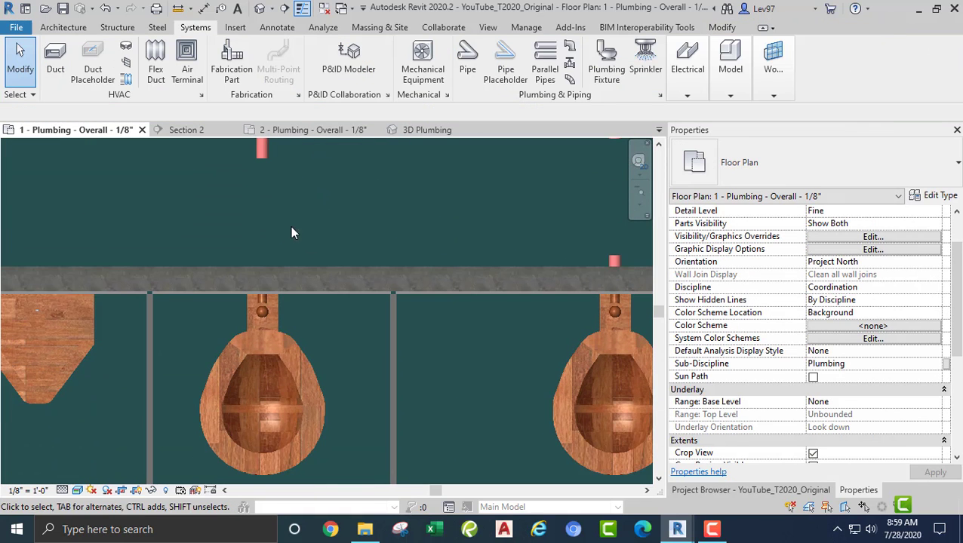
click(270, 339)
scroll(257, 300, up, 3)
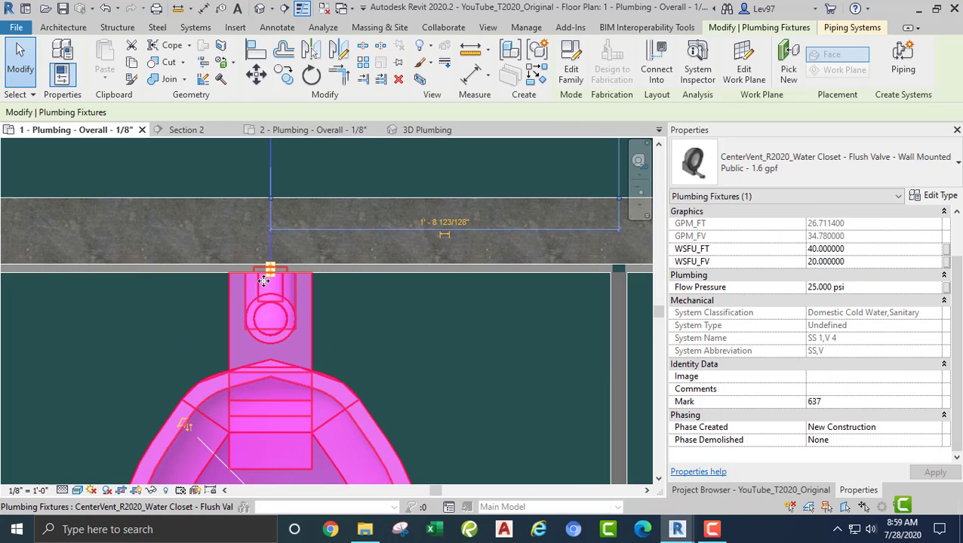
right_click(270, 275)
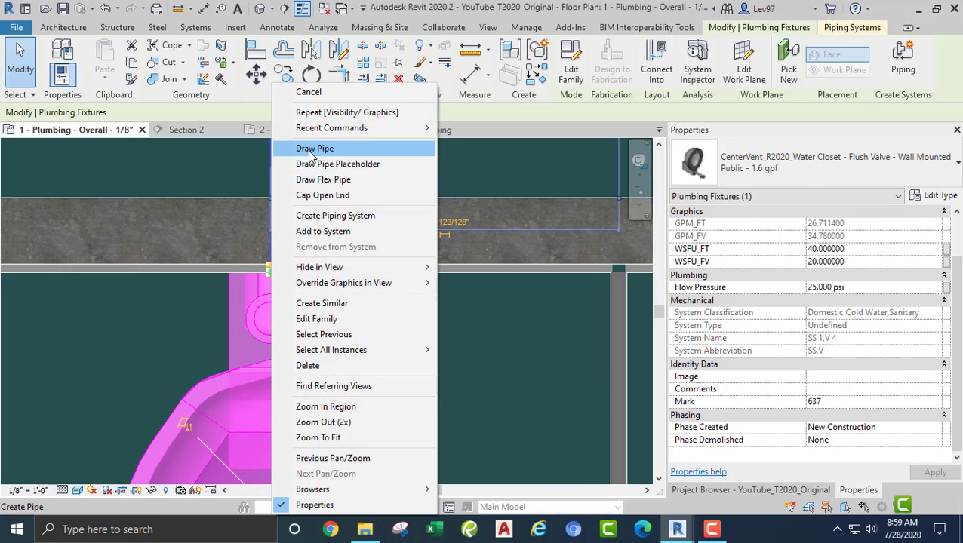
click(310, 153)
middle_drag(277, 188, 280, 304)
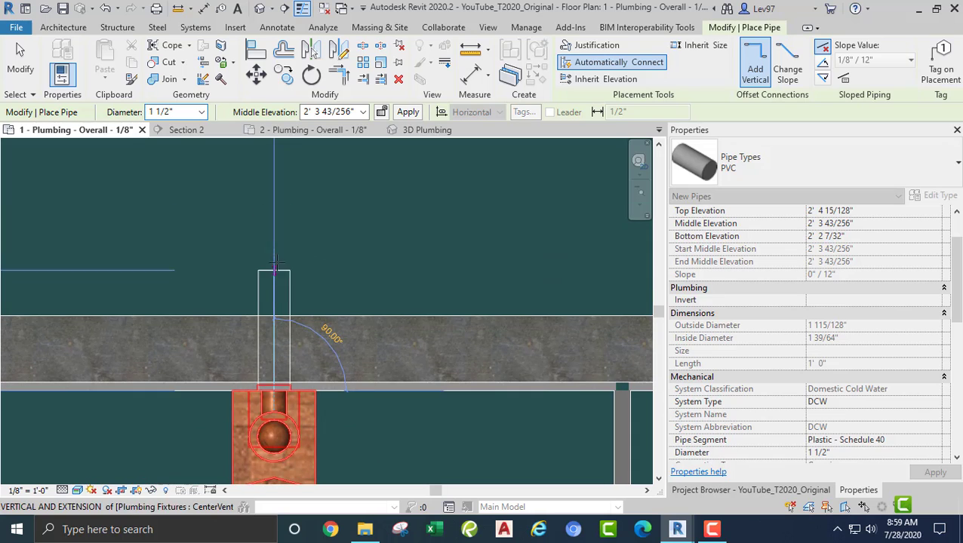
click(275, 251)
key(Escape)
key(Escape)
scroll(200, 260, down, 4)
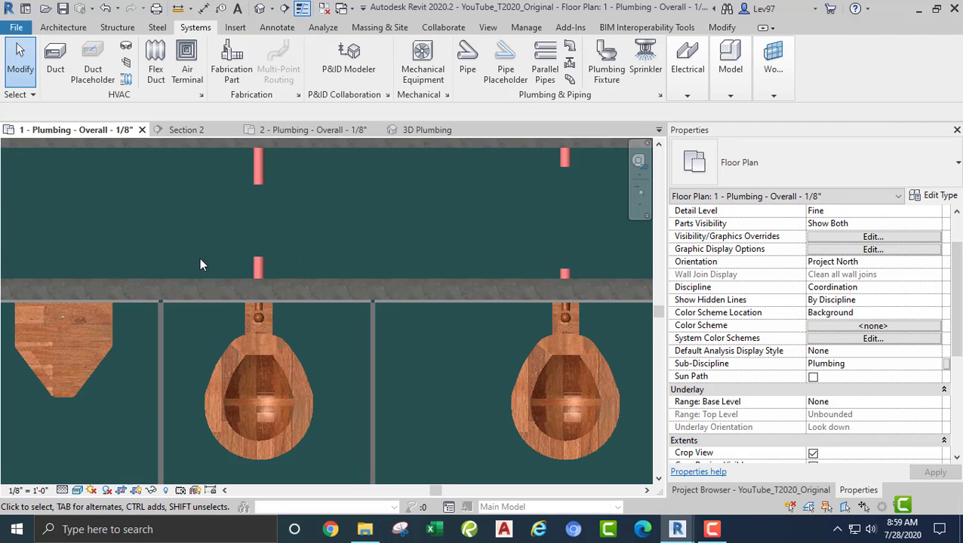
Inspect the pipe connectors of the wall-hung urinal next to the lower row's water closets.
click(279, 377)
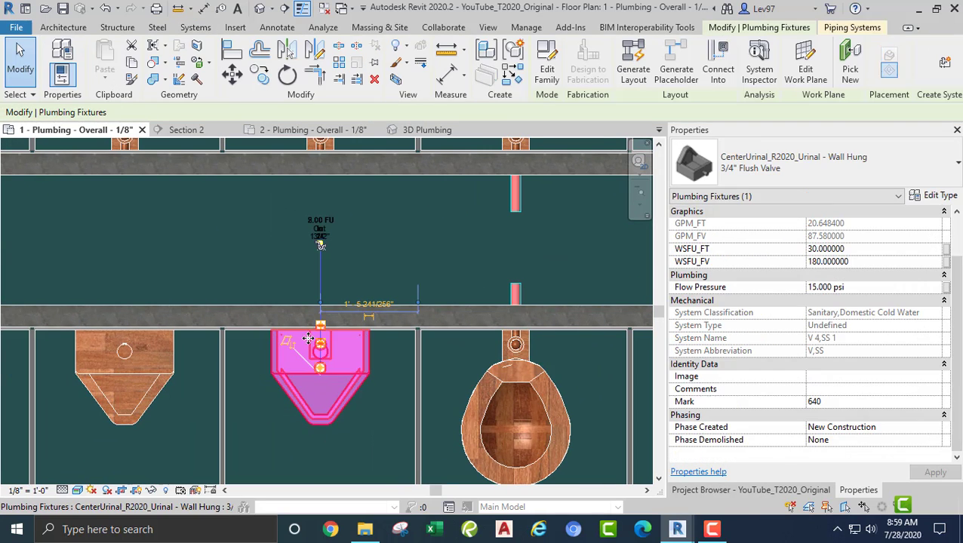
scroll(309, 335, up, 4)
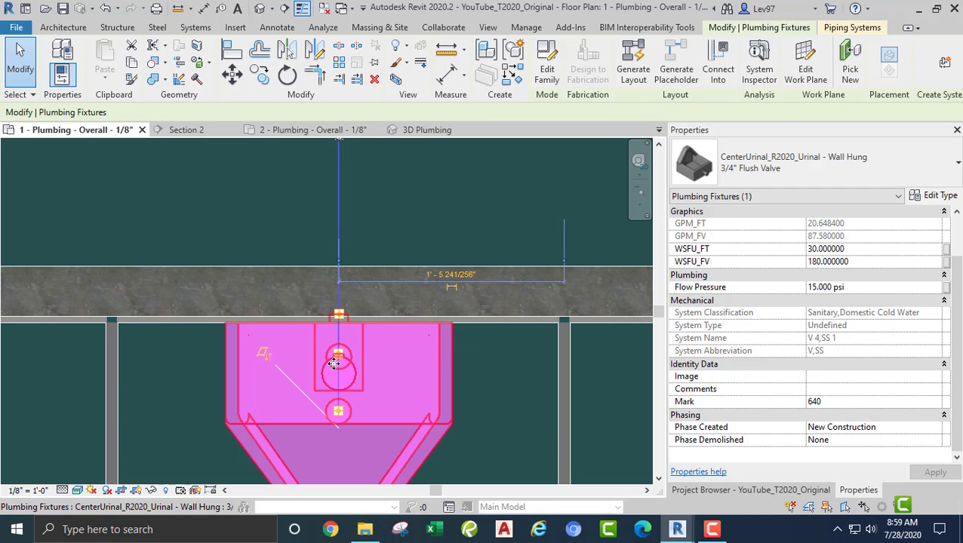
drag(340, 315, 340, 313)
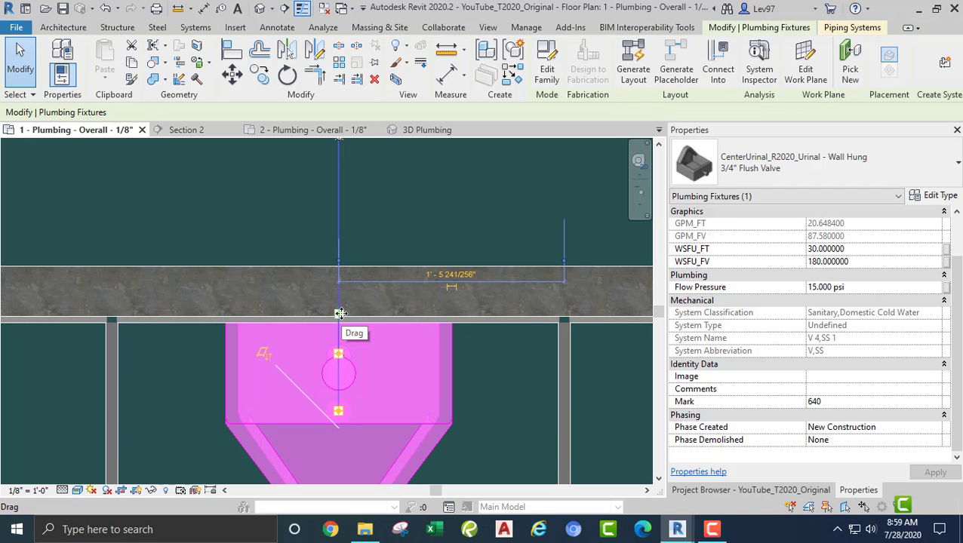
click(306, 206)
scroll(306, 218, down, 6)
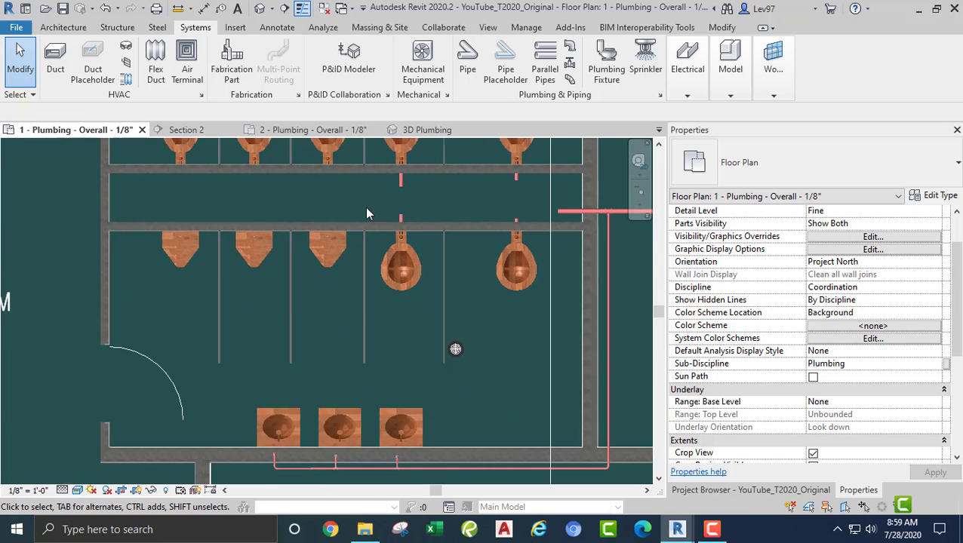
Move the Section 2 line across the restrooms to sit just beside the urinal nearest the lower water closets.
middle_drag(363, 209, 242, 296)
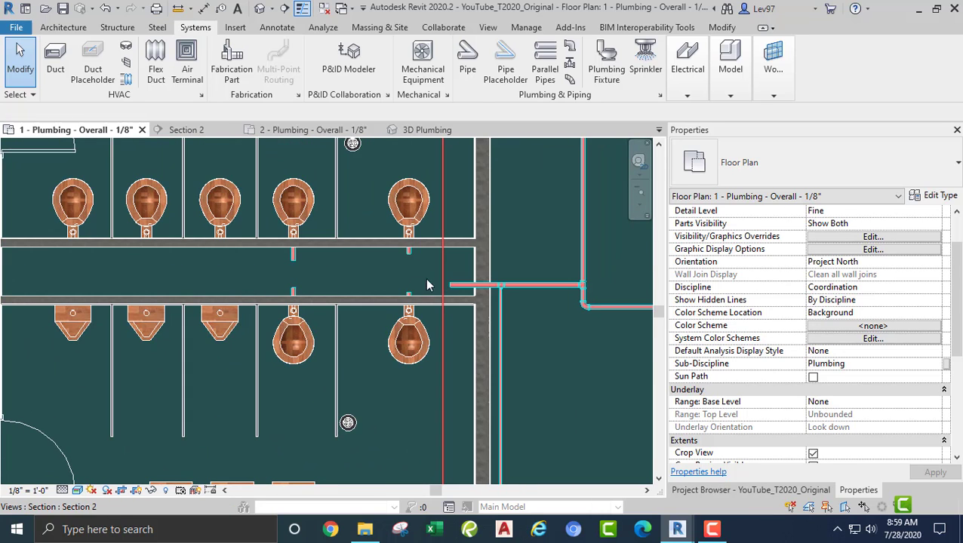
click(425, 275)
drag(427, 269, 243, 260)
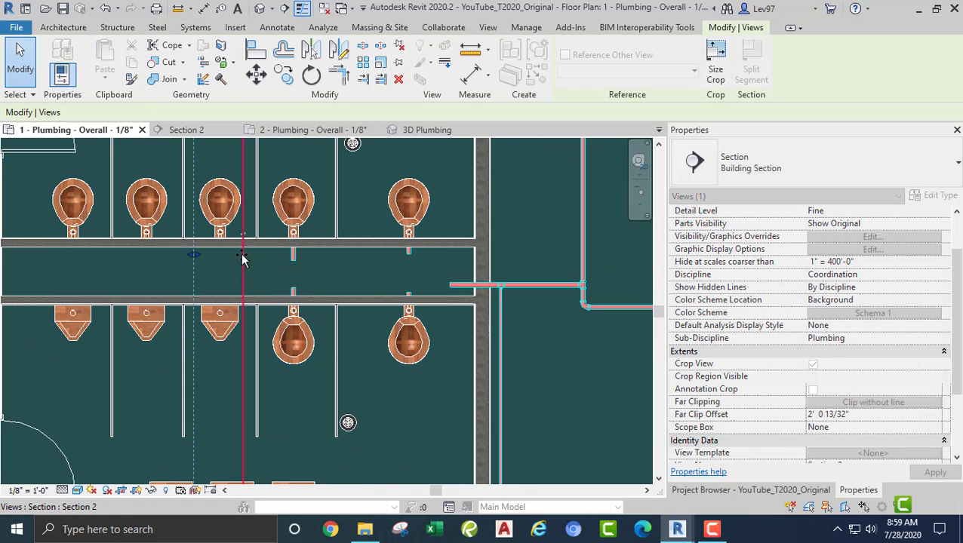
Examine the urinal and its flush valve connection in the Section 2 view.
click(187, 129)
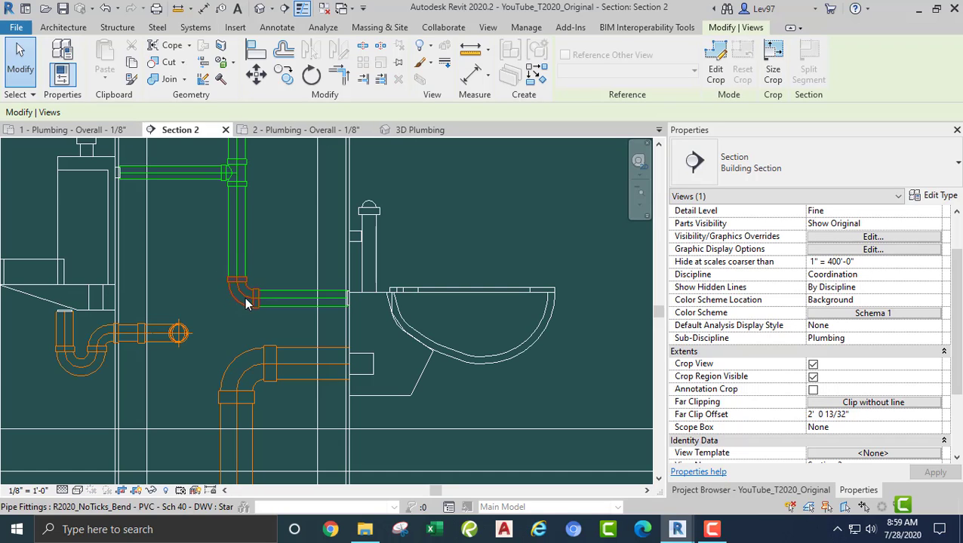
scroll(424, 323, down, 3)
middle_drag(424, 318, 427, 319)
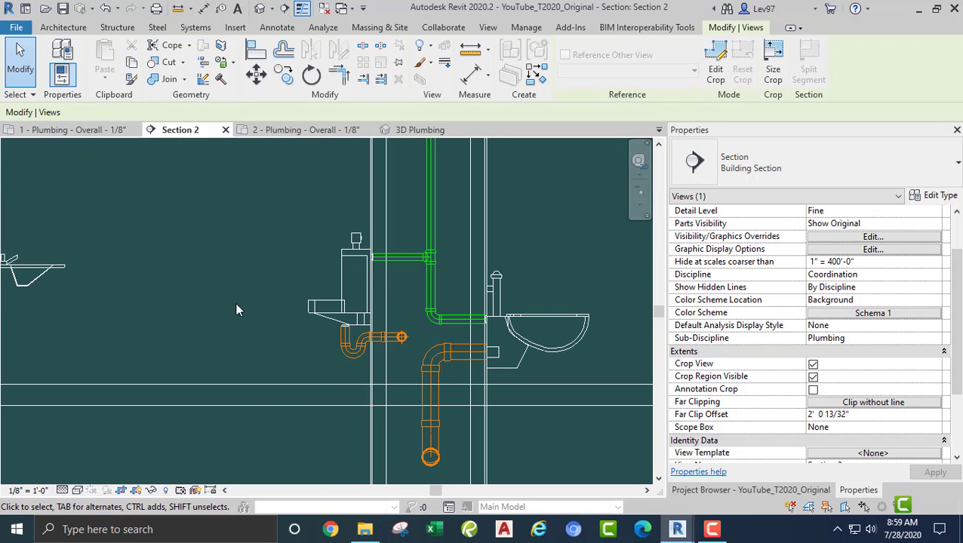
scroll(344, 274, up, 3)
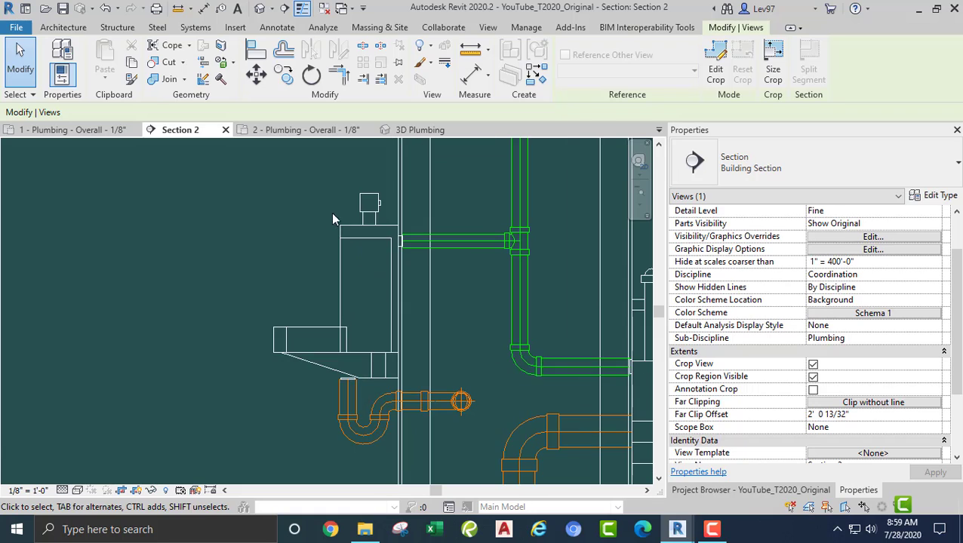
scroll(298, 256, down, 2)
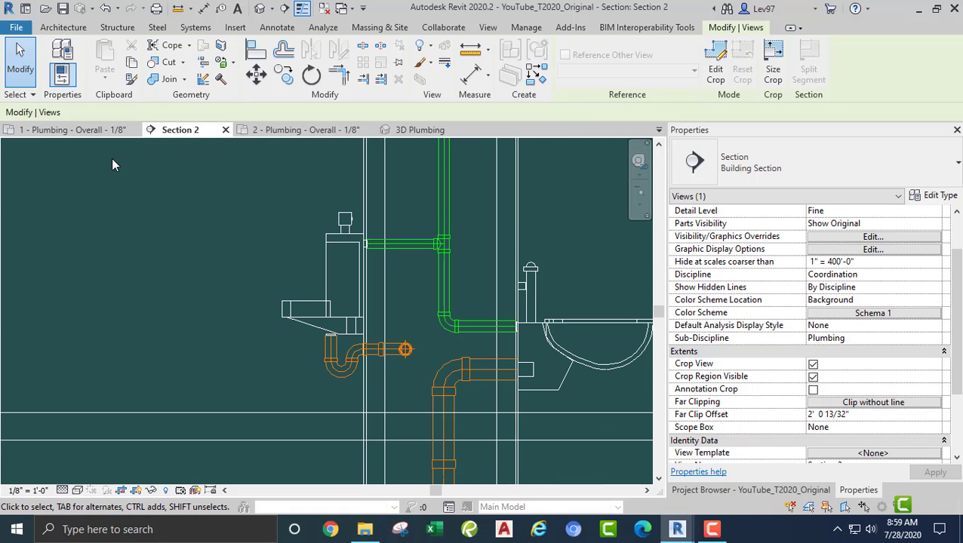
In the Level 1 plumbing plan, draw a 3/4" DCW pipe from the urinal nearest the lower water closets through the wall into the chase.
click(77, 131)
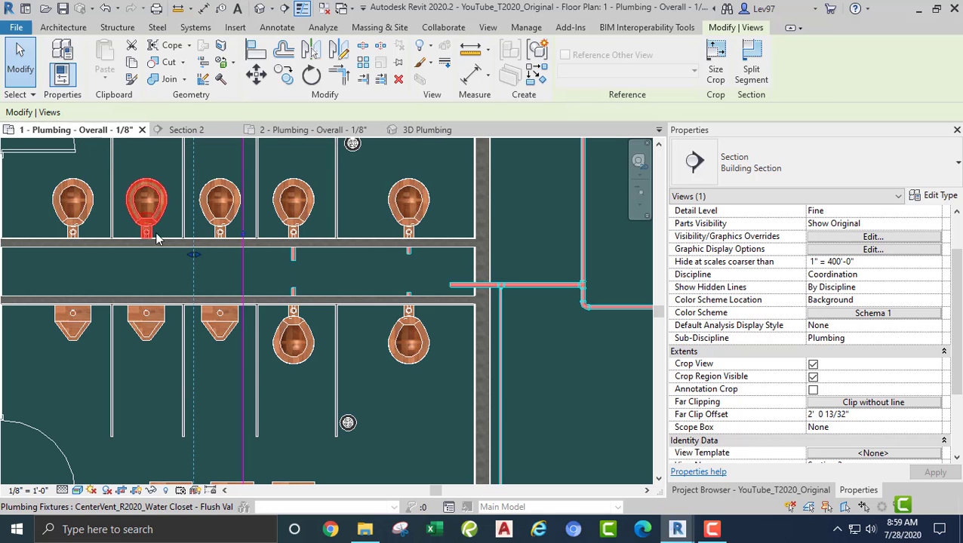
middle_drag(311, 402, 483, 370)
key(Escape)
scroll(381, 302, up, 3)
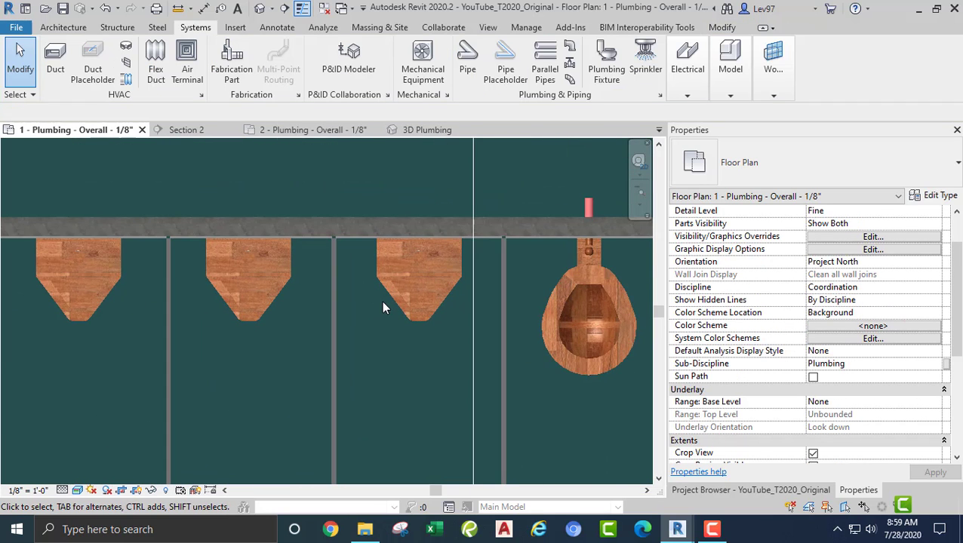
click(382, 311)
scroll(420, 234, up, 5)
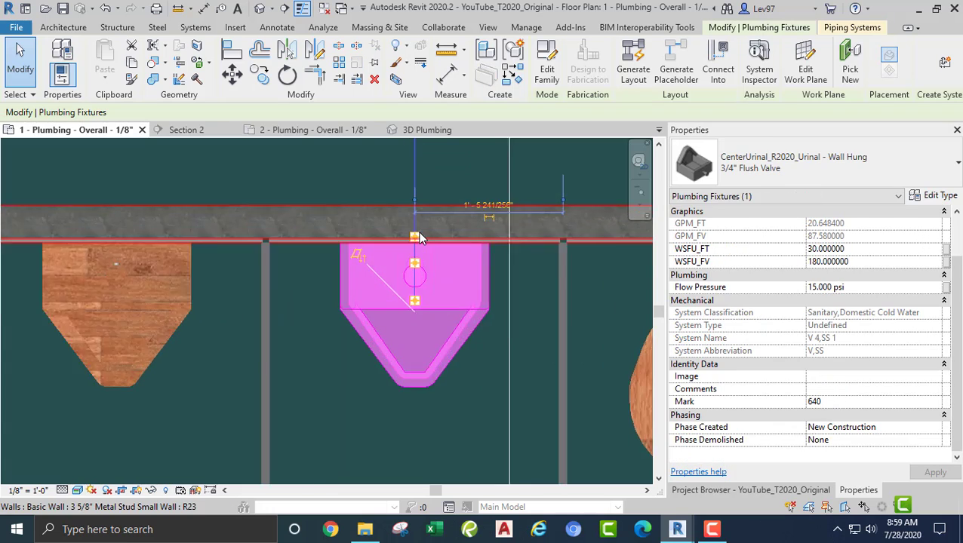
drag(410, 292, 412, 296)
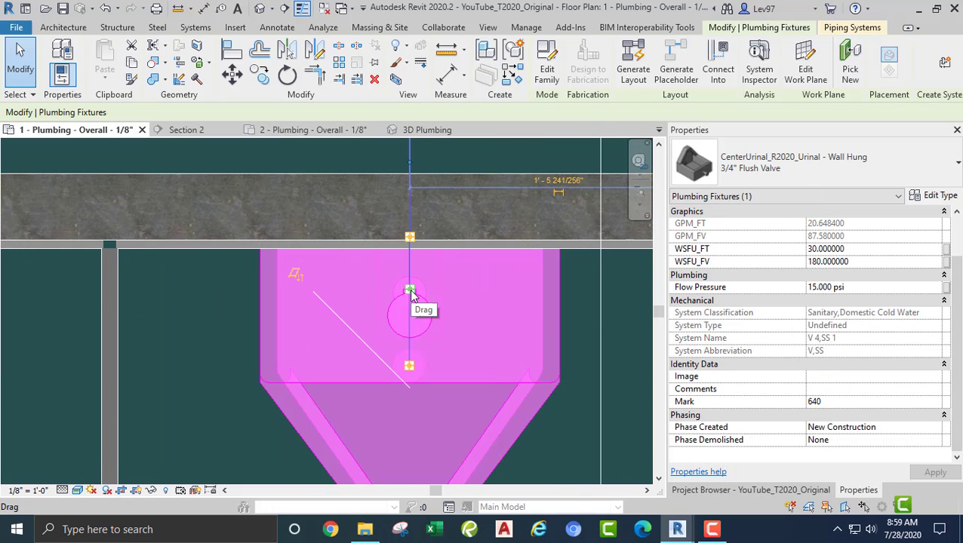
right_click(413, 296)
click(440, 148)
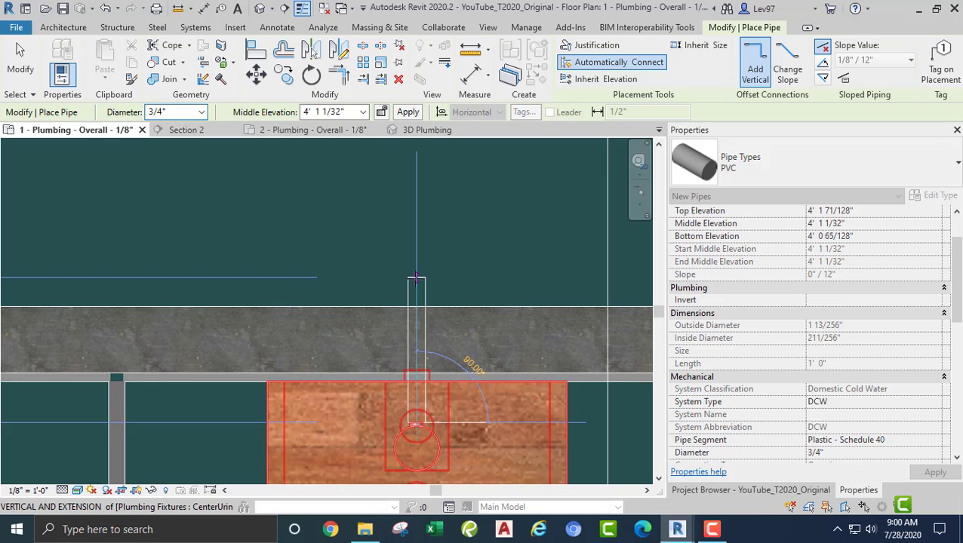
click(417, 279)
key(Escape)
key(Escape)
scroll(475, 274, down, 3)
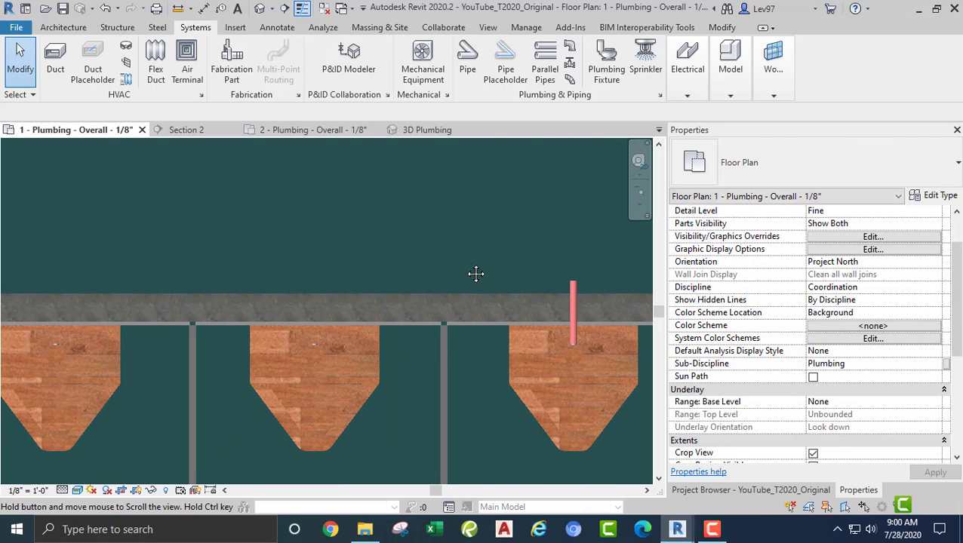
Draw a 3/4" DCW pipe from the middle urinal's cold water connector through the wall into the chase.
click(350, 376)
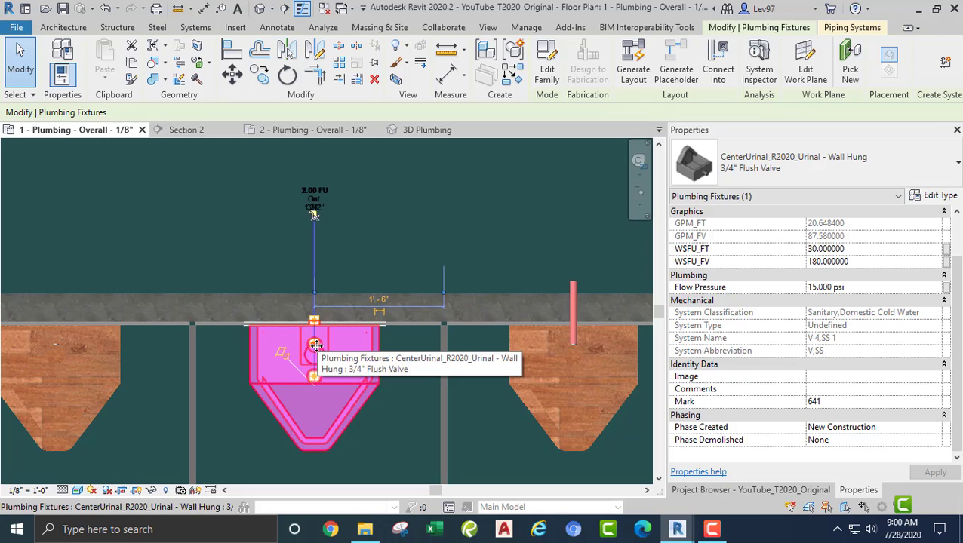
scroll(315, 353, up, 4)
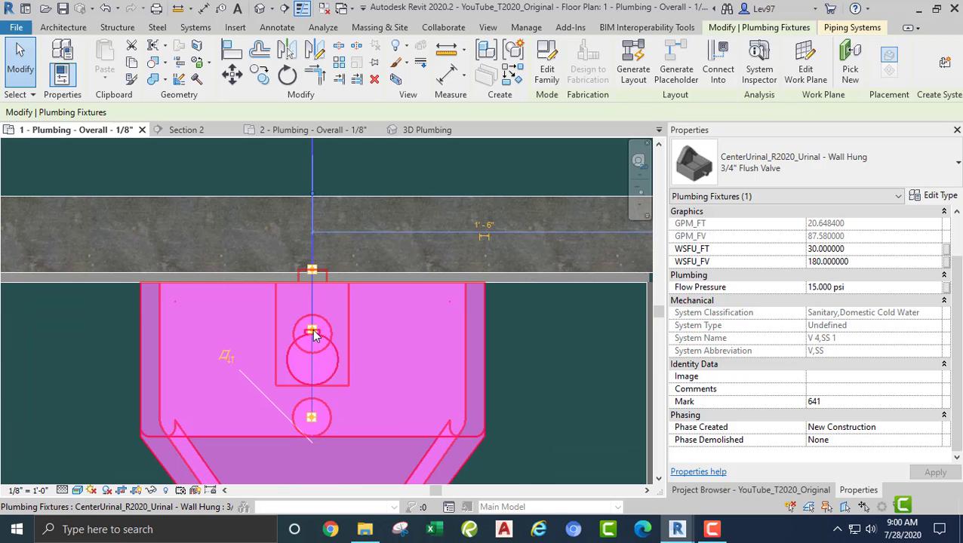
right_click(312, 332)
click(359, 149)
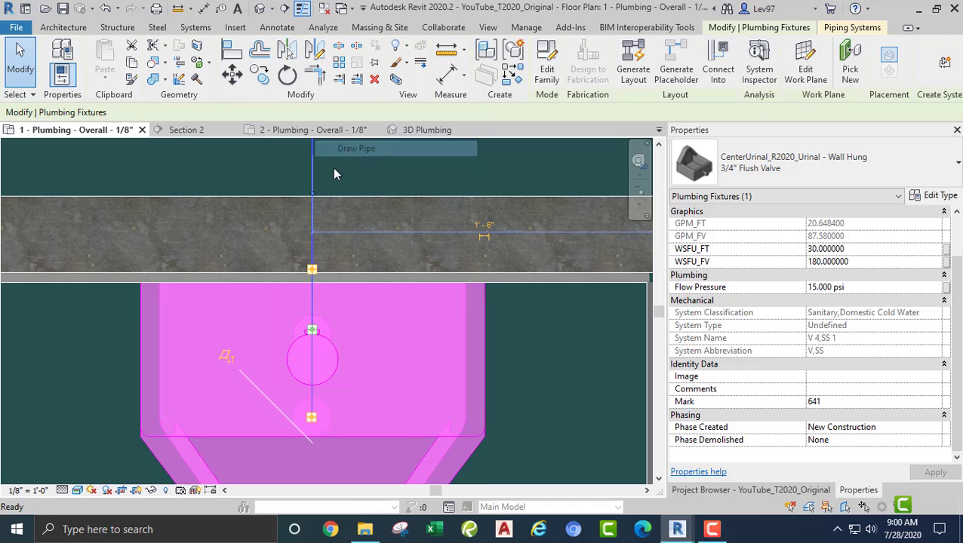
click(315, 155)
key(Escape)
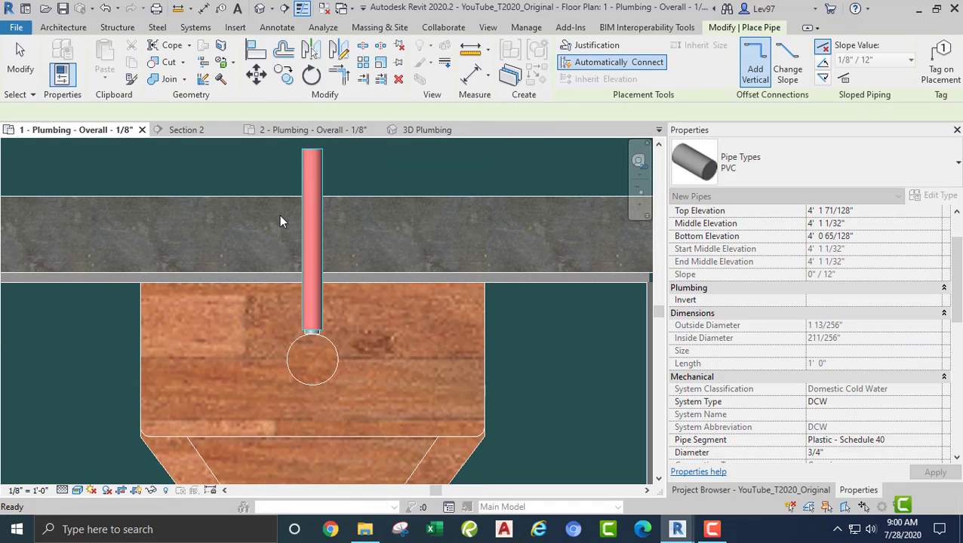
key(Escape)
scroll(279, 214, down, 3)
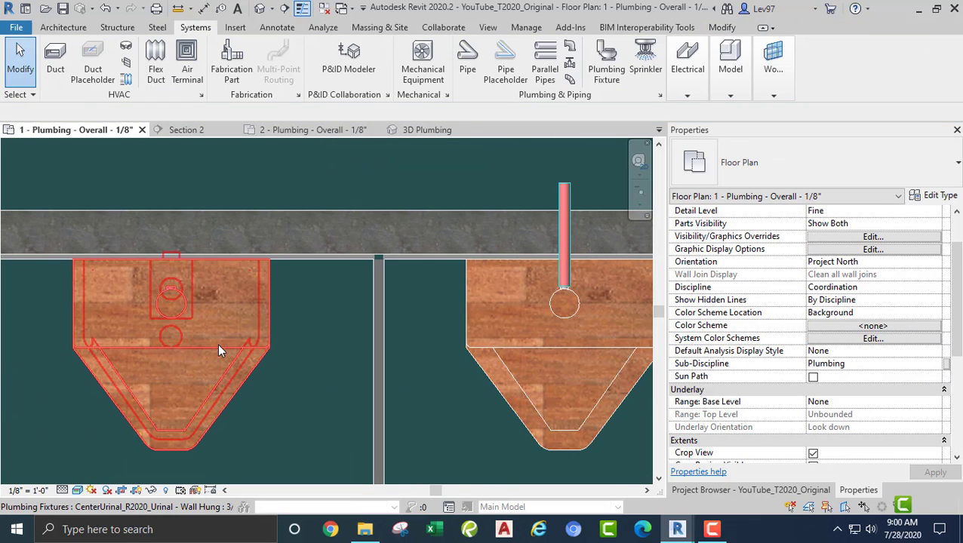
Draw a 3/4" DCW pipe from the cold water connector of the urinal farthest from the water closets into the chase.
click(218, 346)
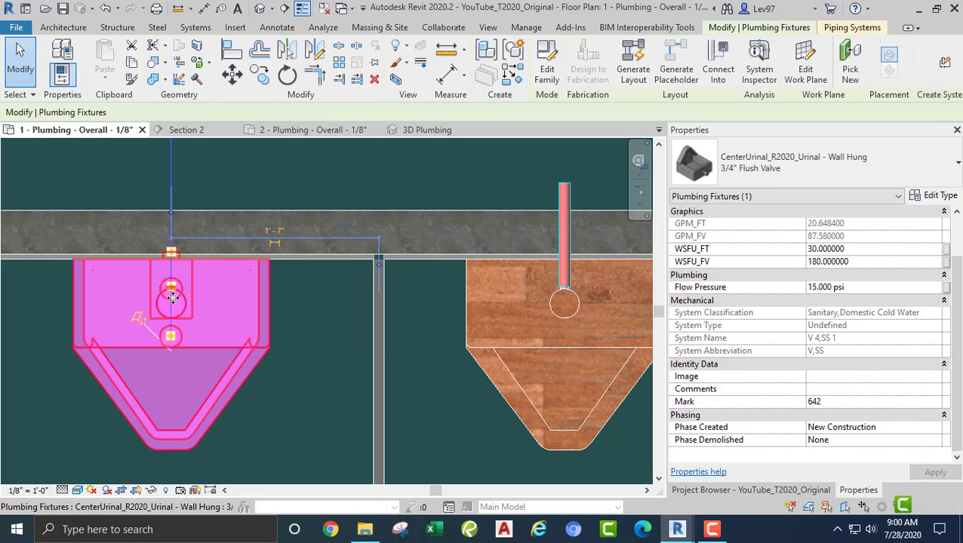
drag(173, 289, 172, 286)
right_click(173, 289)
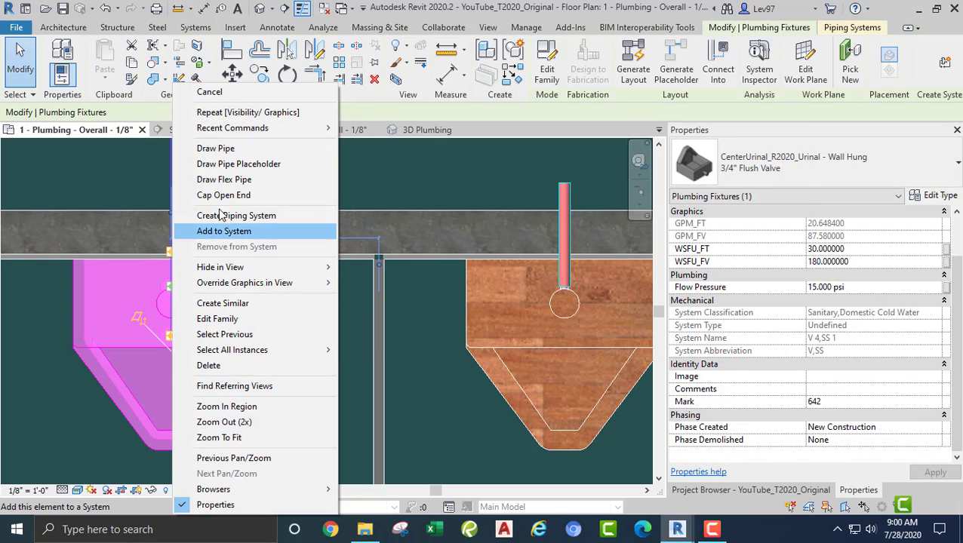
click(215, 149)
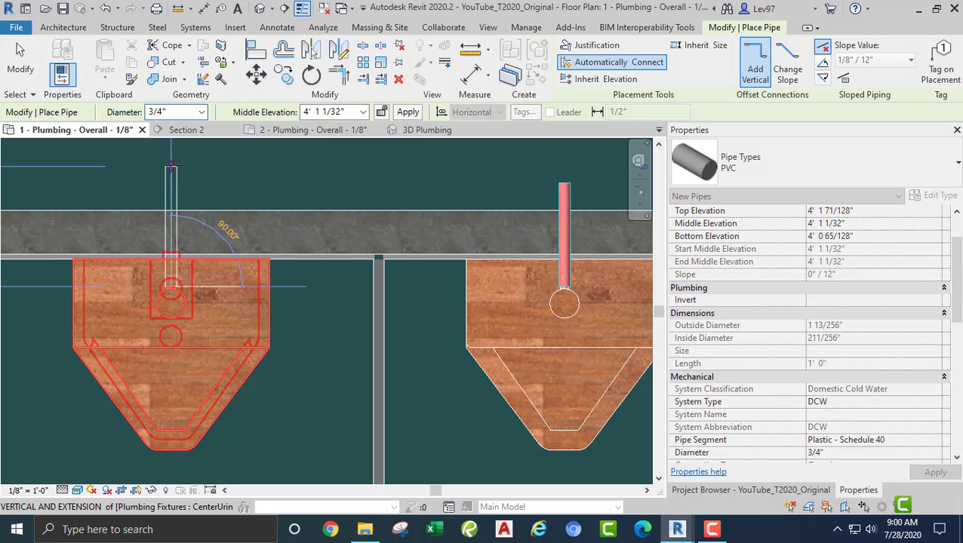
click(172, 163)
key(Escape)
key(Escape)
Draw a 1 1/2" DCW pipe from the upper water closet opposite the farthest urinal through the wall into the chase.
middle_drag(234, 206, 299, 376)
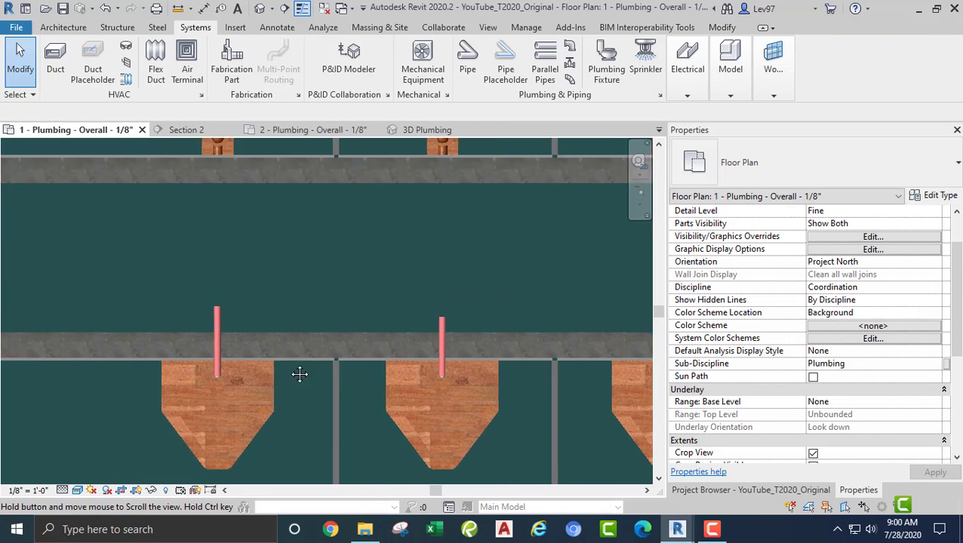
scroll(187, 190, down, 2)
click(207, 181)
scroll(235, 274, up, 3)
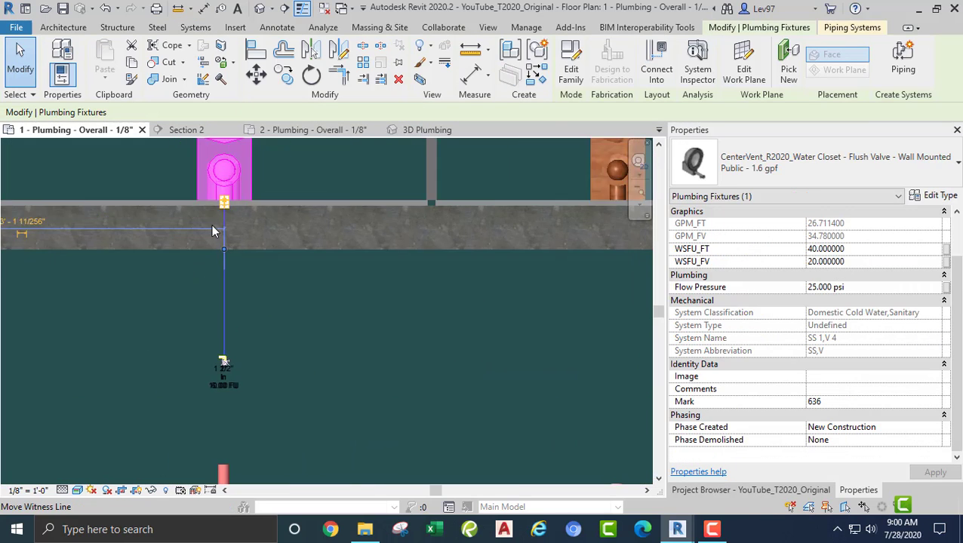
middle_drag(215, 238, 256, 337)
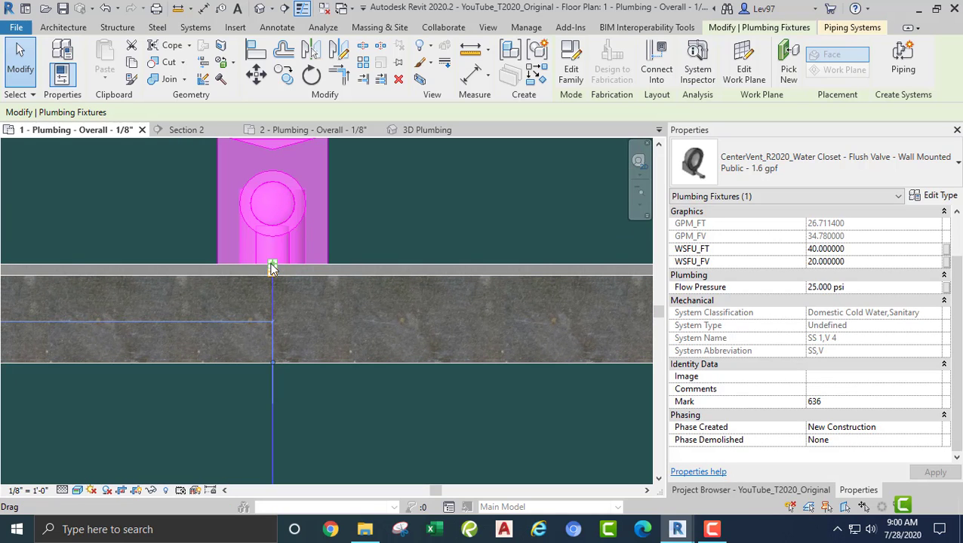
right_click(272, 268)
click(307, 146)
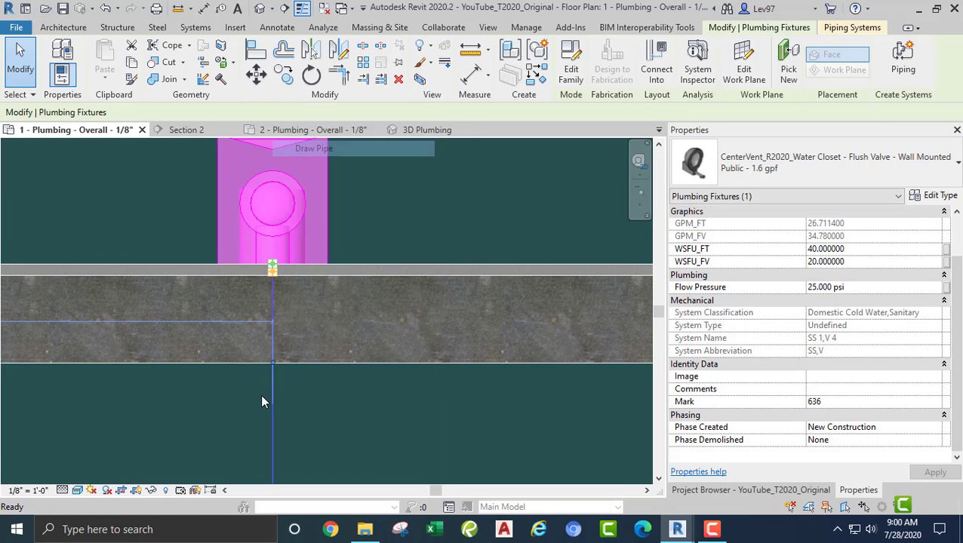
click(272, 412)
key(Escape)
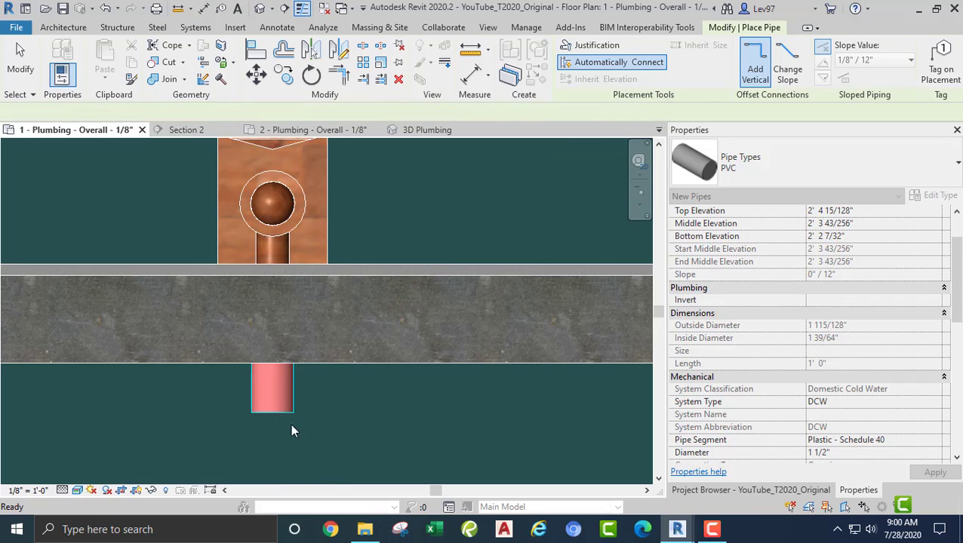
key(Escape)
scroll(291, 423, down, 2)
middle_drag(457, 438, 106, 416)
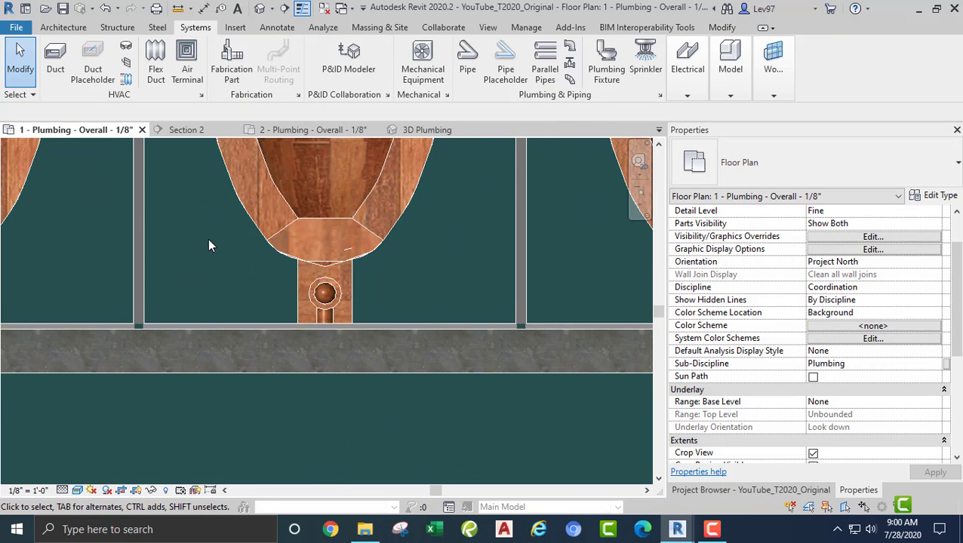
Draw a 1 1/2" DCW pipe from the upper water closet opposite the middle urinal through the wall into the chase.
click(267, 237)
scroll(330, 340, up, 3)
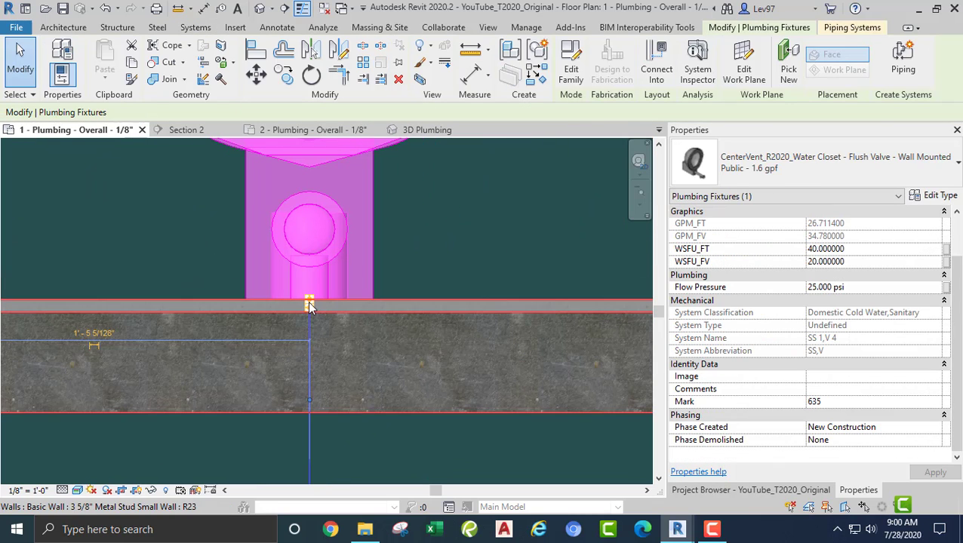
right_click(309, 304)
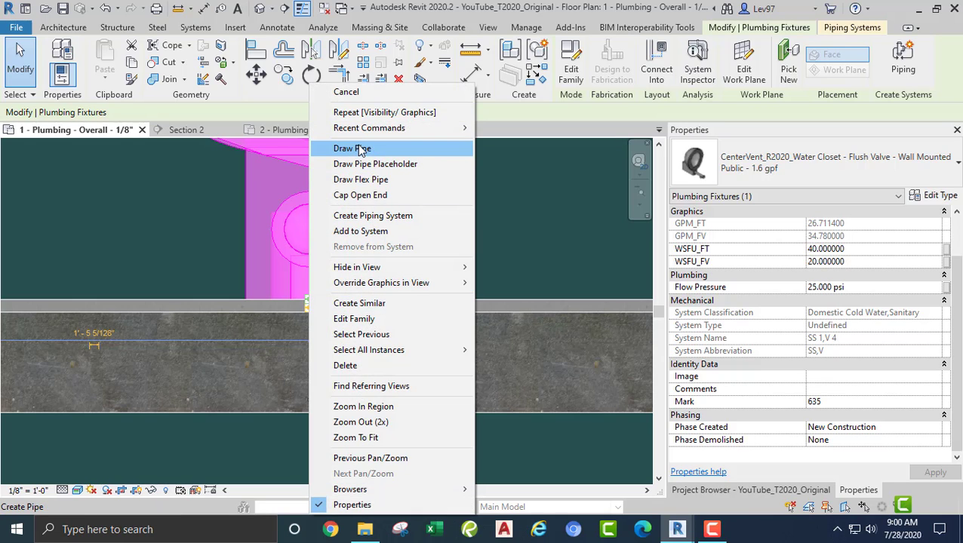
click(325, 148)
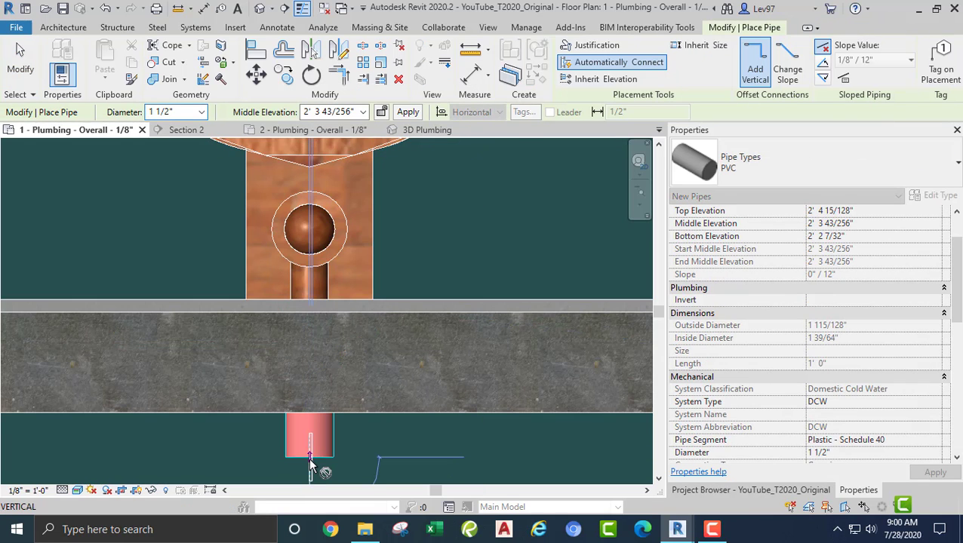
key(Escape)
key(Escape)
scroll(310, 459, down, 4)
middle_drag(400, 453, 176, 308)
click(309, 197)
scroll(354, 275, up, 2)
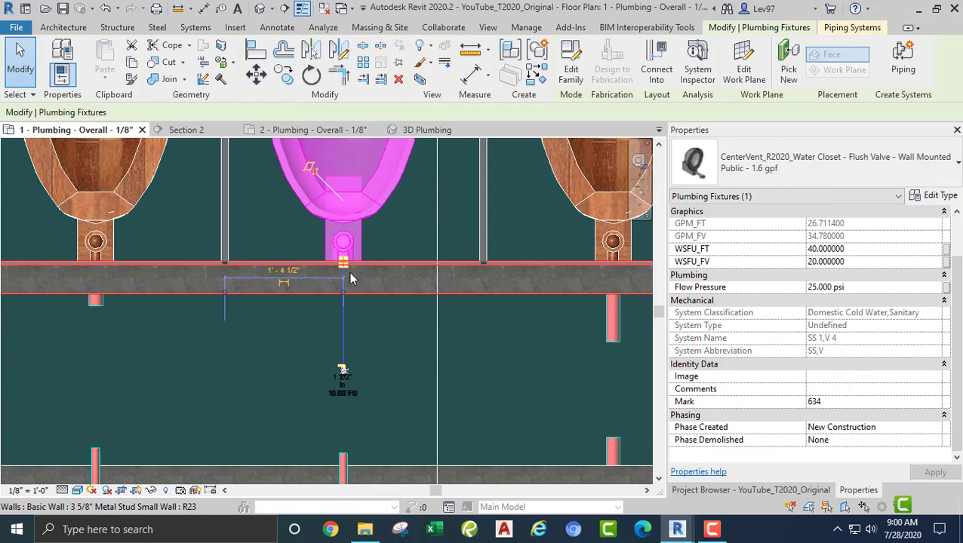
key(Escape)
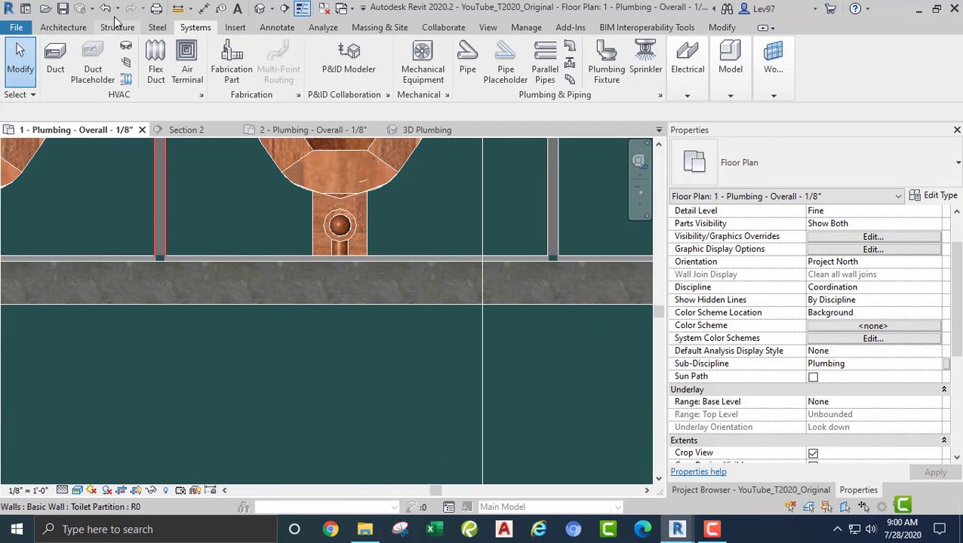
click(106, 8)
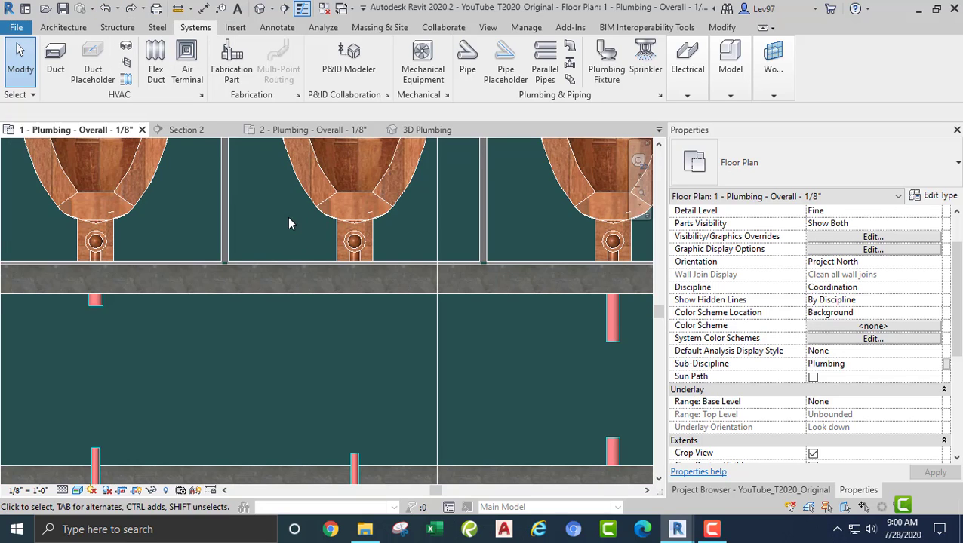
Draw a 1 1/2" DCW pipe from the upper water closet opposite the urinal nearest the lower water closets into the chase.
click(308, 206)
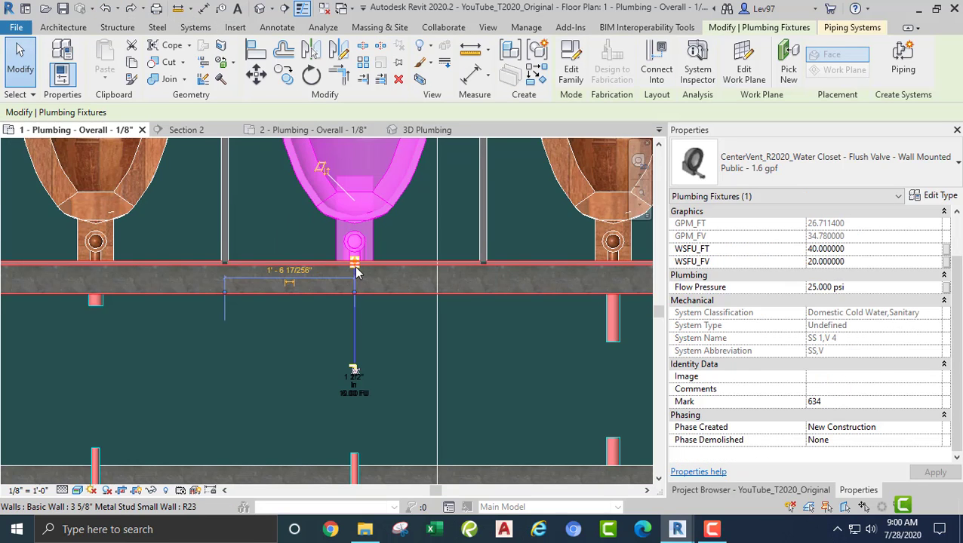
scroll(353, 269, up, 3)
right_click(353, 258)
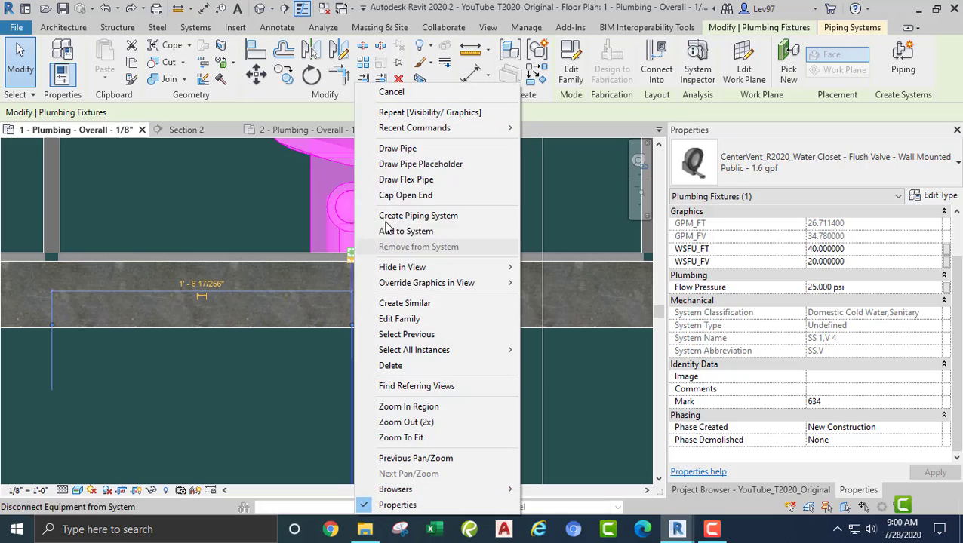
click(392, 147)
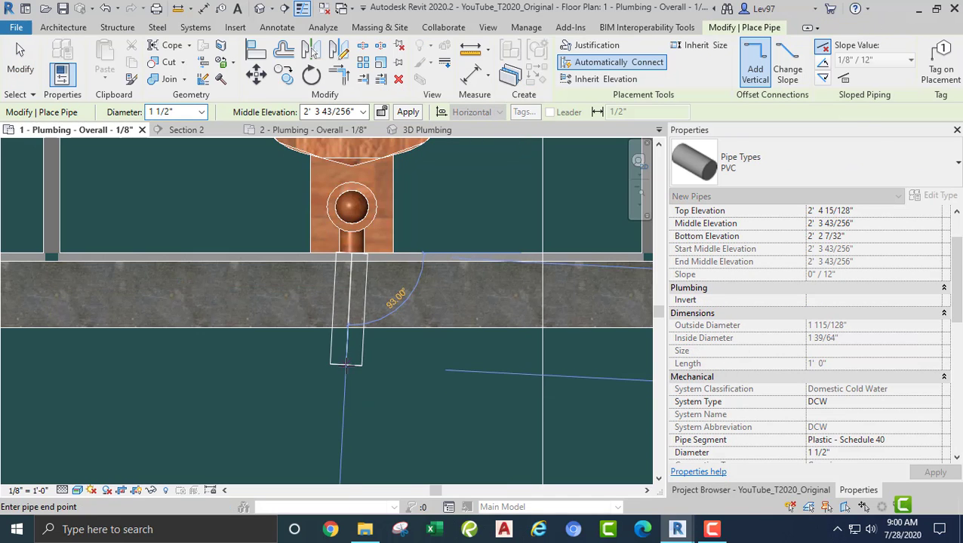
click(352, 382)
key(Escape)
key(Escape)
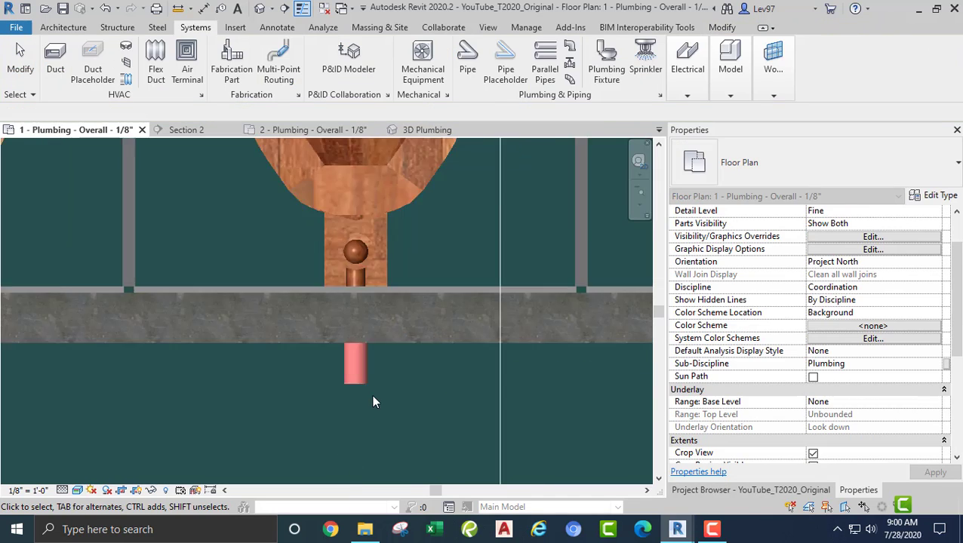
Select all fixtures and stub pipes along the chase, filter the selection to plumbing fixtures only, and clear it.
scroll(372, 400, down, 4)
middle_drag(358, 424, 205, 302)
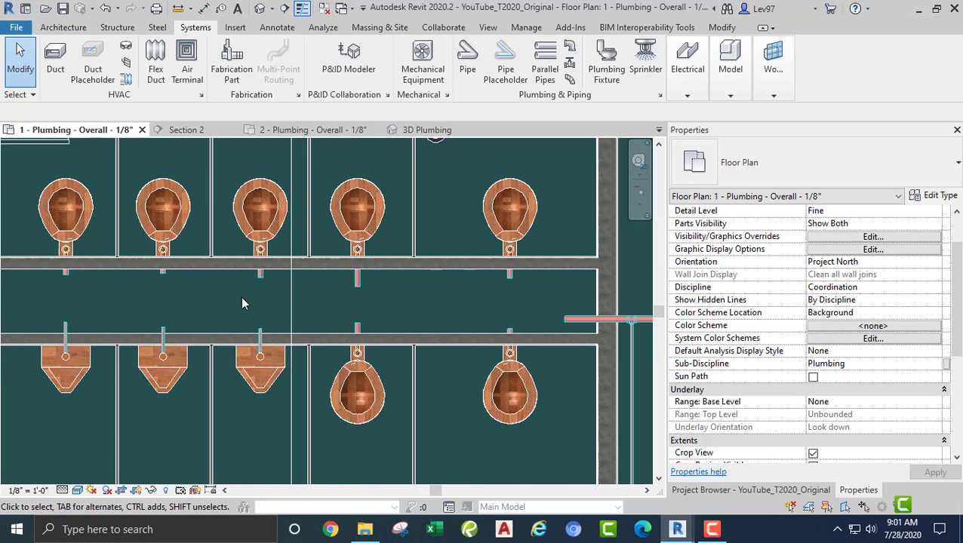
scroll(245, 299, down, 3)
middle_drag(249, 303, 372, 316)
scroll(372, 316, up, 1)
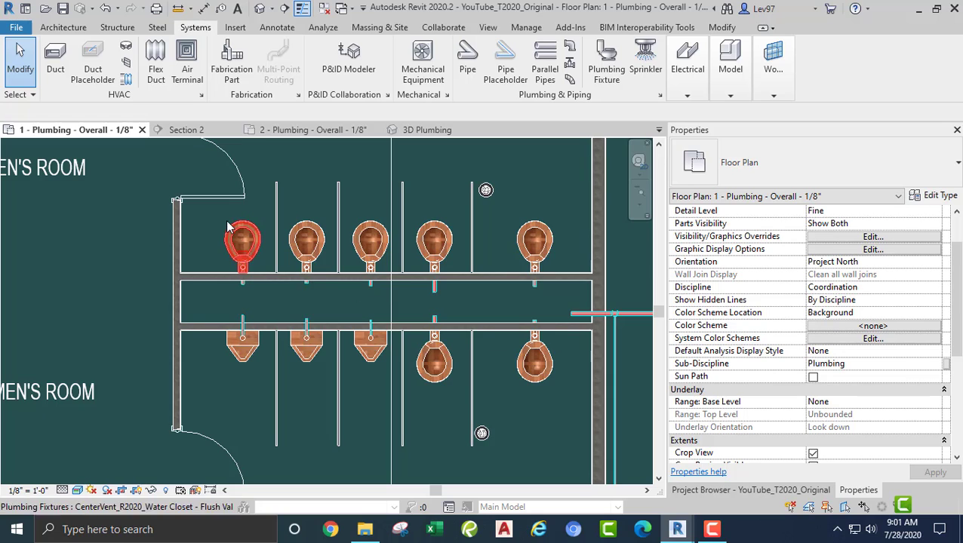
drag(206, 208, 563, 397)
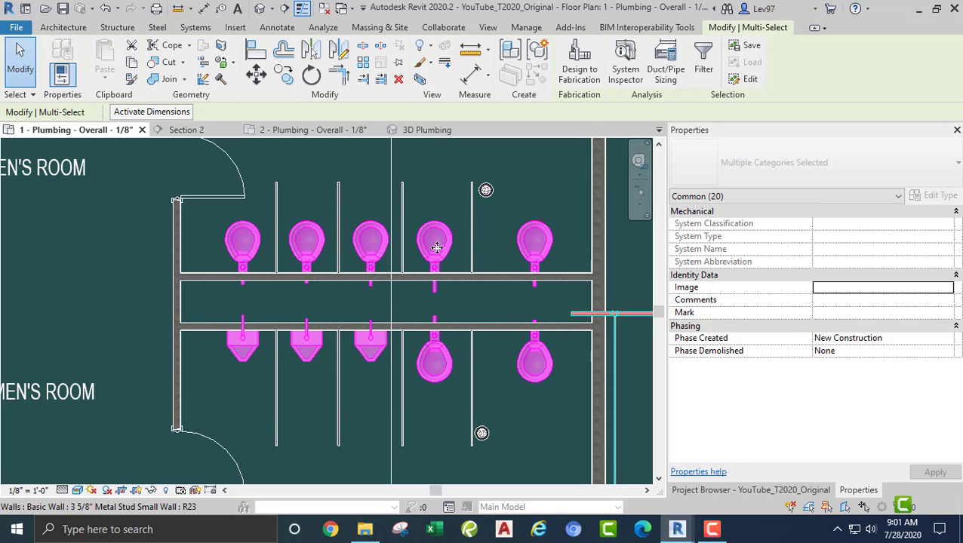
click(695, 65)
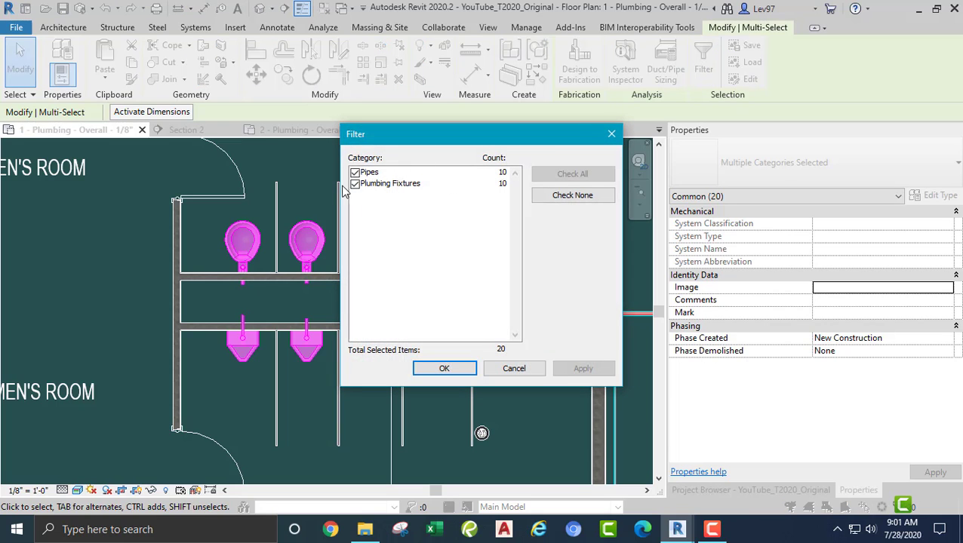
click(354, 173)
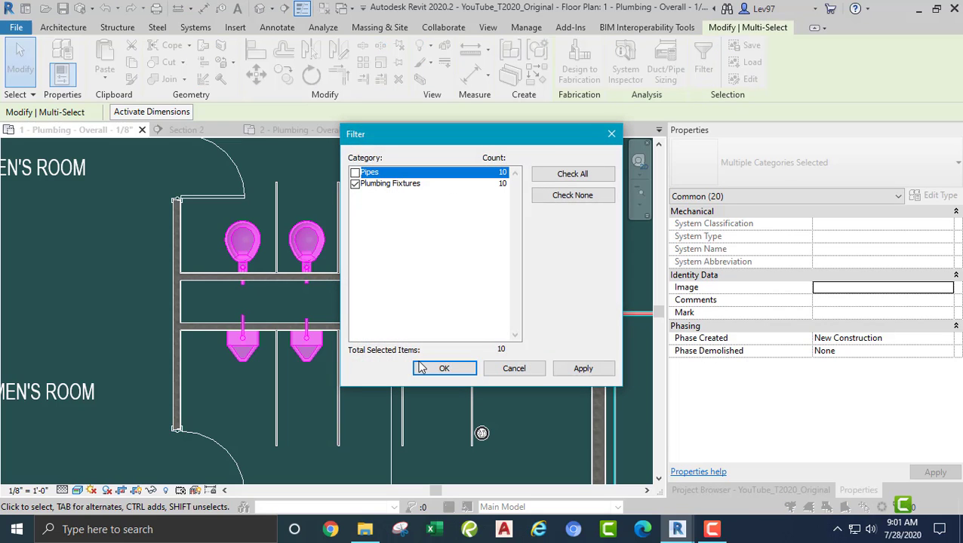
click(444, 370)
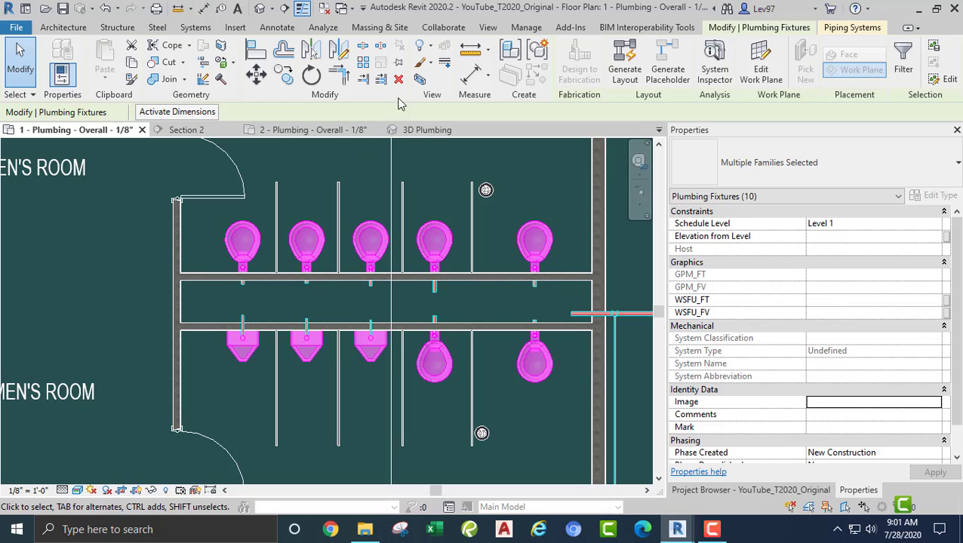
click(382, 190)
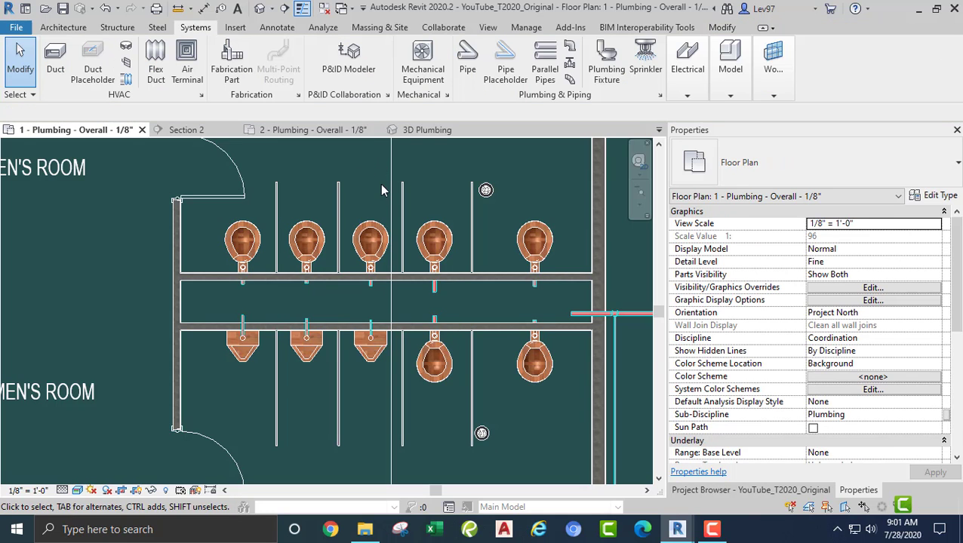
Extend the 2" DCW branch at 10' 6" elevation farther into the chase past the end water closets, to about 4' 6" long.
middle_drag(383, 200, 271, 180)
scroll(474, 284, up, 1)
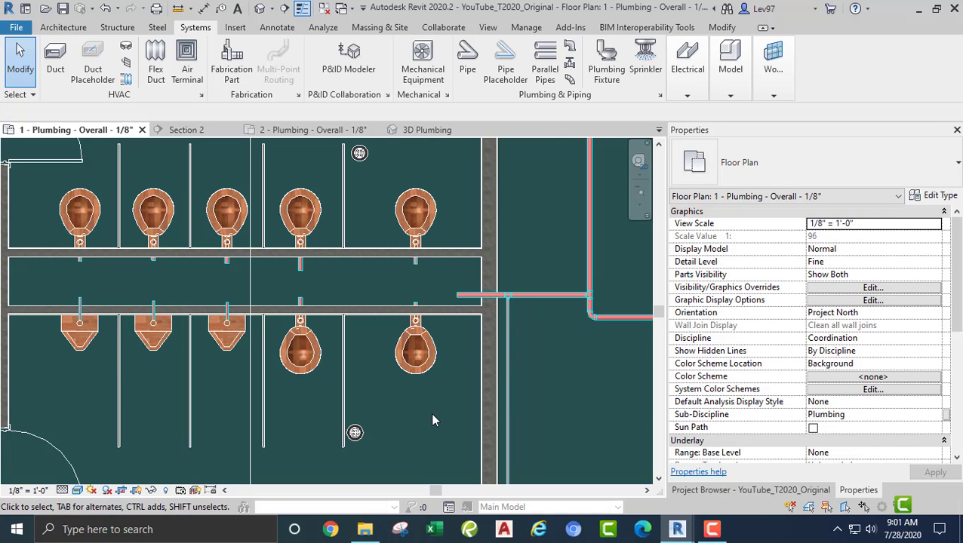
scroll(430, 412, down, 3)
scroll(366, 455, up, 5)
middle_drag(354, 368, 393, 447)
scroll(384, 374, down, 4)
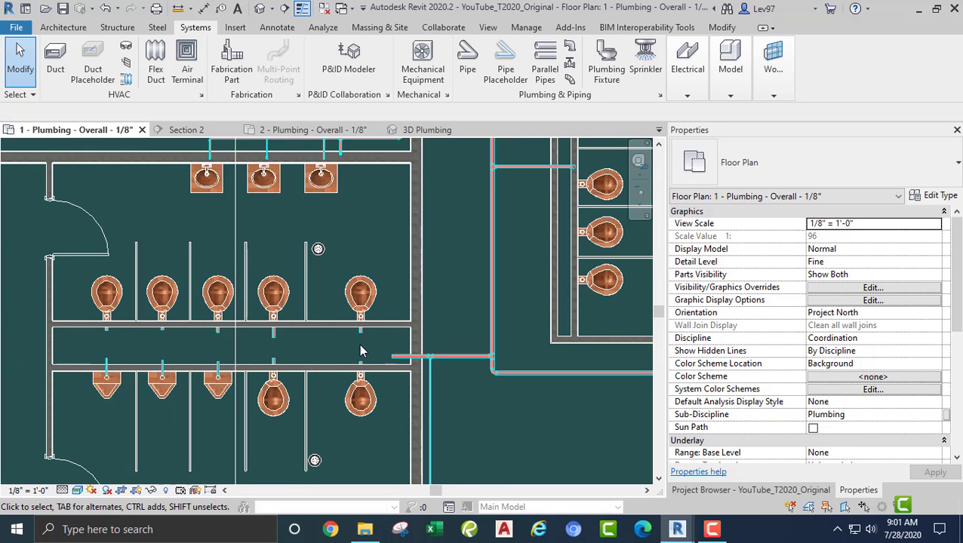
scroll(367, 364, up, 3)
click(436, 370)
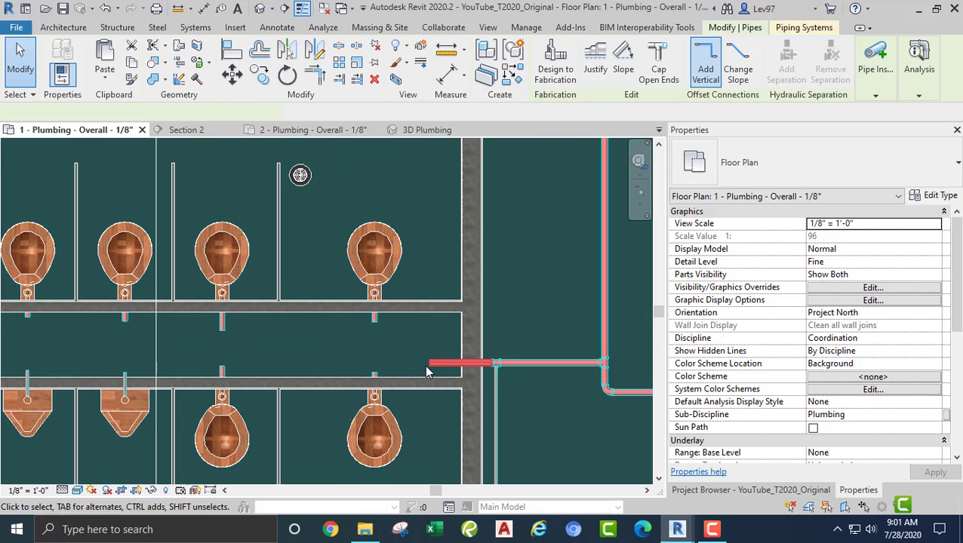
right_click(428, 365)
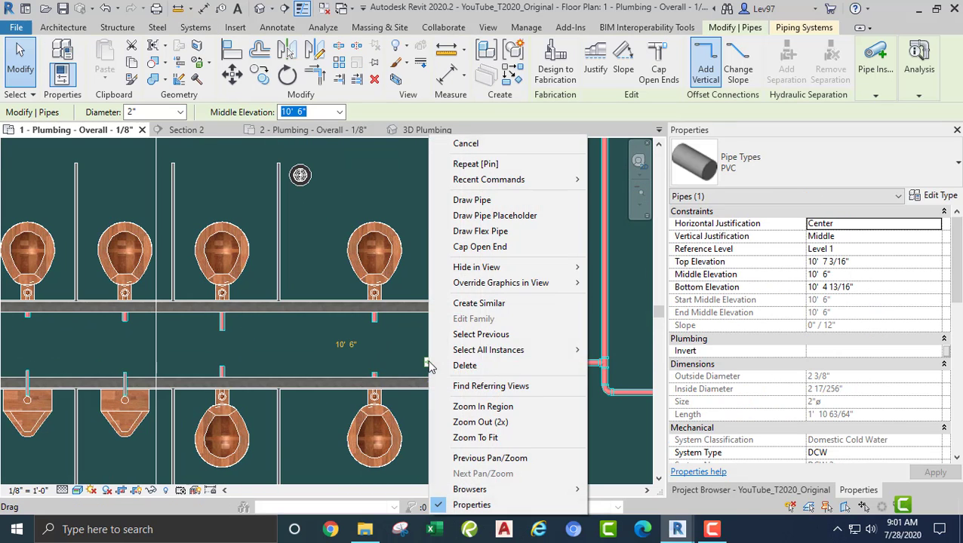
click(471, 199)
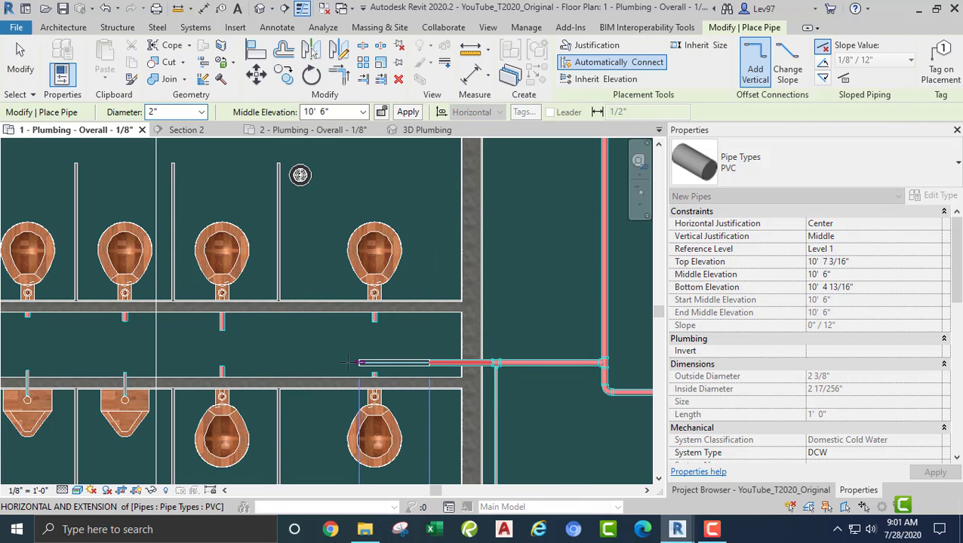
click(346, 363)
scroll(311, 343, down, 1)
key(Escape)
key(Escape)
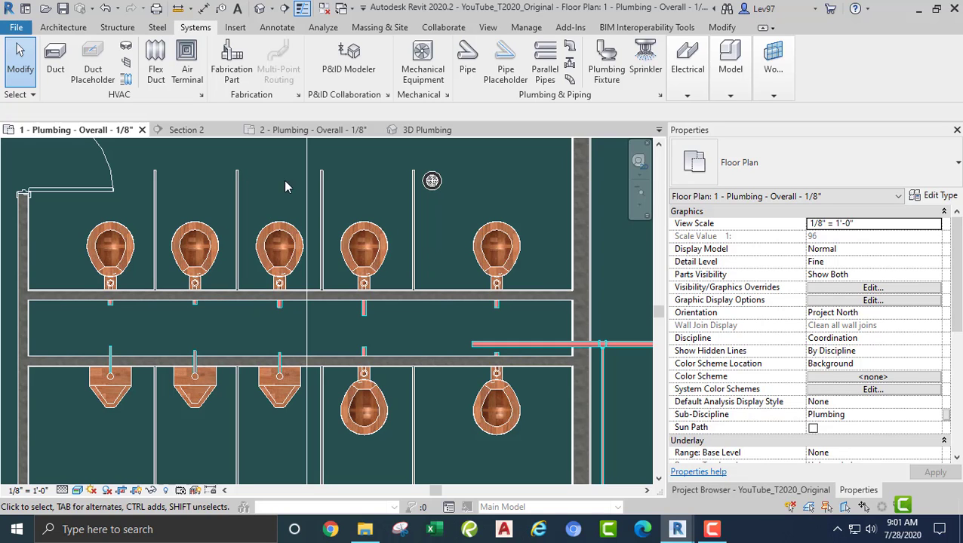
Move the section line between the end water closets and the chase's end wall, and open the Section 2 view.
drag(305, 196, 523, 243)
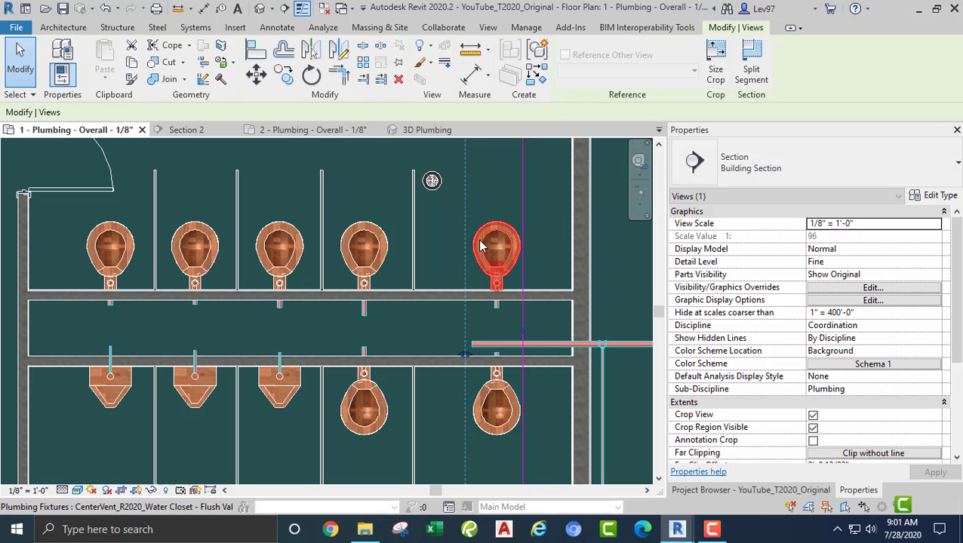
click(200, 129)
scroll(260, 283, down, 2)
middle_drag(296, 334, 221, 329)
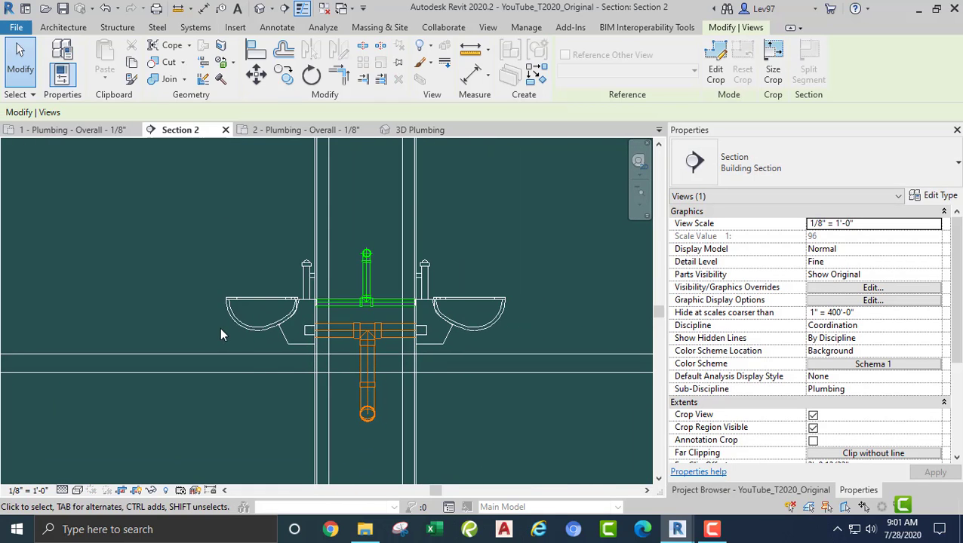
scroll(234, 265, down, 1)
scroll(218, 371, down, 1)
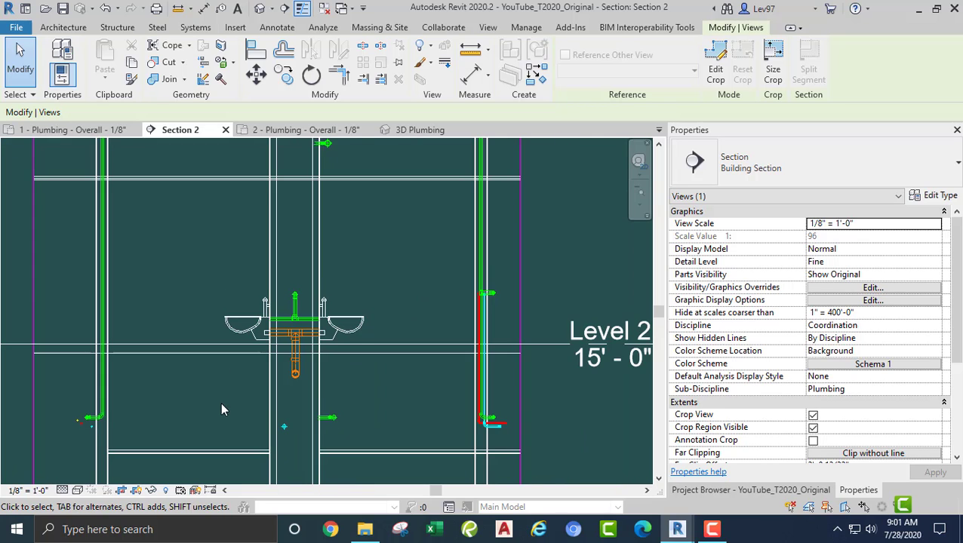
middle_drag(221, 408, 287, 365)
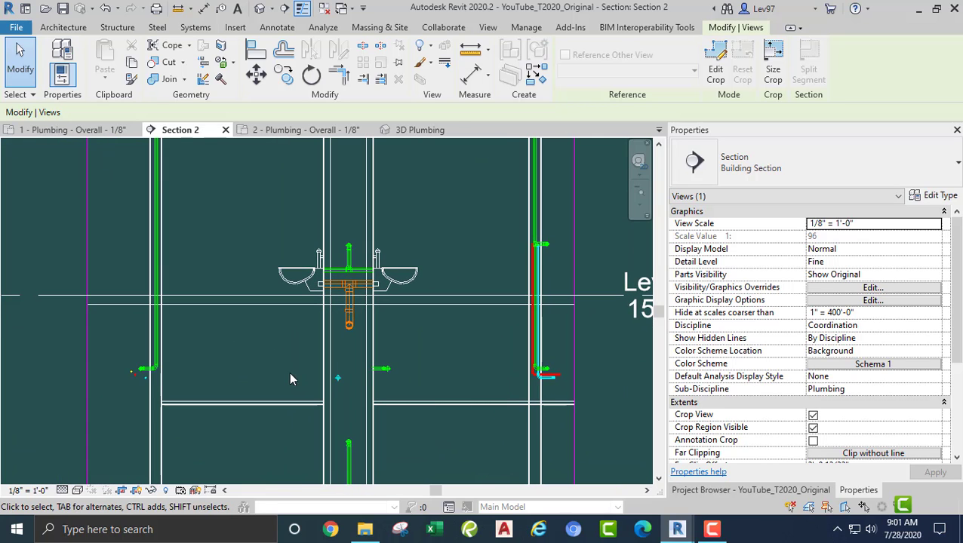
Examine the Level 1 water closets' cold water stubs and the overhead DCW branch in the plan and in Section 2.
click(65, 133)
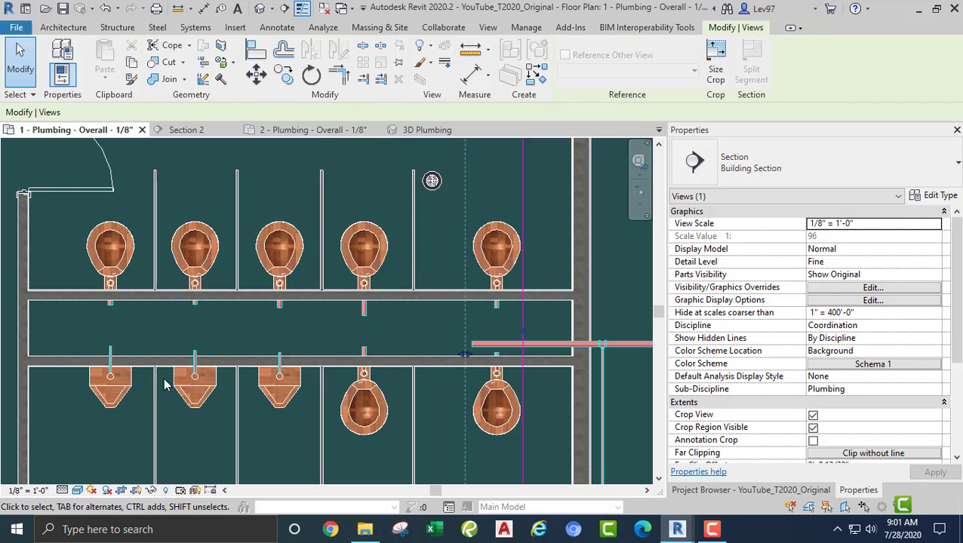
scroll(165, 384, down, 1)
middle_drag(307, 432, 338, 397)
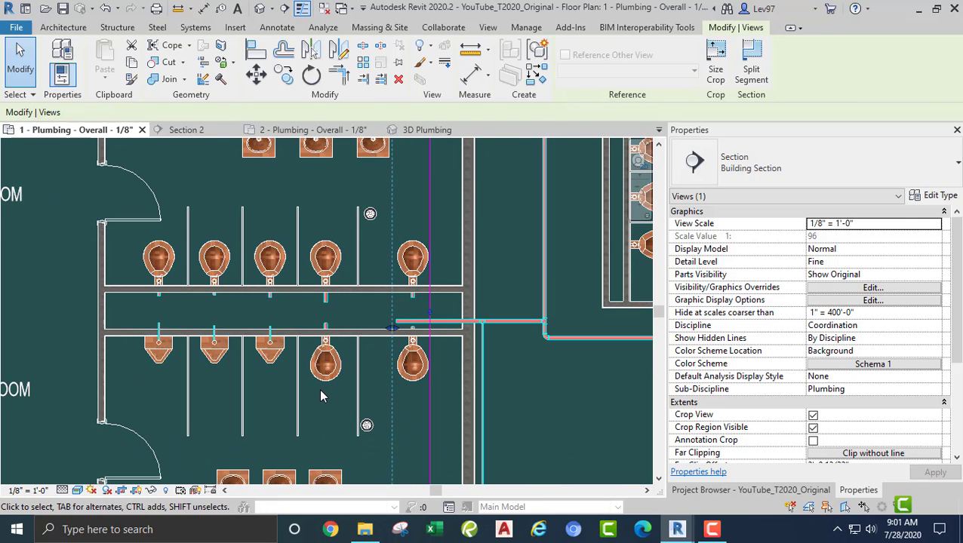
click(195, 134)
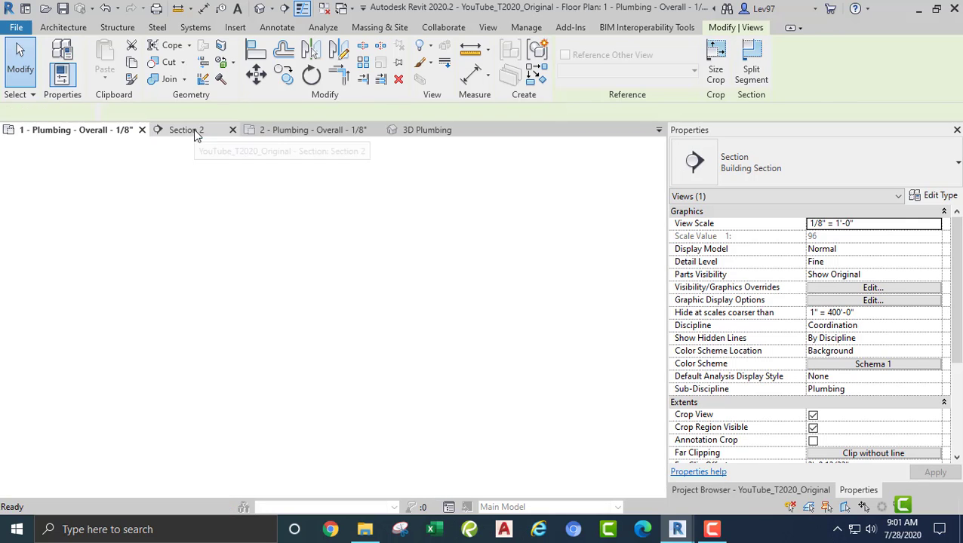
scroll(261, 309, down, 3)
middle_drag(264, 380, 332, 349)
scroll(332, 347, up, 6)
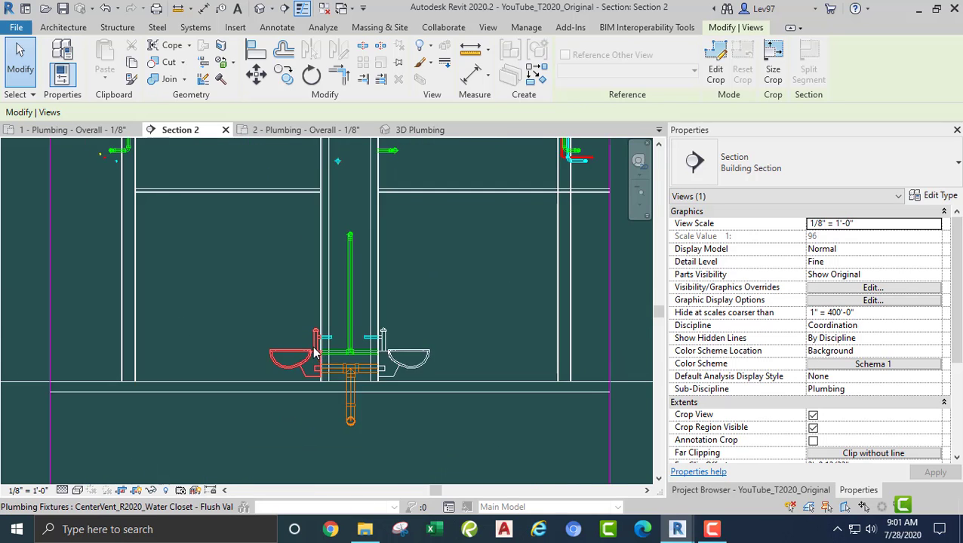
scroll(239, 268, down, 2)
middle_drag(235, 270, 293, 400)
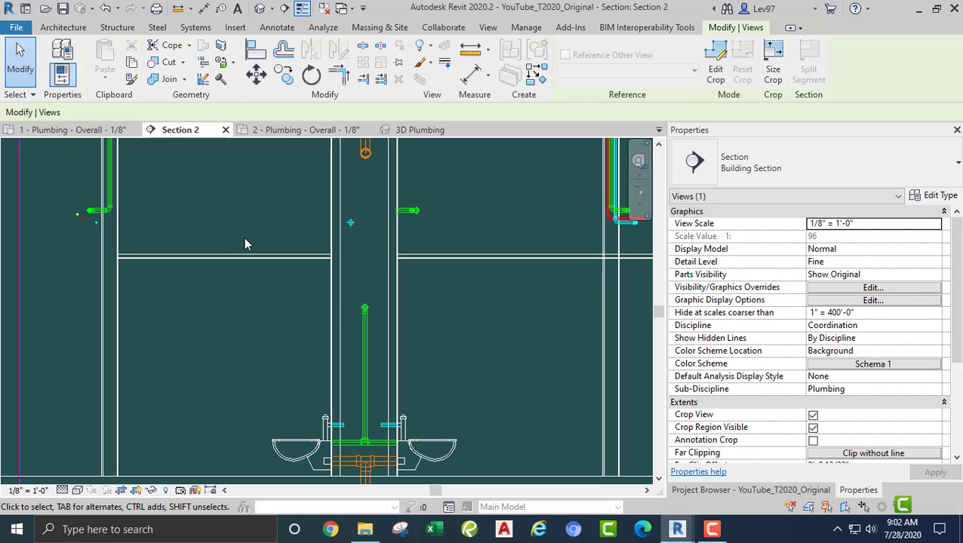
Return to the Level 1 plumbing plan and shorten the 2" DCW branch in the chase to about 1' 7" long.
click(80, 130)
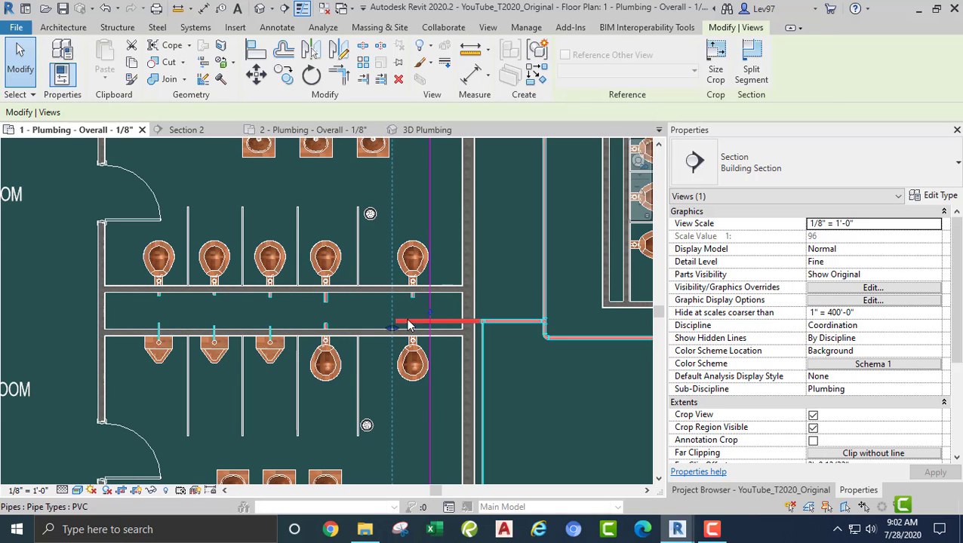
click(459, 308)
scroll(459, 308, up, 5)
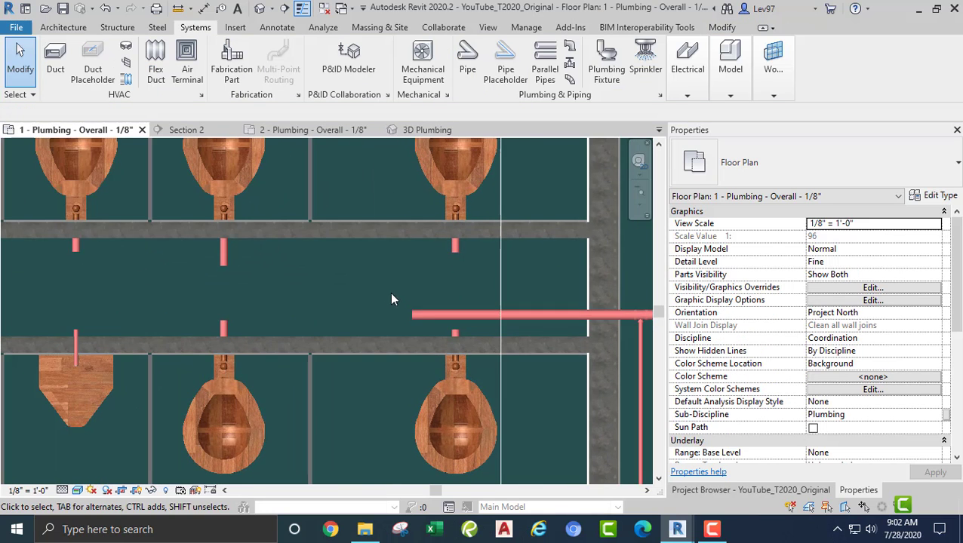
click(403, 318)
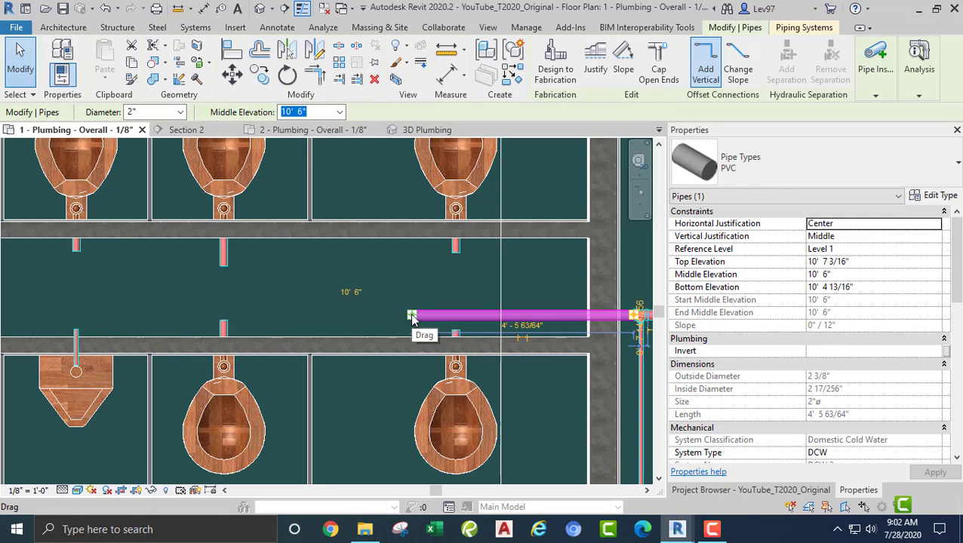
drag(411, 318, 528, 315)
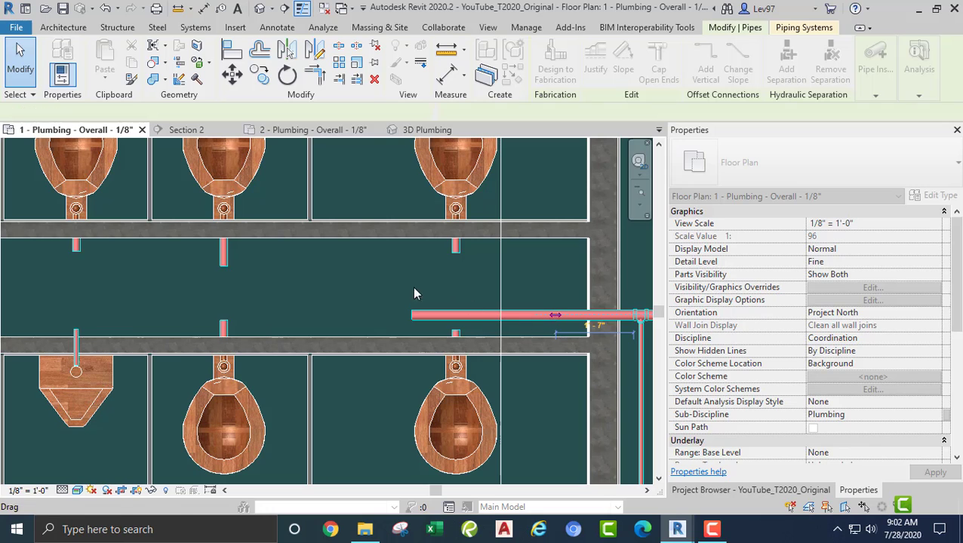
drag(414, 294, 387, 288)
key(Escape)
scroll(402, 291, up, 4)
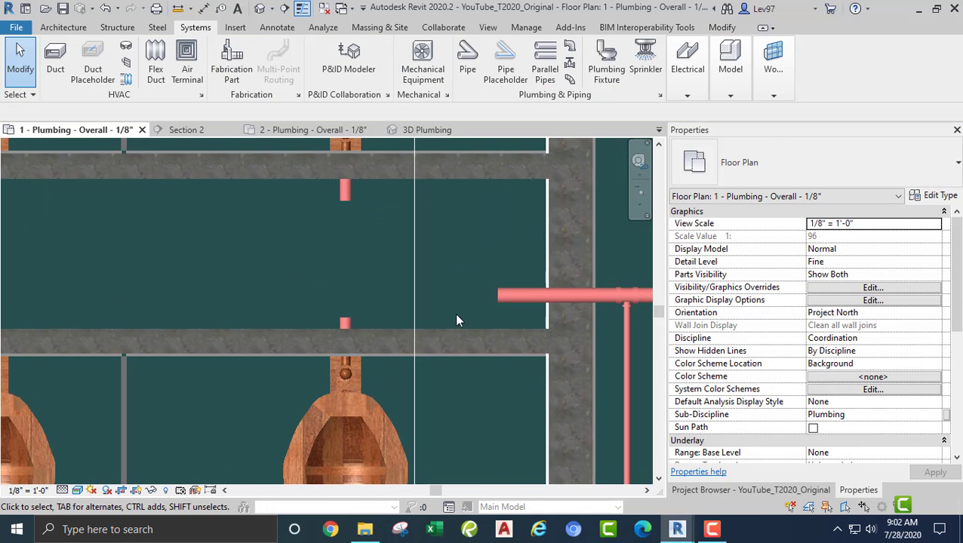
click(507, 315)
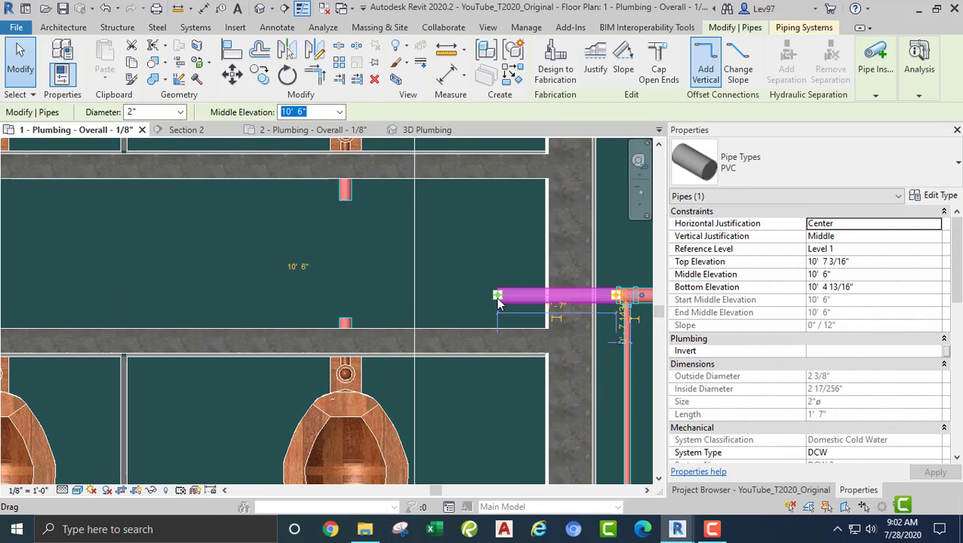
right_click(498, 302)
click(524, 199)
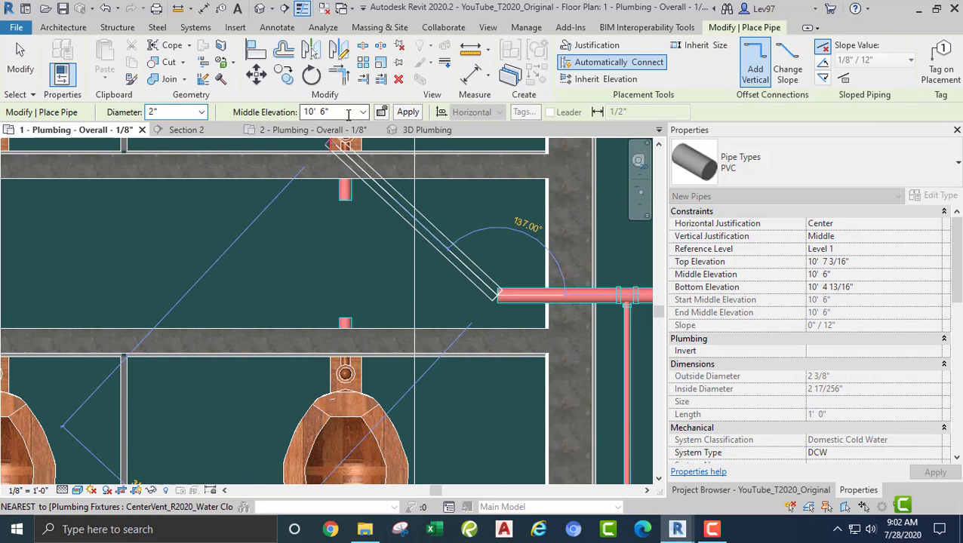
click(345, 113)
key(Escape)
key(Escape)
scroll(334, 286, down, 2)
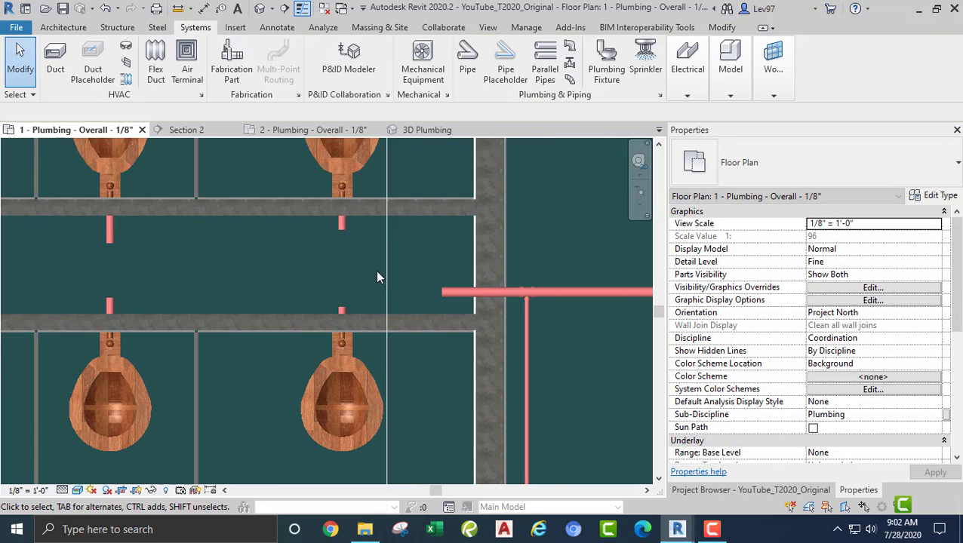
Rotate the Section 2 line by 90° so it runs lengthwise along the plumbing chase.
click(387, 288)
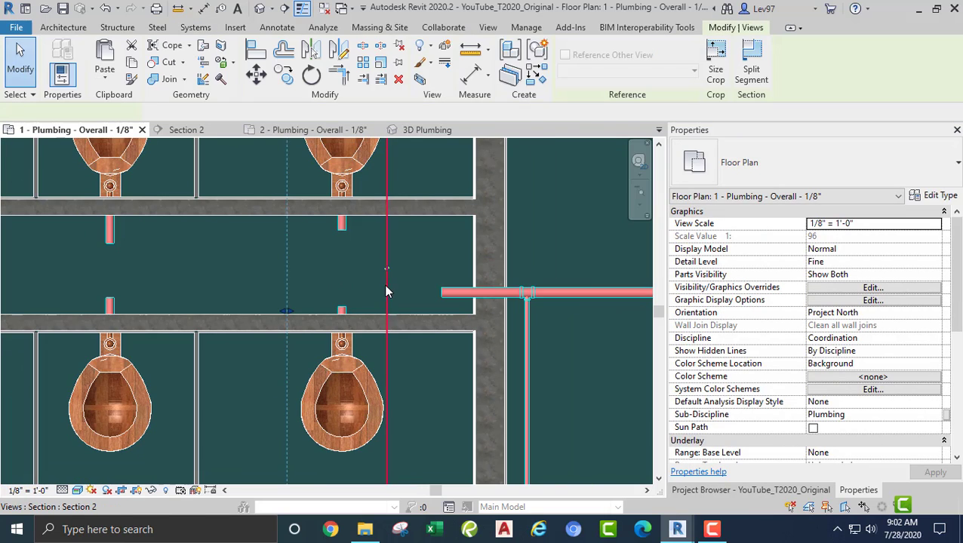
click(312, 76)
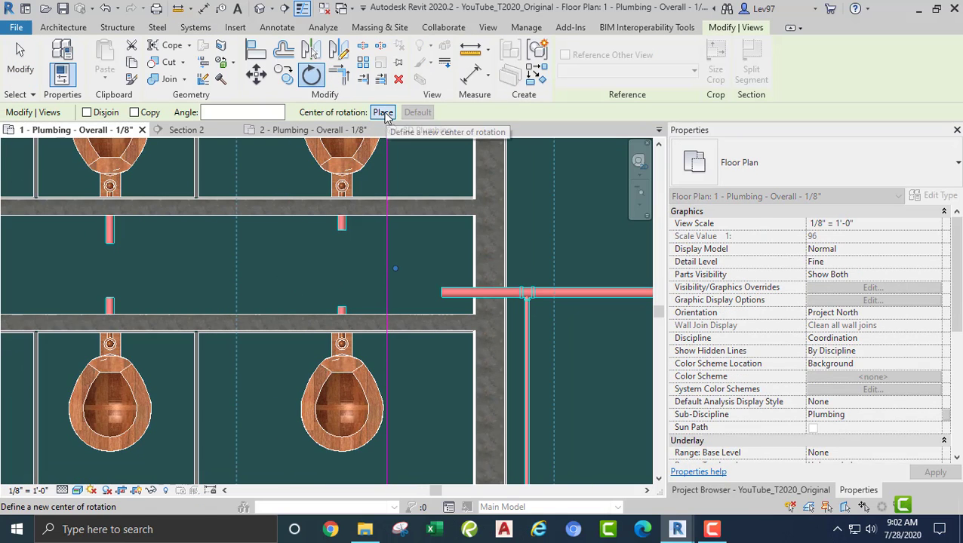
click(256, 266)
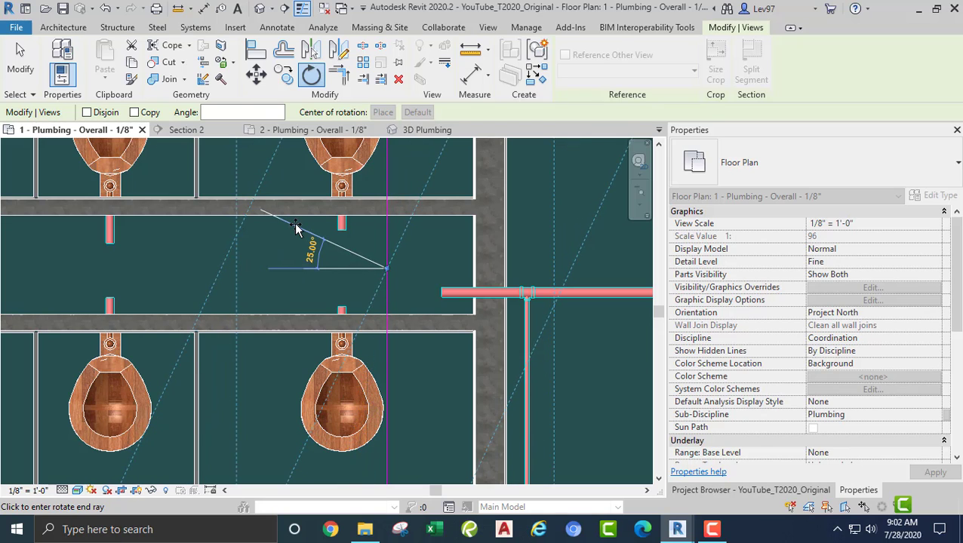
text(0)
key(BackSpace)
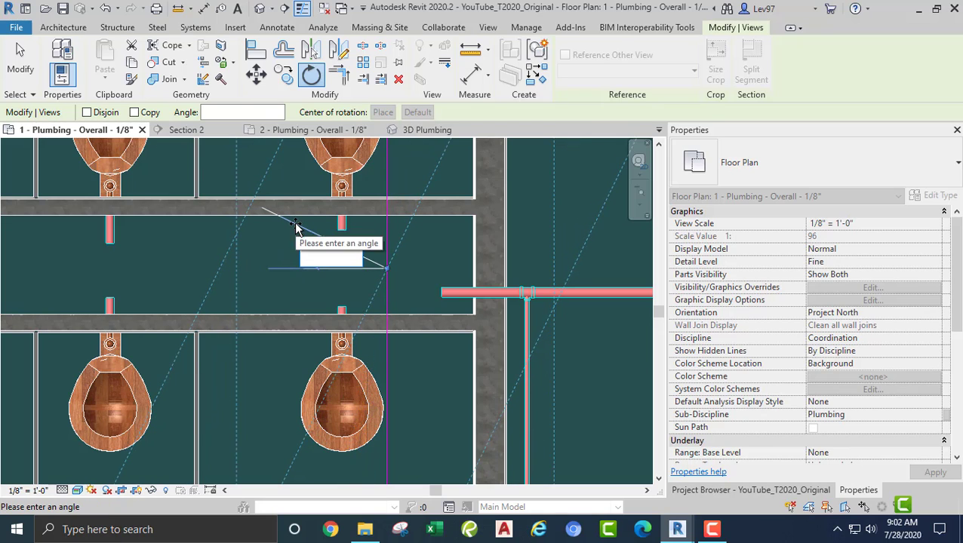
text(90)
key(Return)
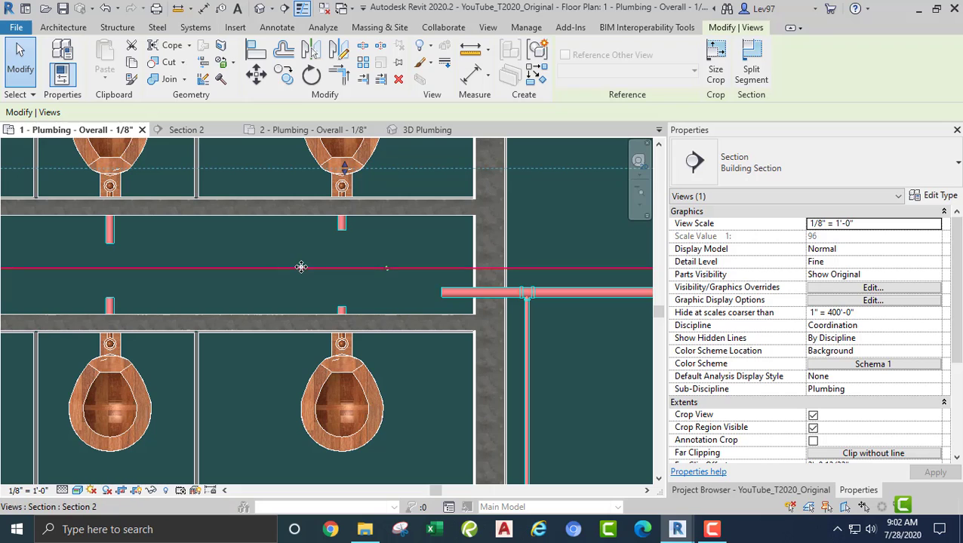
Move the section line close to the chase's lower wall and show the DCW branch's open end in Section 2.
drag(309, 293, 313, 311)
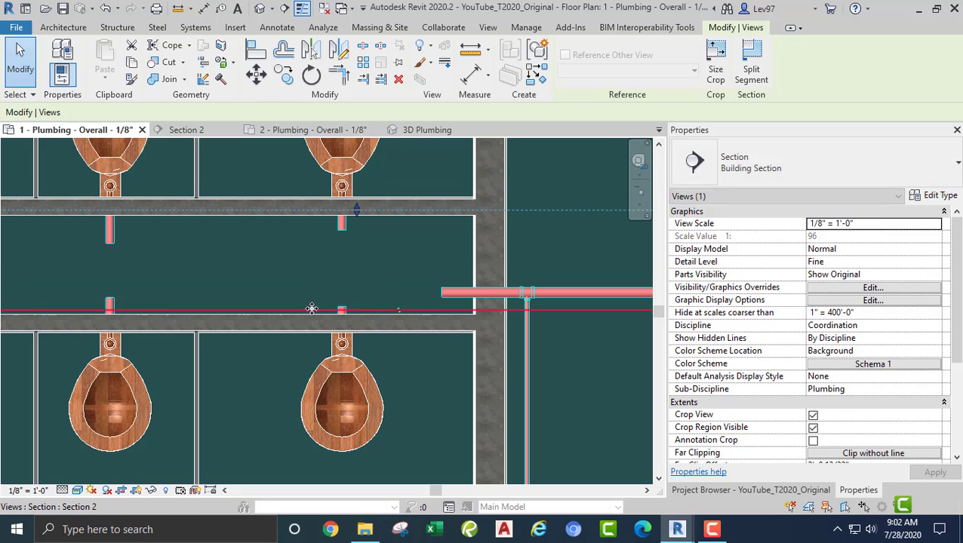
click(284, 293)
middle_drag(300, 289, 374, 298)
click(182, 130)
scroll(336, 278, down, 5)
scroll(386, 291, up, 6)
scroll(434, 290, up, 2)
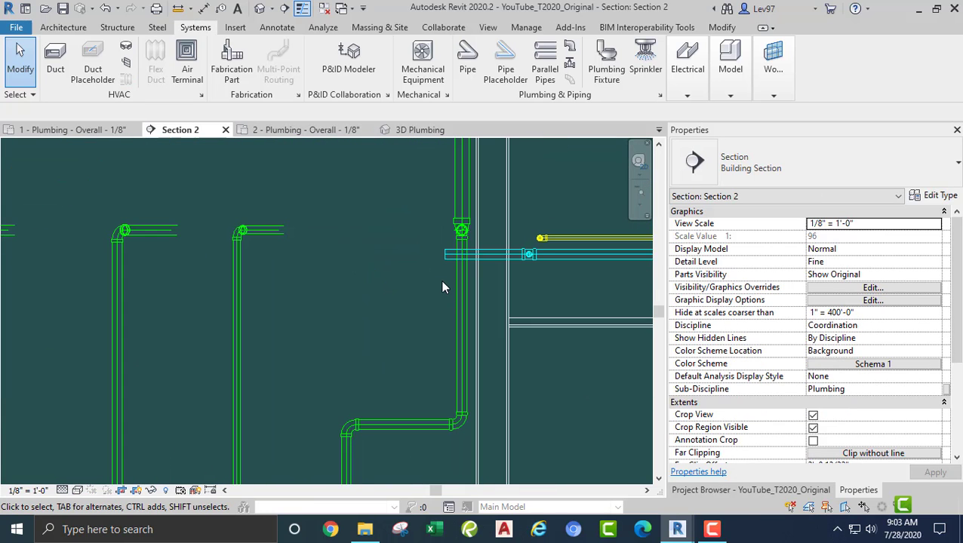
click(442, 258)
drag(441, 261, 438, 263)
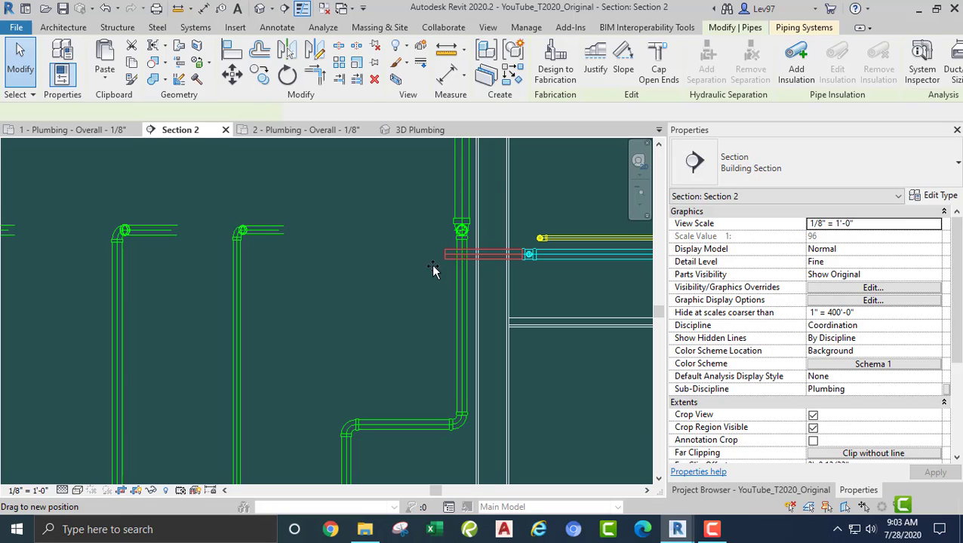
middle_drag(421, 275, 390, 297)
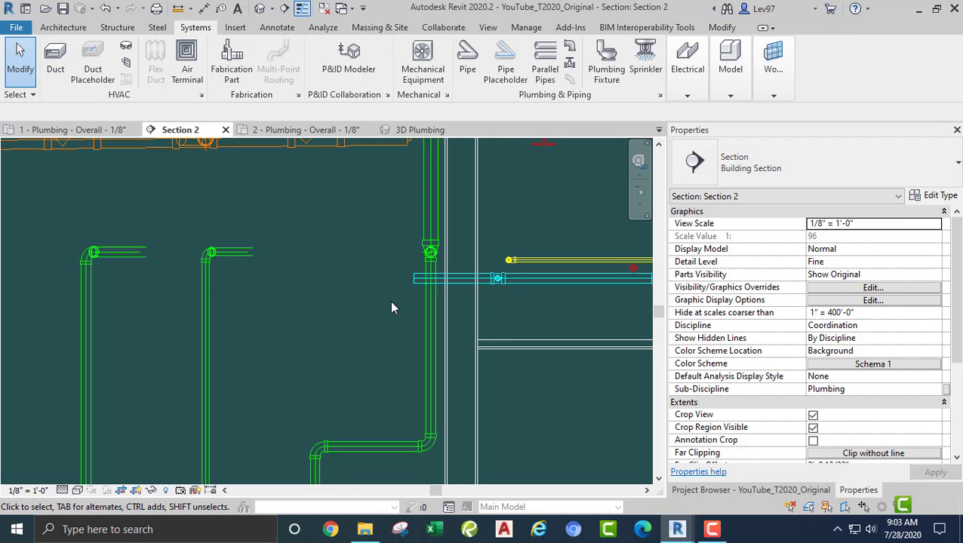
click(105, 11)
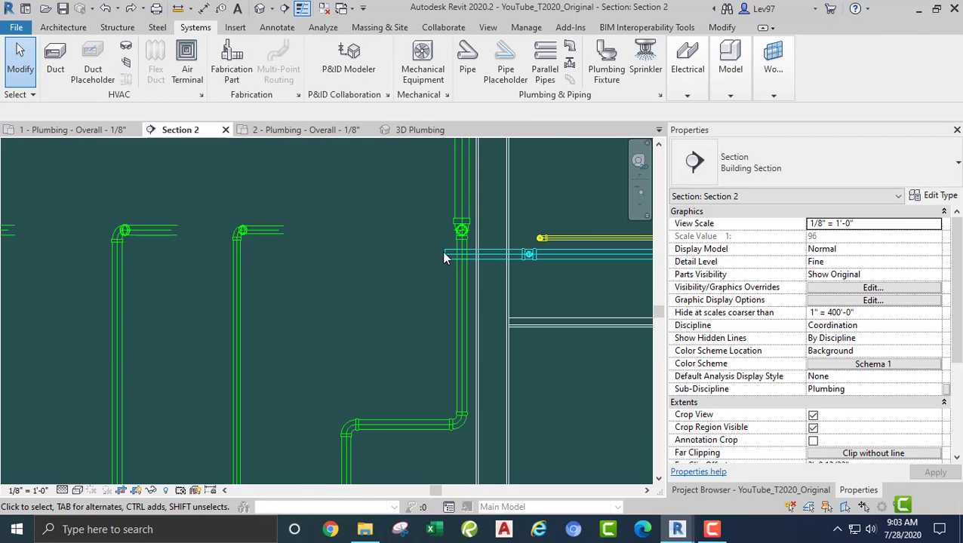
Draw a 2" vertical pipe from the DCW branch's open end down to 1' 11" elevation in Section 2.
click(488, 258)
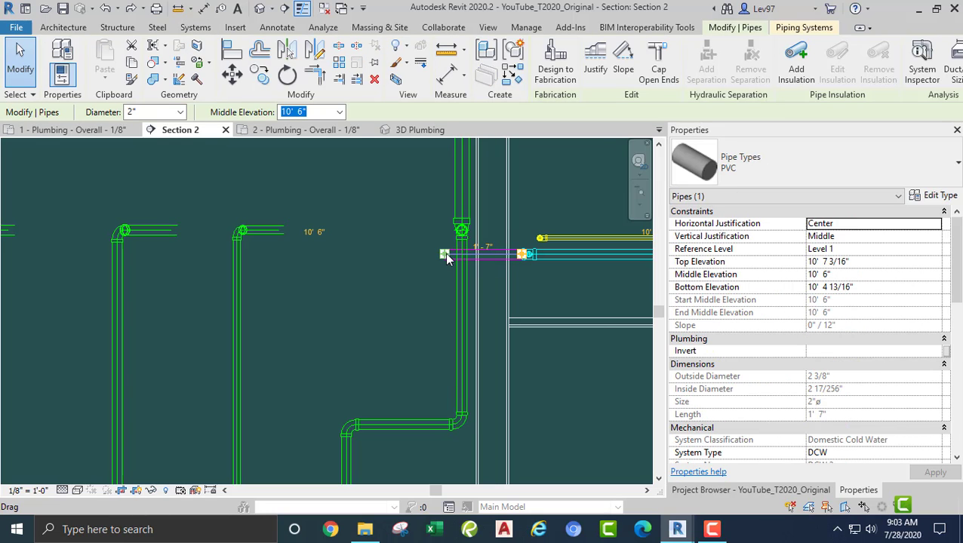
right_click(445, 258)
click(476, 200)
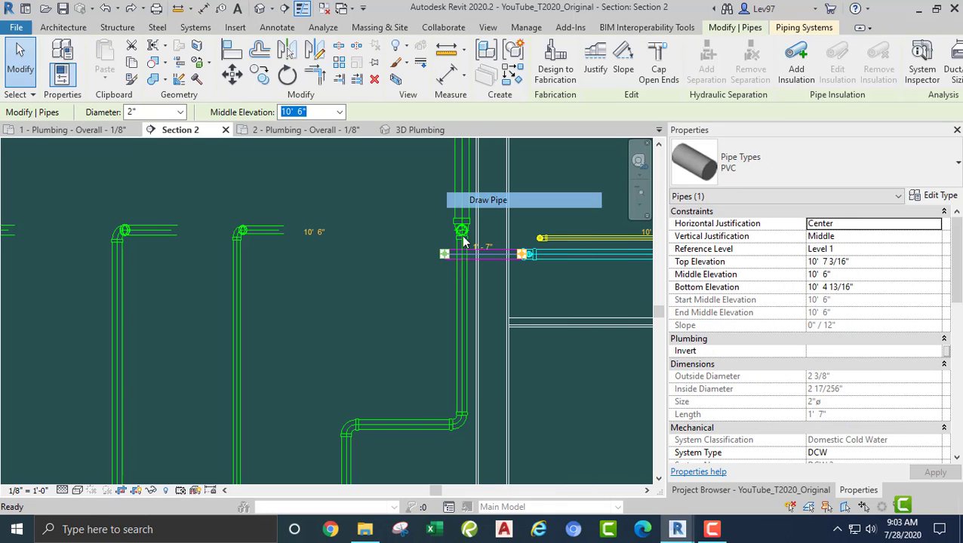
mouse_move(443, 399)
middle_down()
mouse_move(479, 220)
mouse_move(482, 230)
middle_up()
scroll(439, 325, down, 2)
middle_drag(405, 389, 425, 277)
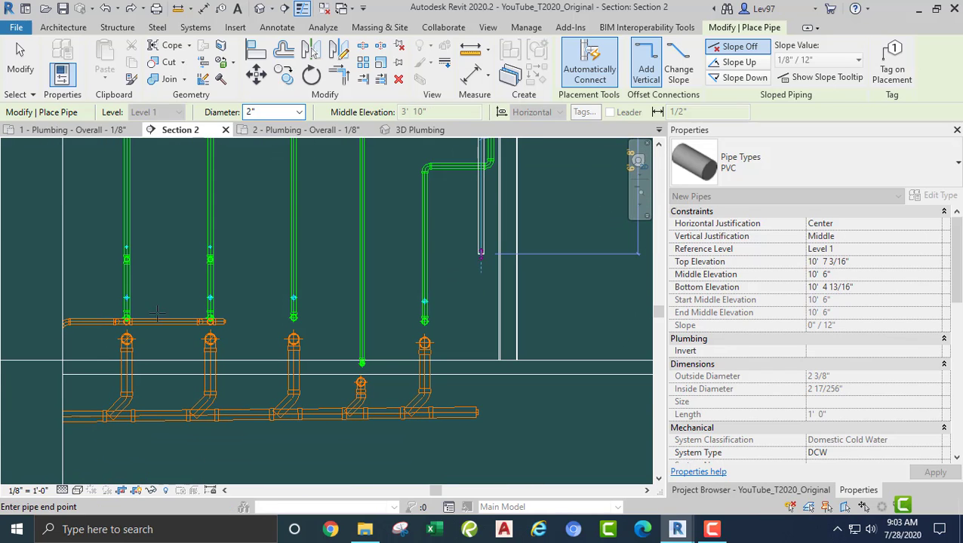
scroll(205, 271, up, 1)
middle_drag(207, 272, 323, 279)
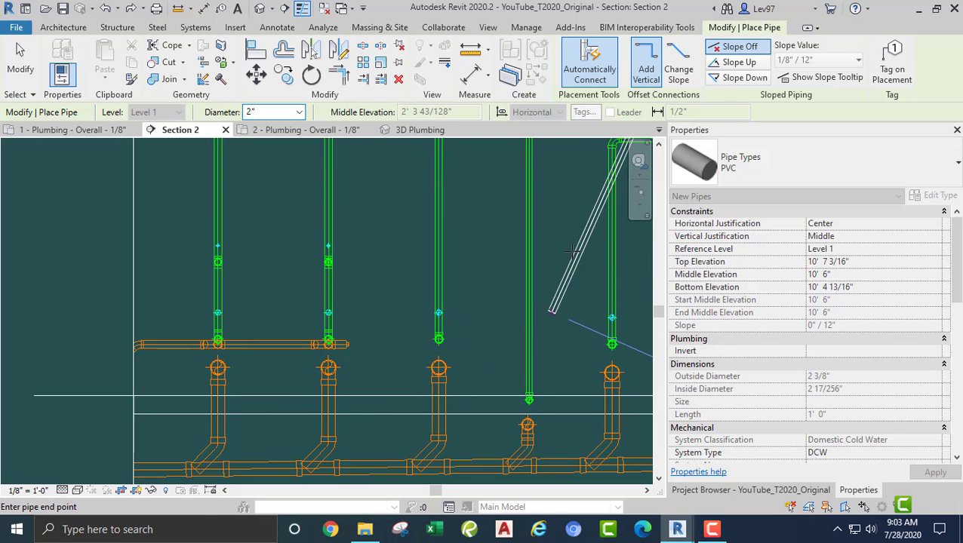
middle_drag(570, 251, 264, 272)
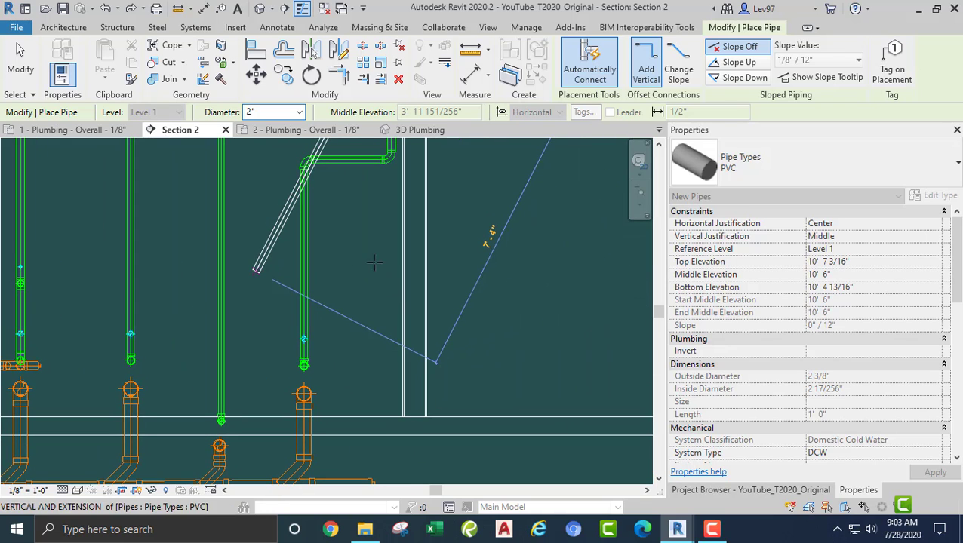
middle_drag(374, 262, 379, 266)
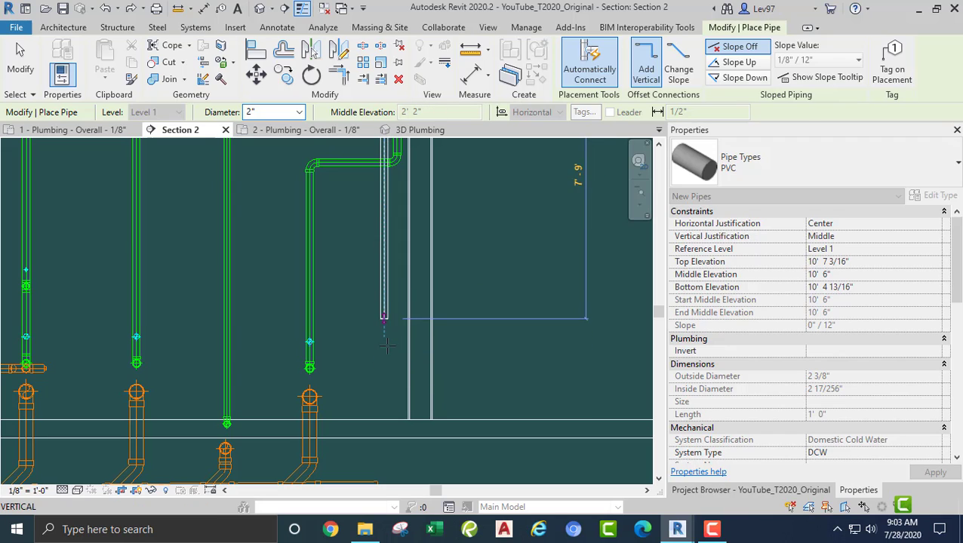
click(357, 351)
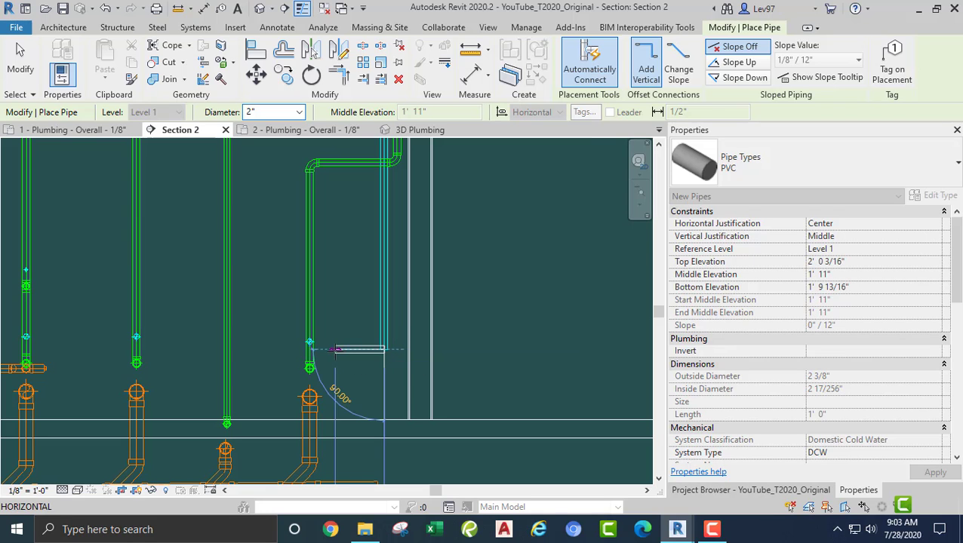
Continue the DCW drop with a short horizontal run toward the end water closet and finish the pipe.
click(337, 349)
key(Escape)
key(Escape)
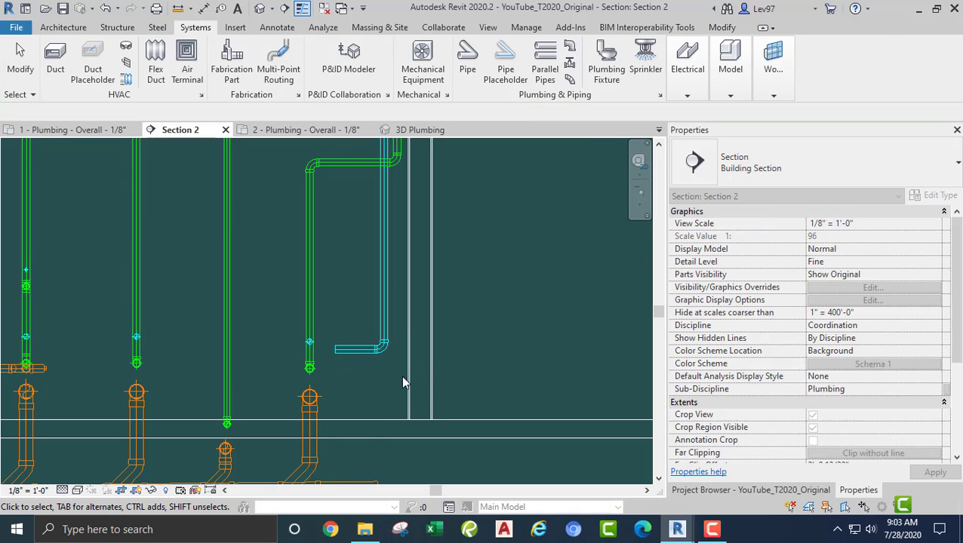
Align the centerline of the short horizontal DCW run with the end water closet's cold water stub in Section 2.
scroll(327, 404, up, 5)
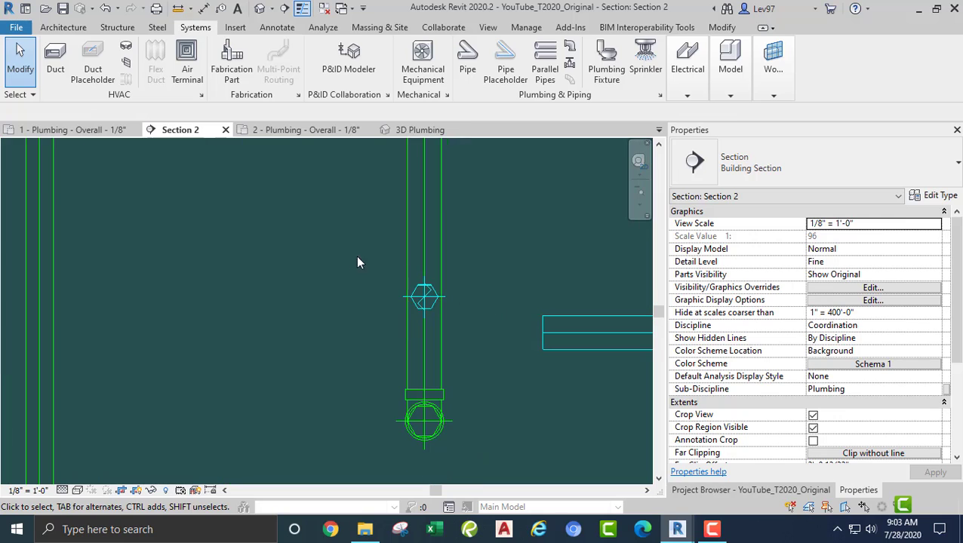
middle_drag(317, 263, 241, 255)
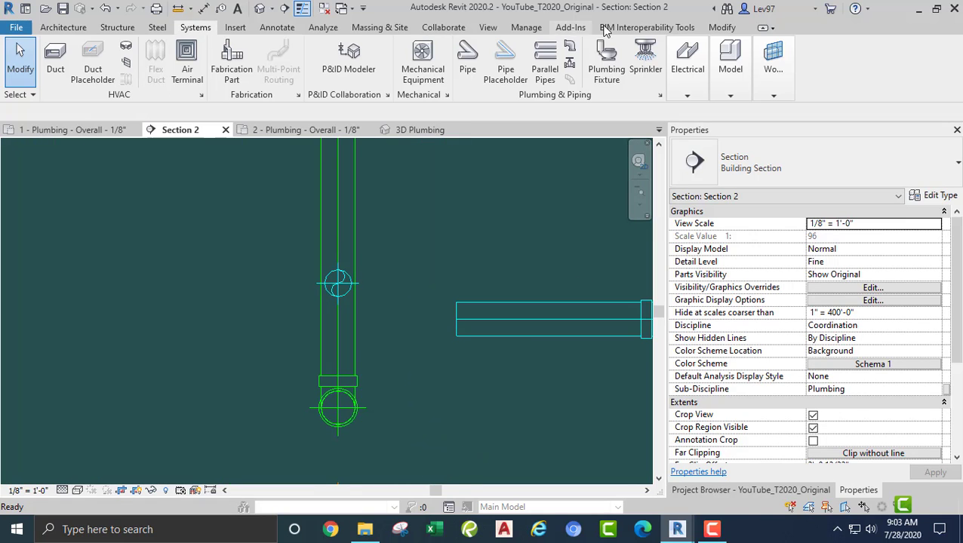
click(719, 29)
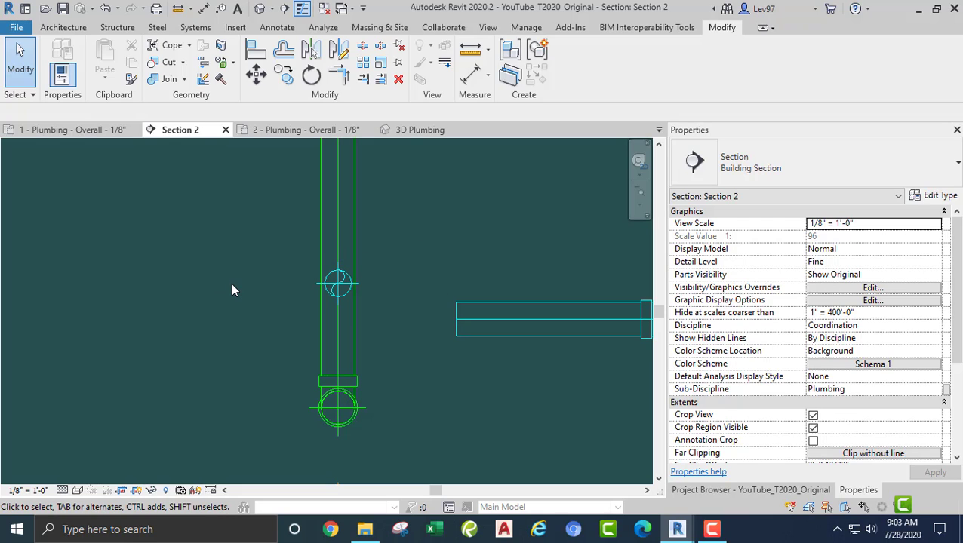
scroll(231, 283, down, 5)
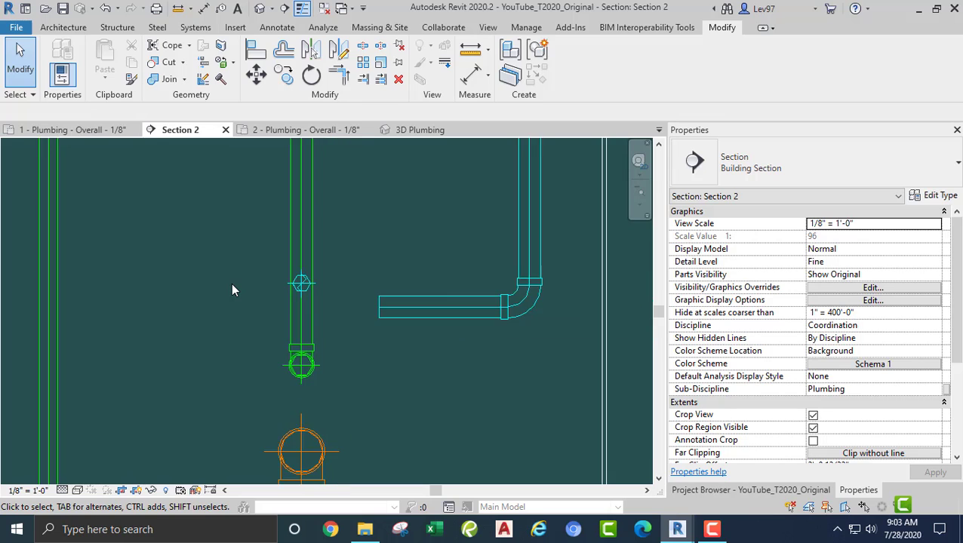
scroll(276, 315, down, 1)
middle_drag(204, 324, 460, 315)
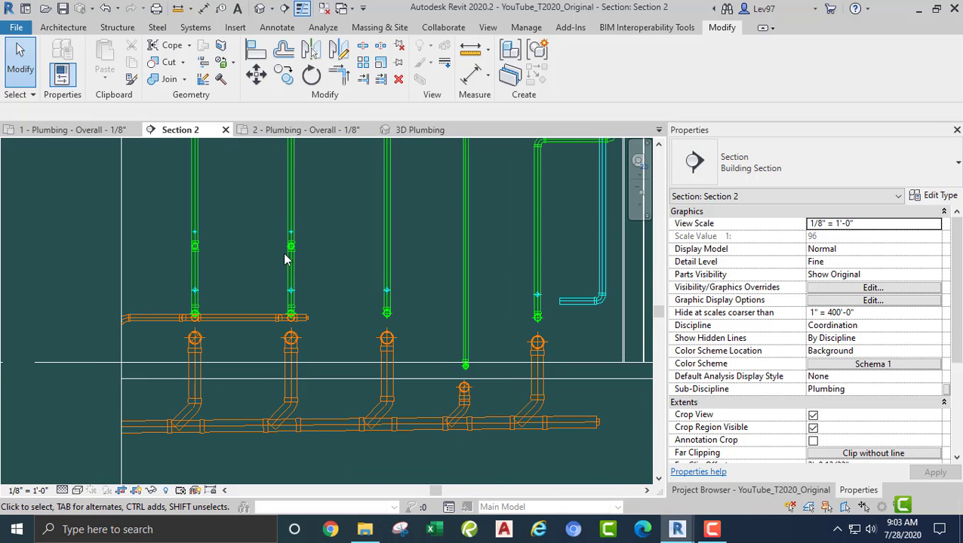
middle_drag(481, 283, 378, 279)
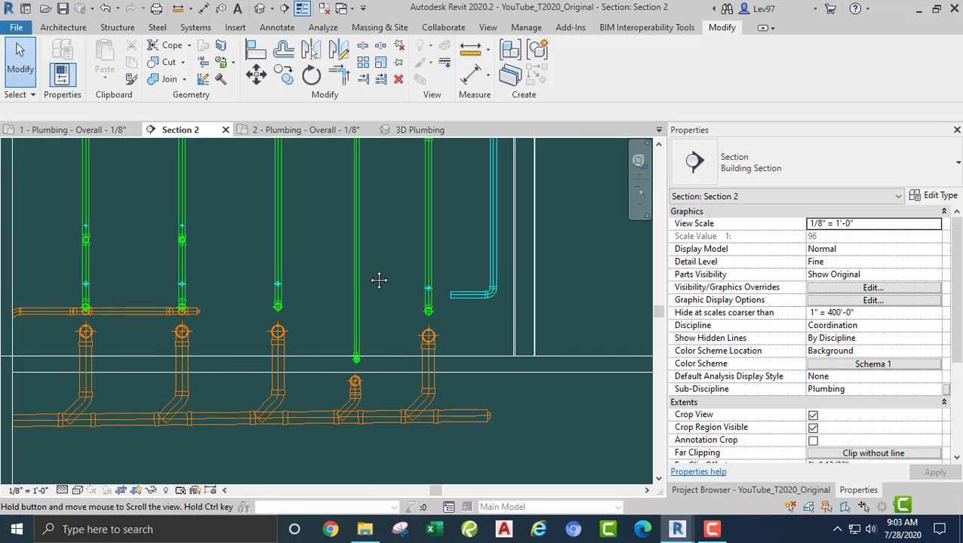
scroll(440, 301, up, 5)
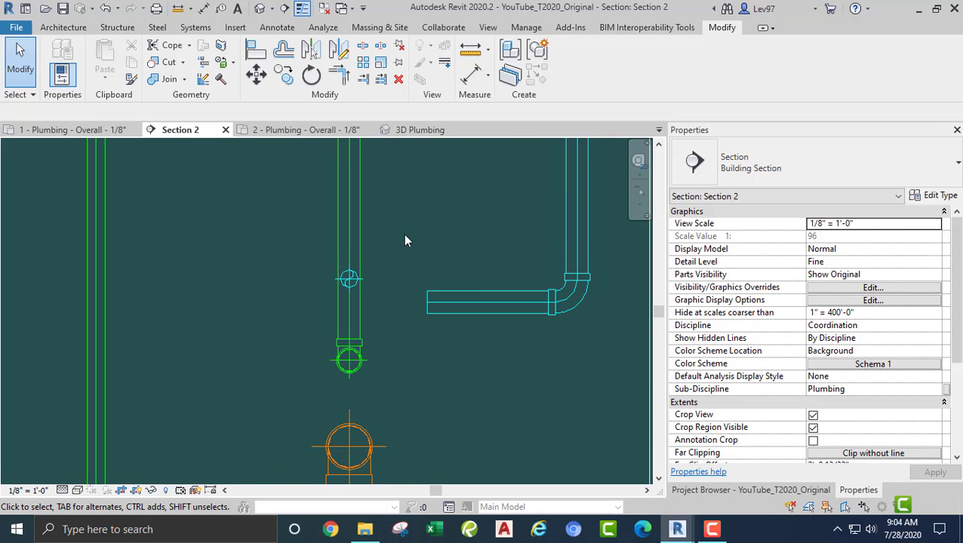
middle_drag(461, 272, 371, 284)
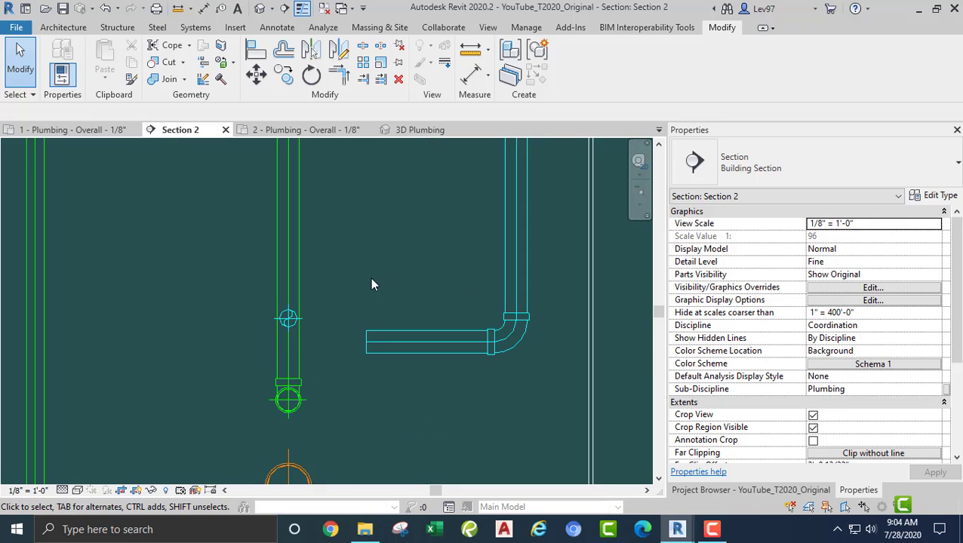
click(255, 53)
scroll(226, 373, up, 4)
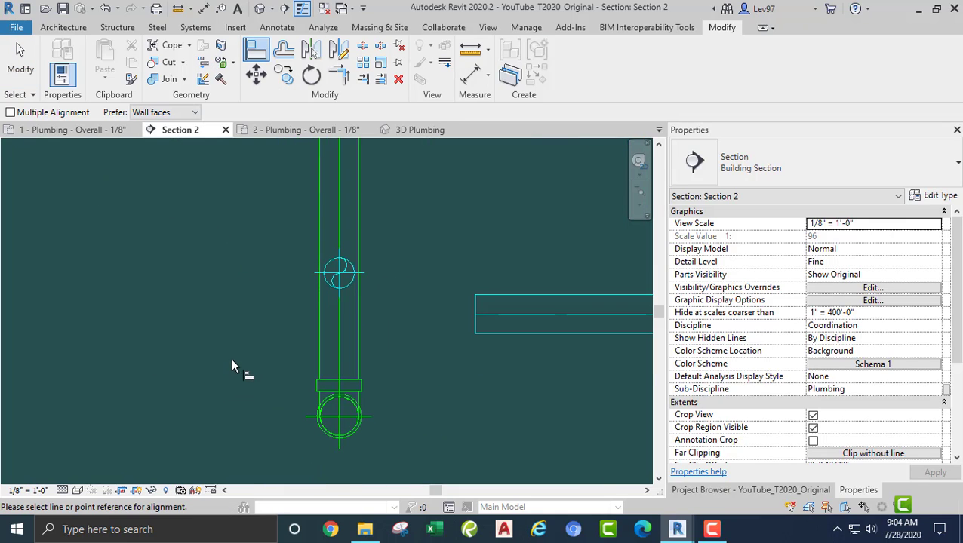
click(330, 285)
click(496, 313)
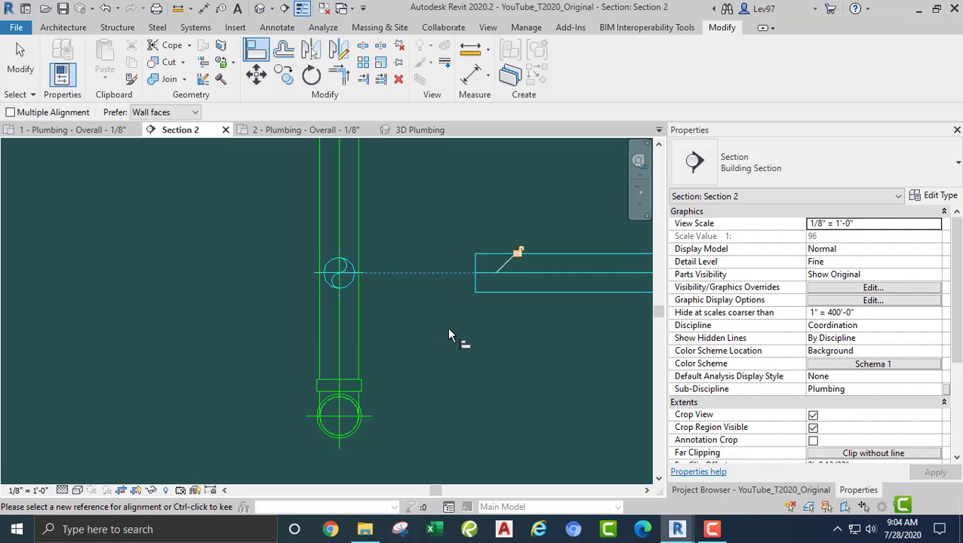
key(Escape)
key(Escape)
Extend the 2" DCW run along the chase in the Level 1 plumbing plan to just past the second water closet.
scroll(447, 332, down, 1)
scroll(444, 329, down, 3)
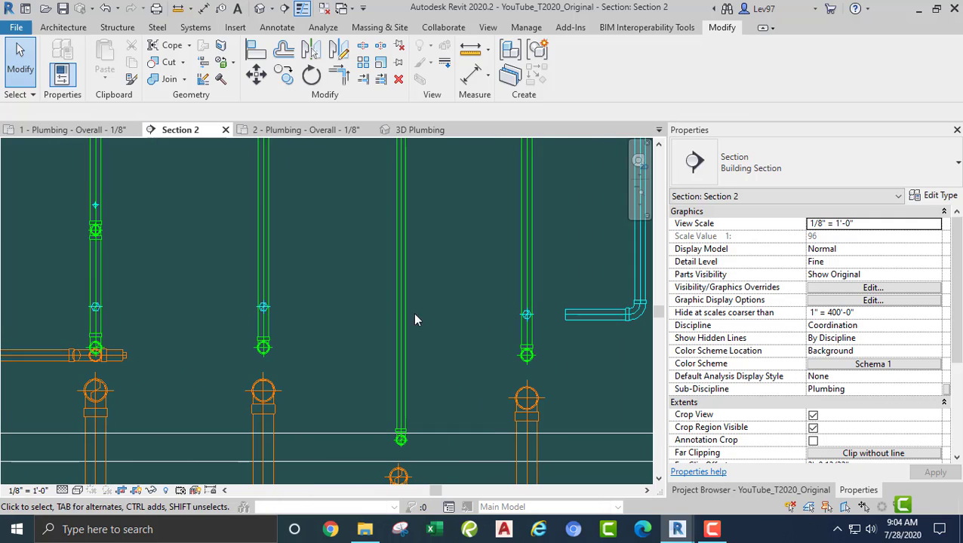
click(76, 130)
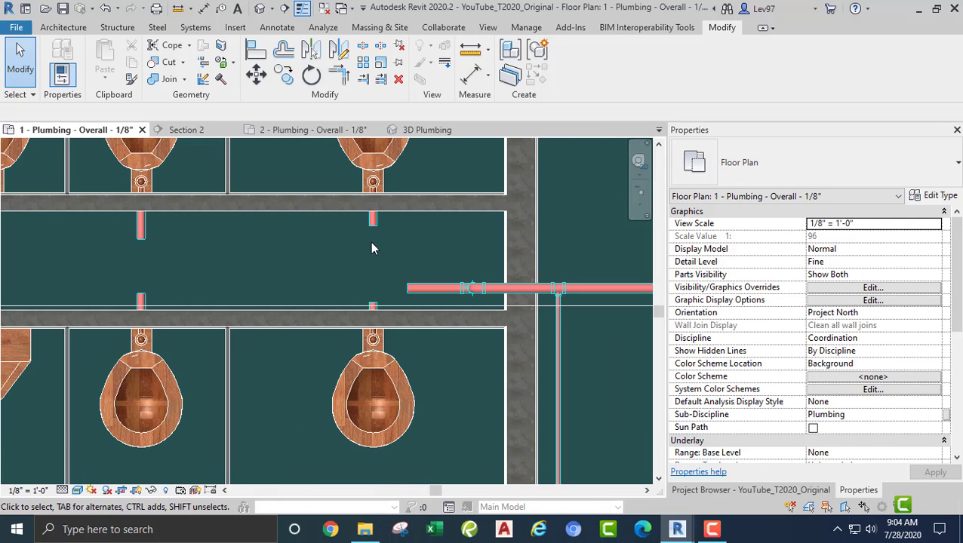
click(415, 288)
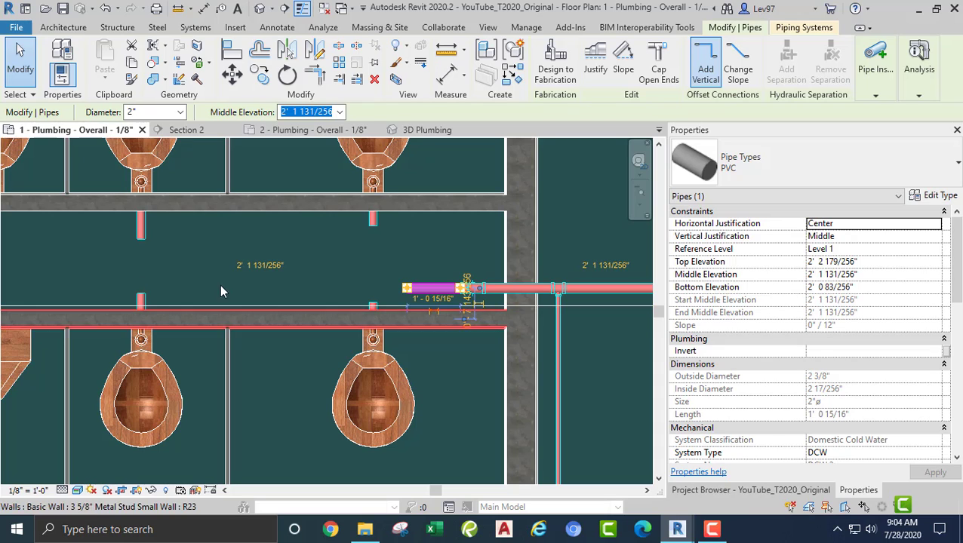
right_click(406, 291)
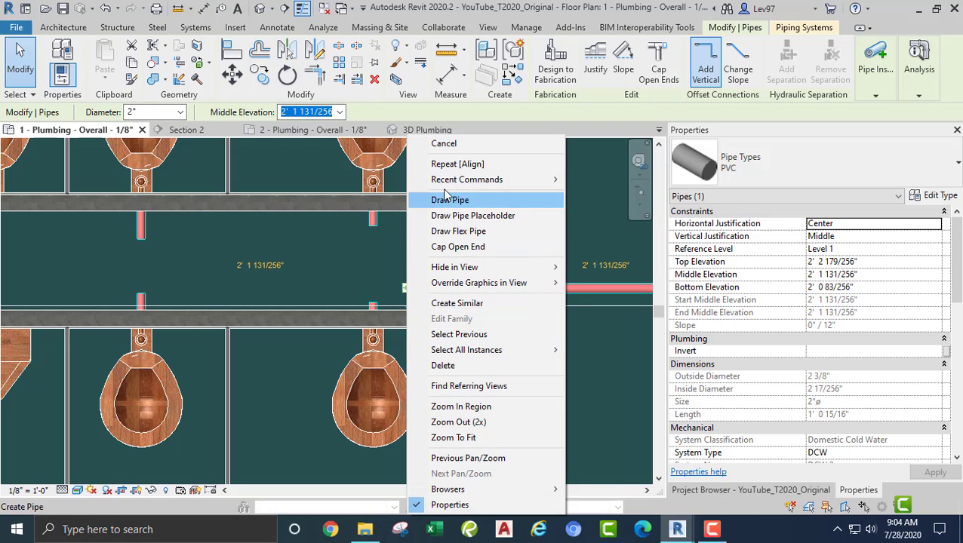
click(449, 201)
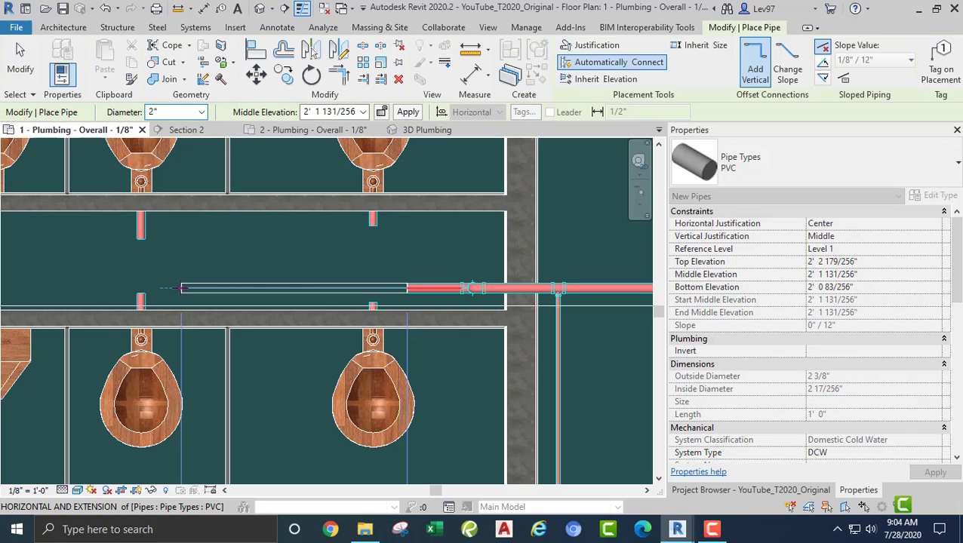
scroll(370, 294, down, 2)
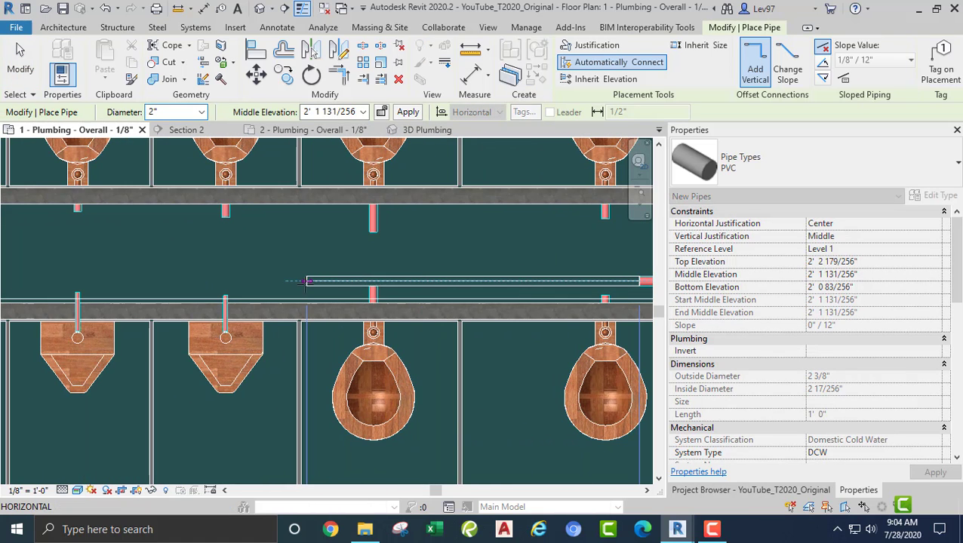
click(307, 282)
key(Escape)
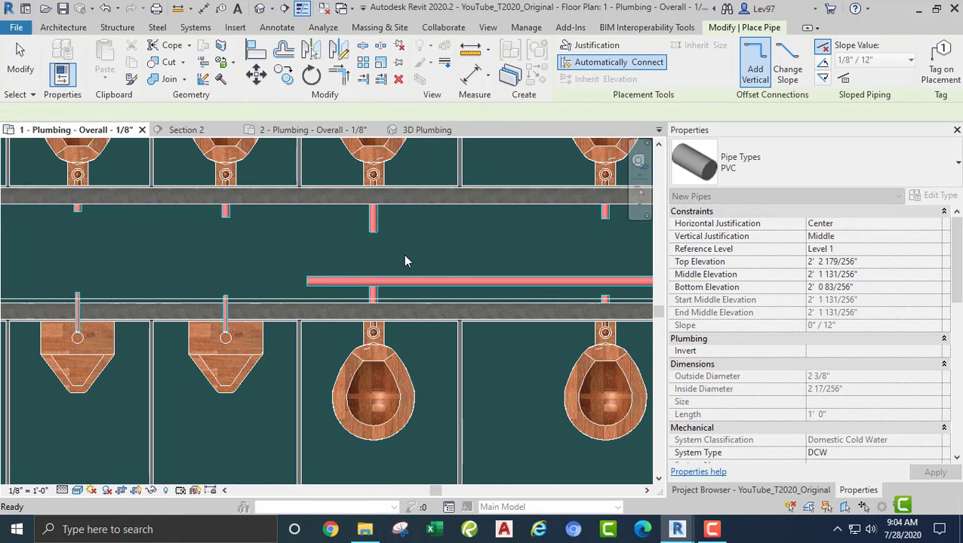
key(Escape)
Try a 2" branch about 1' 1" long from the DCW run toward the chase's upper wall, and undo it.
middle_drag(419, 265, 298, 274)
scroll(298, 274, up, 1)
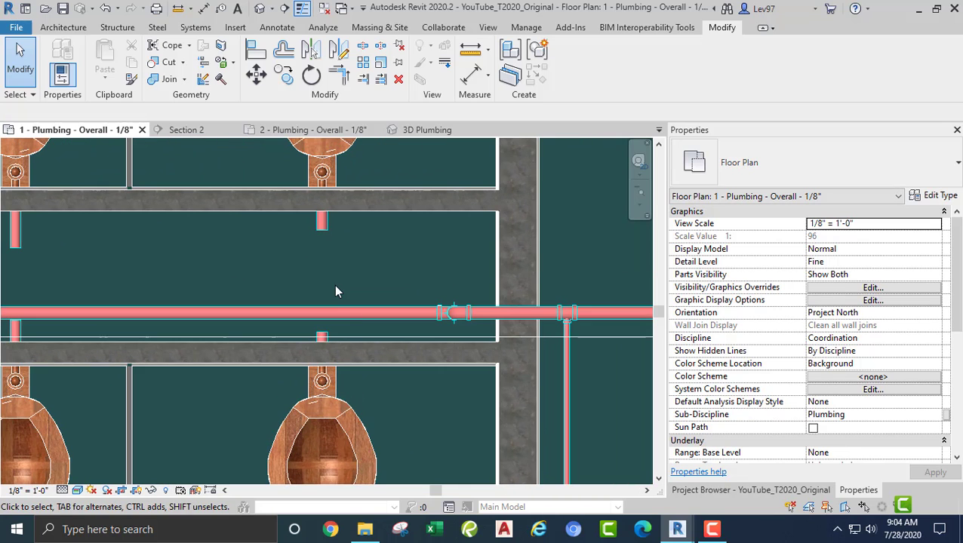
right_click(357, 310)
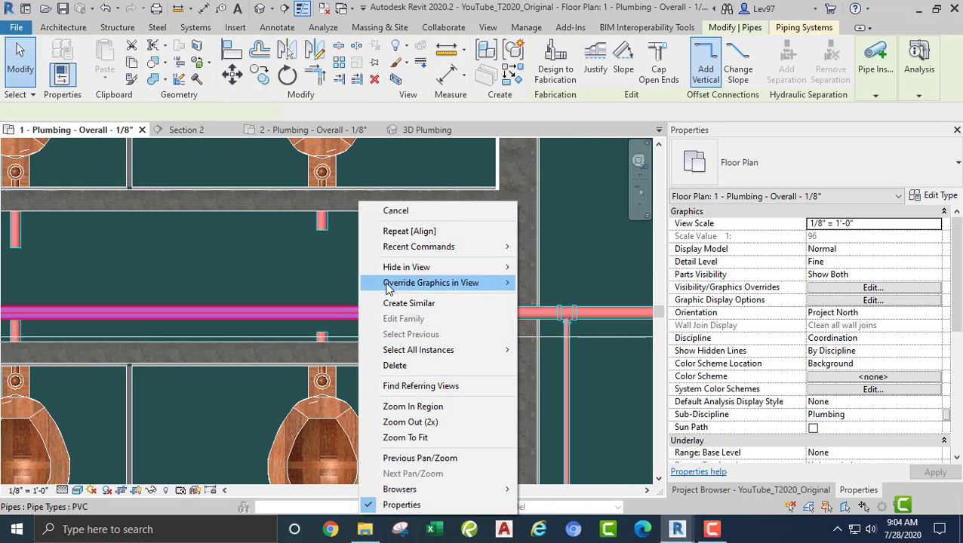
click(401, 304)
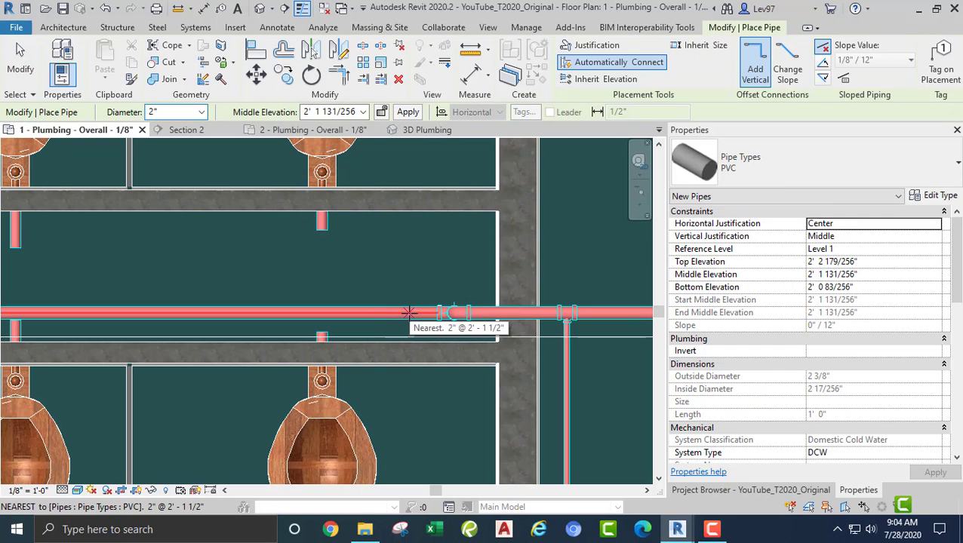
click(408, 312)
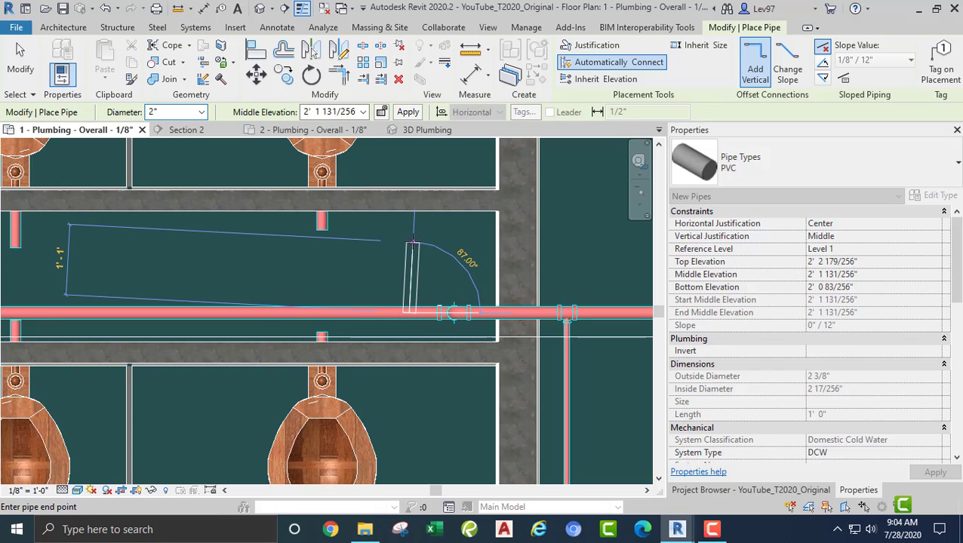
click(409, 242)
key(Escape)
key(Escape)
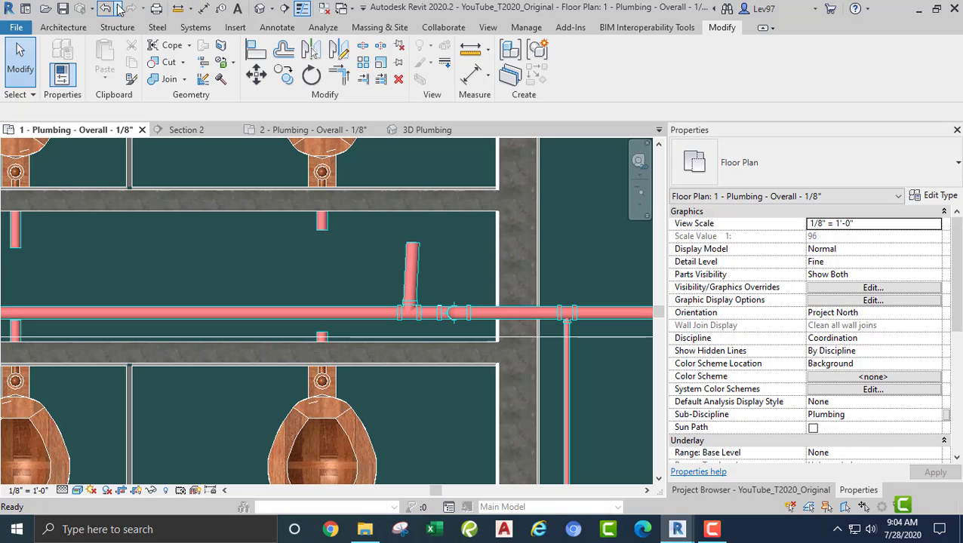
click(106, 8)
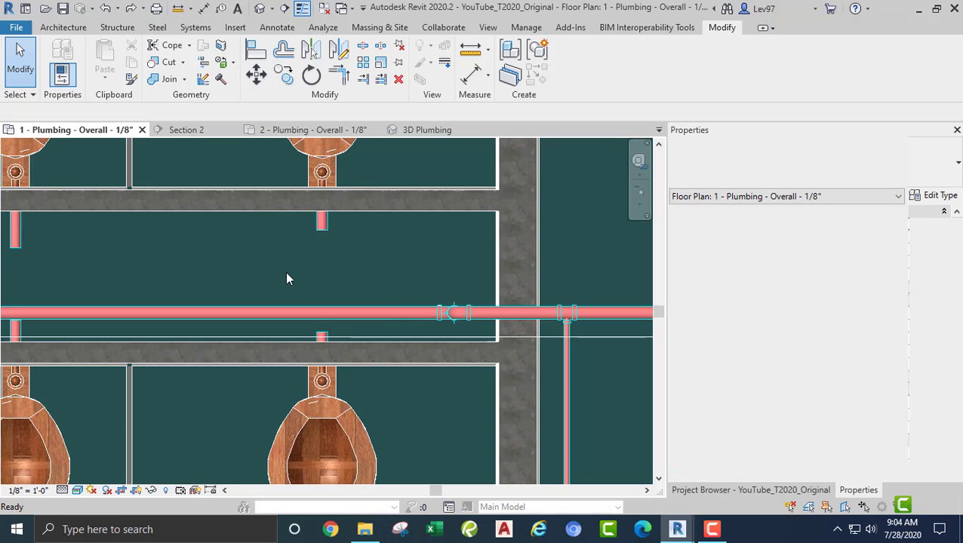
Branch a 2" pipe about 9" perpendicular off the DCW run and turn it parallel to the run, ending before the second water closet.
click(398, 312)
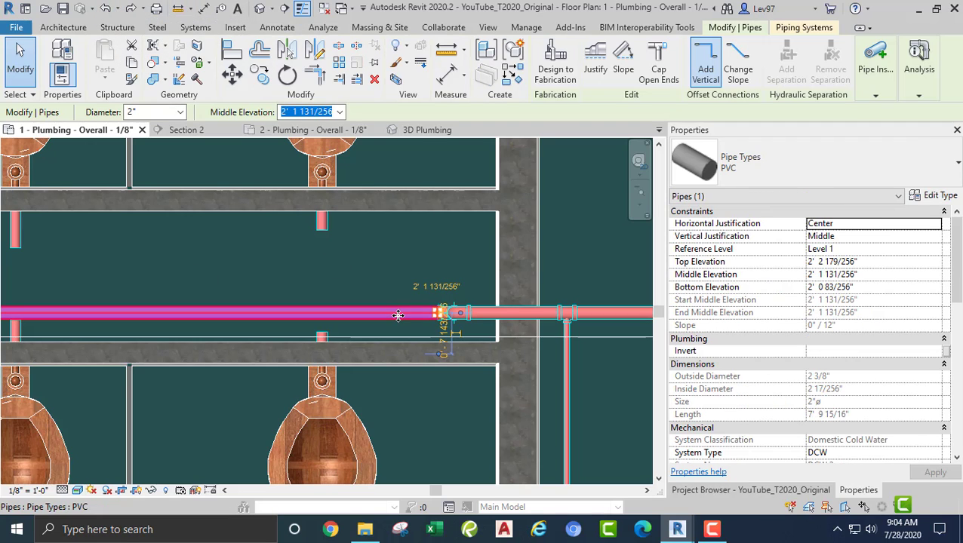
right_click(398, 311)
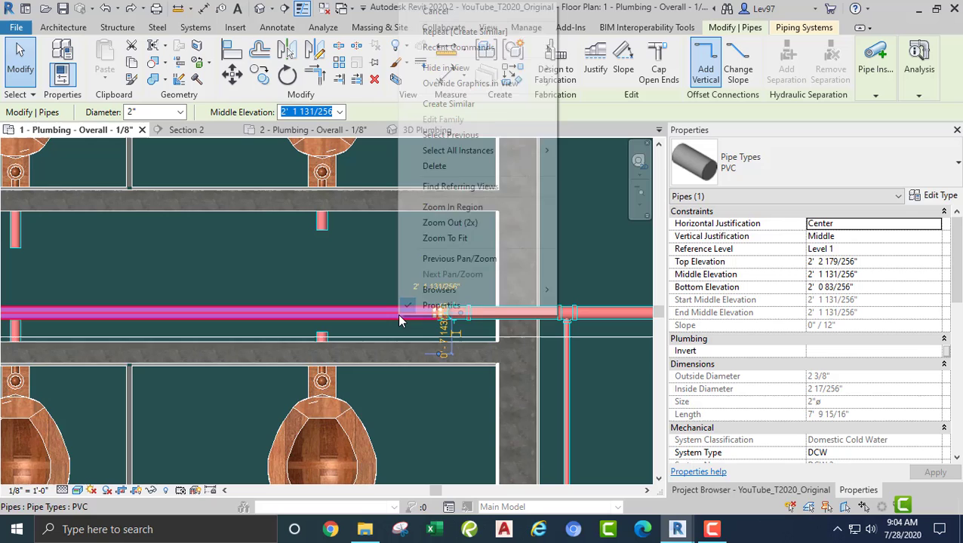
click(441, 106)
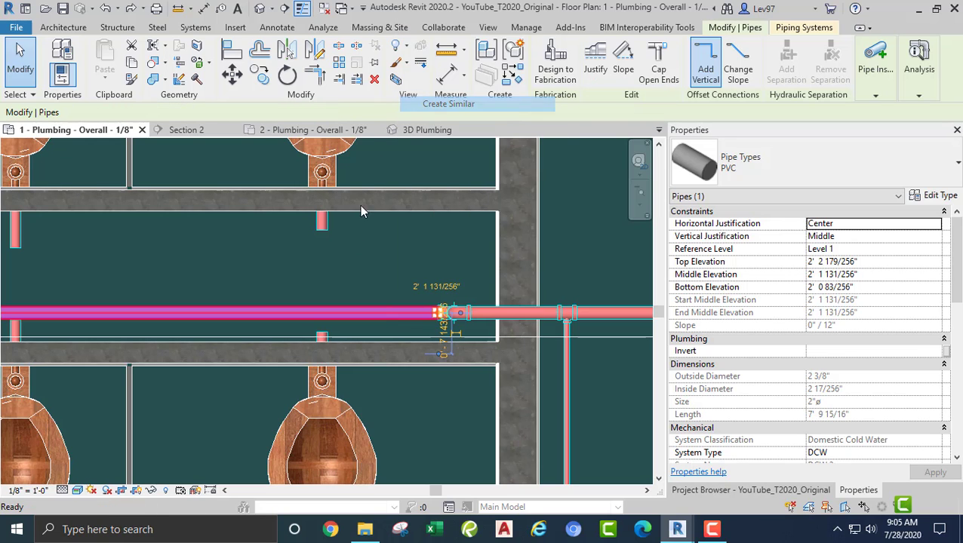
click(399, 312)
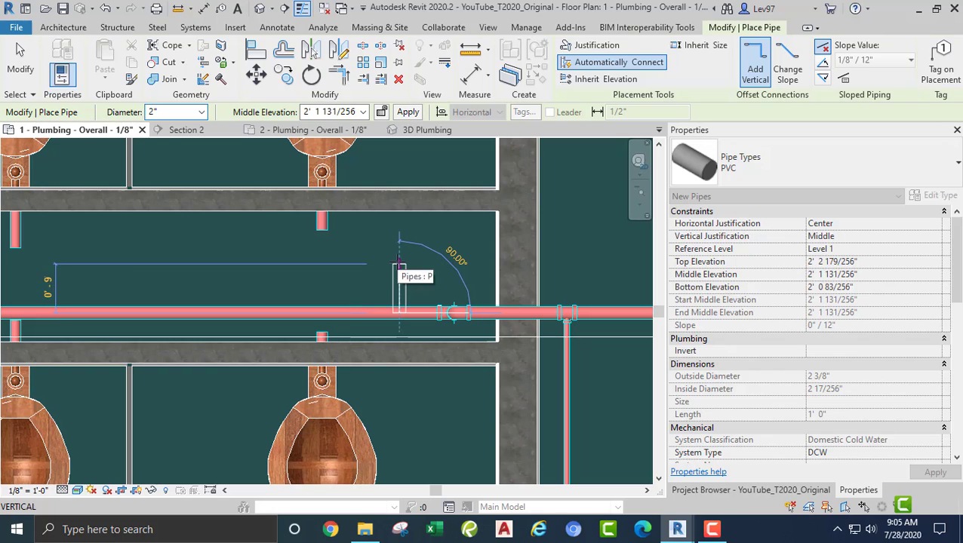
click(58, 265)
key(Escape)
key(Escape)
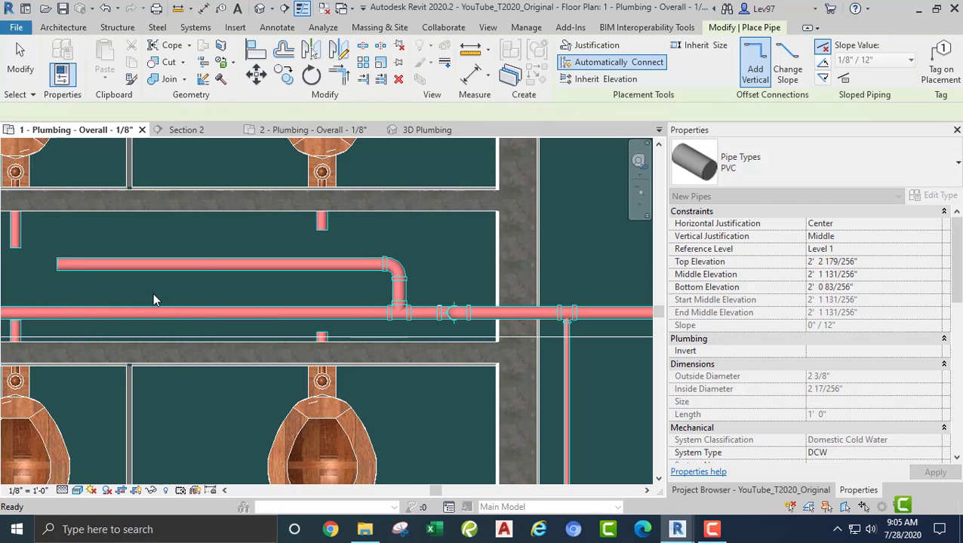
Try to extend the end upper water closet's cold water stub to the new parallel DCW pipe with Trim/Extend Single Element.
middle_drag(424, 262, 474, 285)
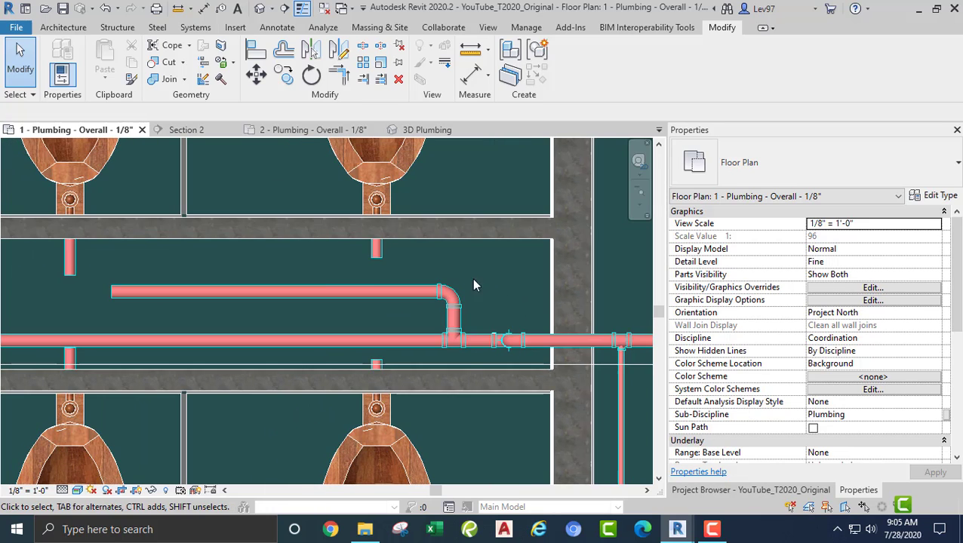
middle_drag(345, 268, 426, 292)
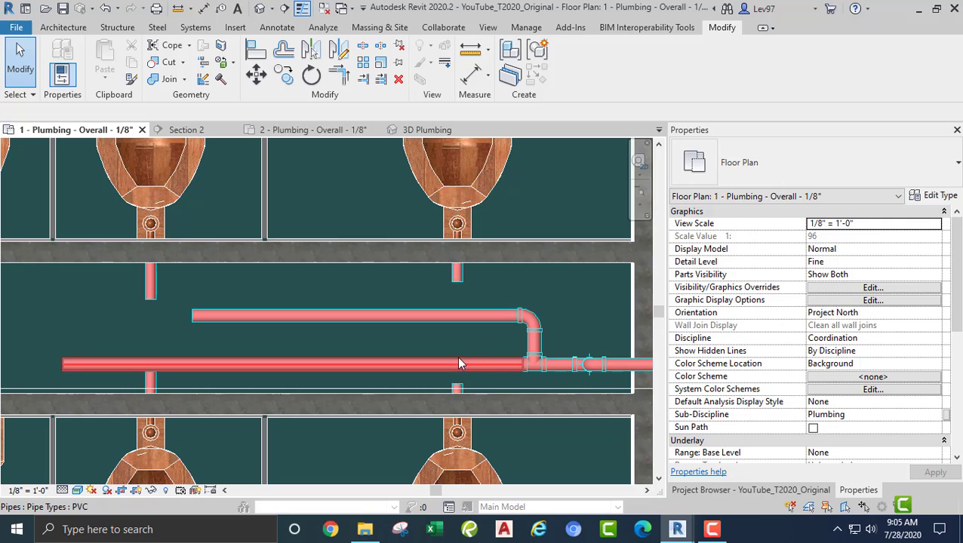
middle_drag(455, 337, 464, 337)
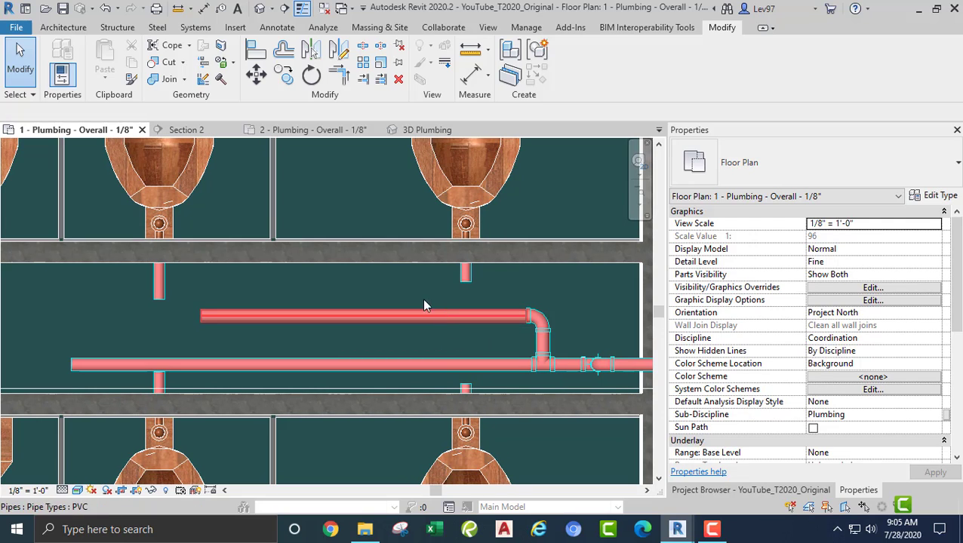
click(363, 80)
click(387, 313)
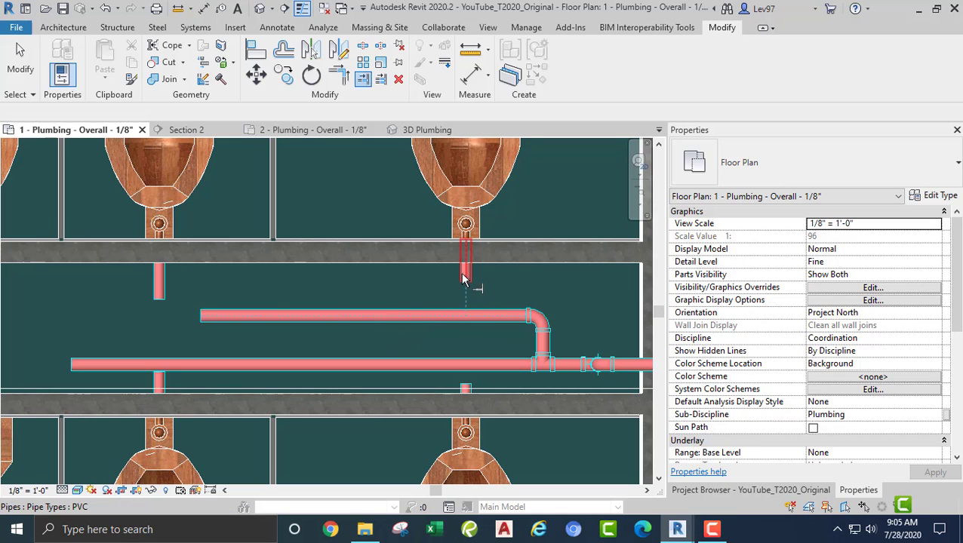
click(464, 278)
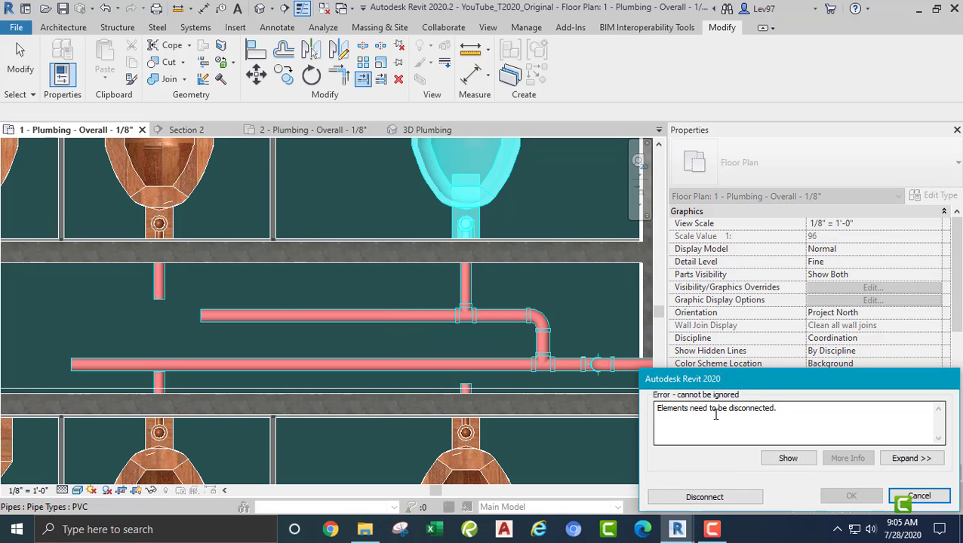
click(924, 501)
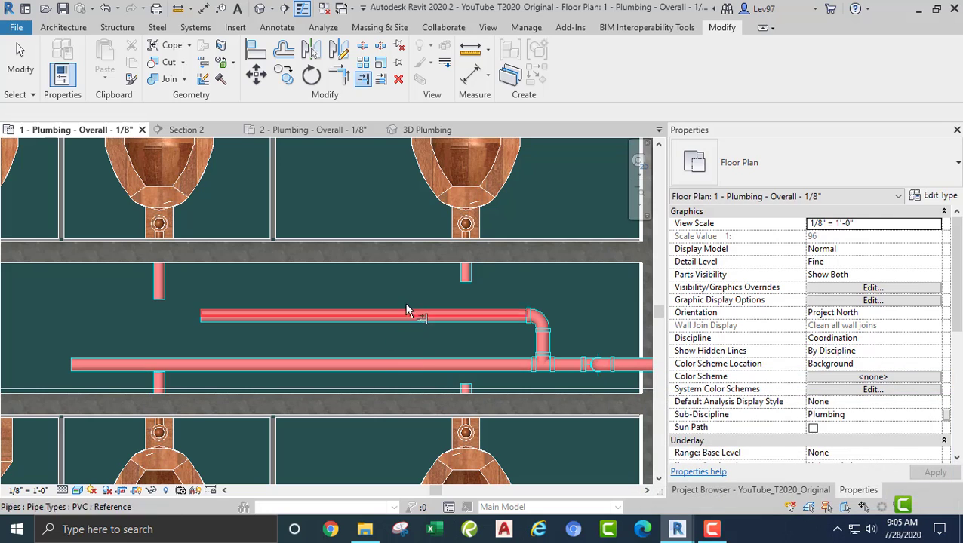
key(Escape)
middle_drag(406, 293, 262, 284)
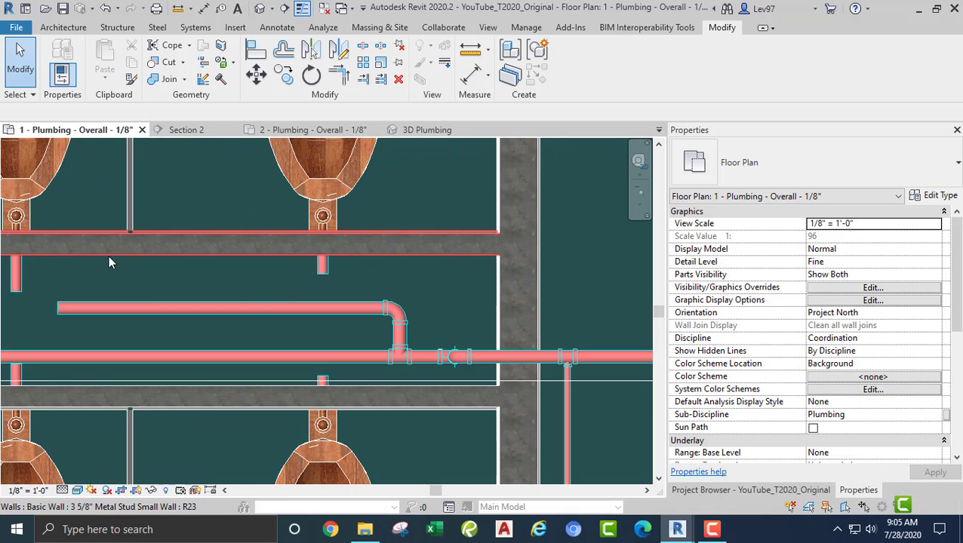
Extend the end lower water closet's cold water stub to the 2" DCW run with Trim/Extend Single Element.
scroll(191, 269, down, 2)
scroll(227, 272, up, 5)
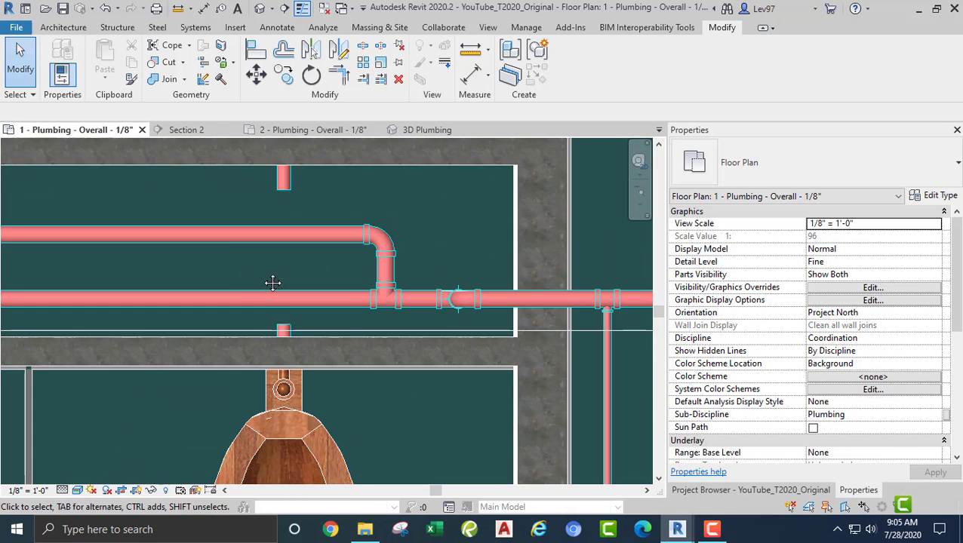
scroll(335, 283, down, 2)
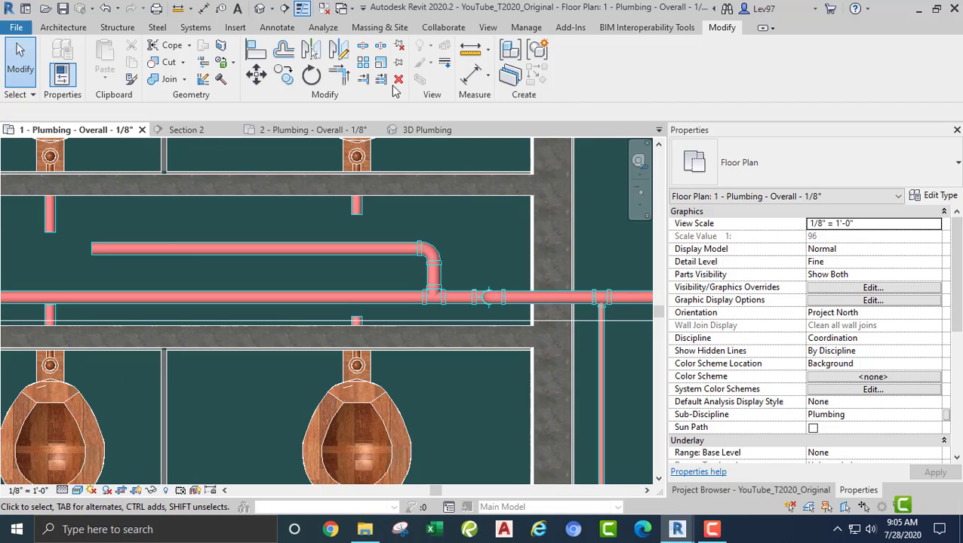
click(363, 79)
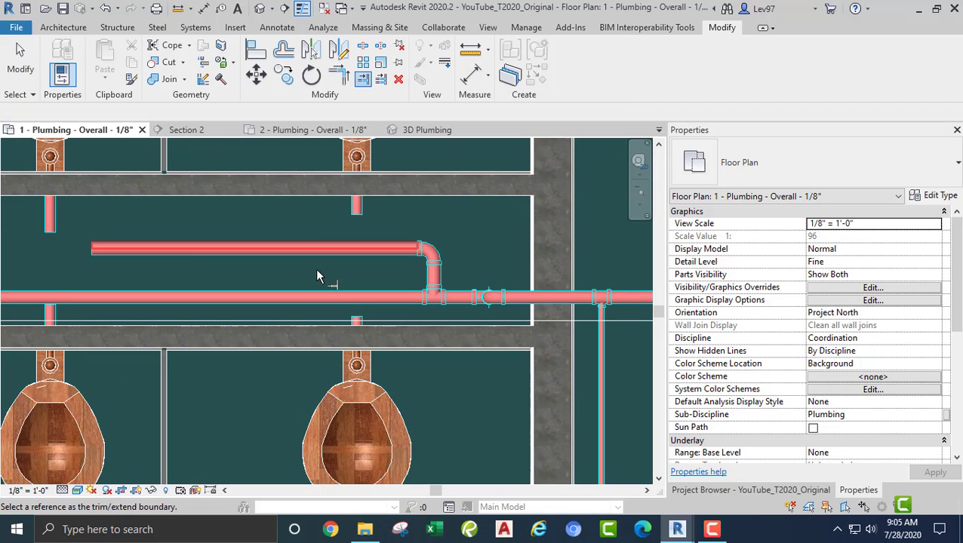
click(340, 294)
click(360, 322)
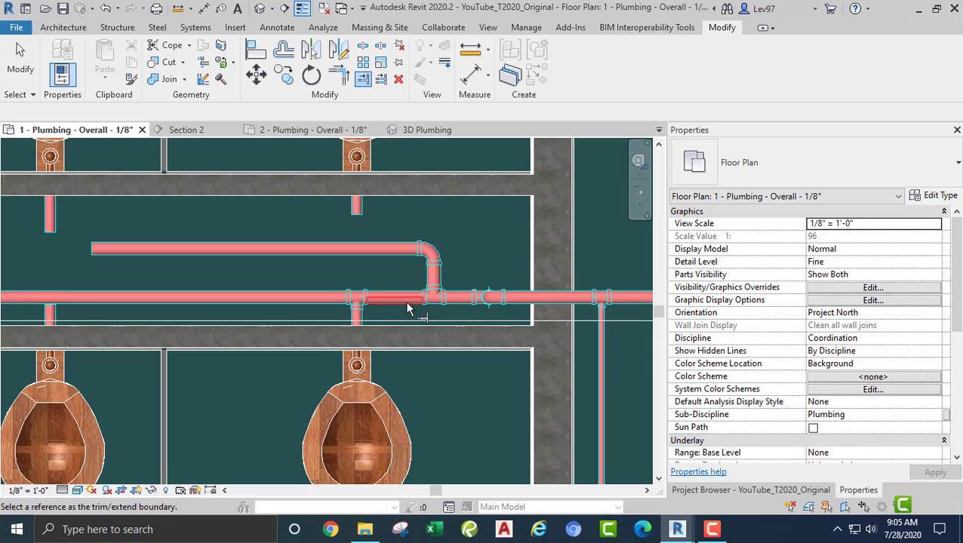
key(Escape)
Try to extend the second lower water closet's cold water stub to the 2" DCW run with Trim/Extend Single Element.
middle_drag(335, 252, 578, 274)
scroll(320, 314, down, 2)
scroll(445, 277, up, 2)
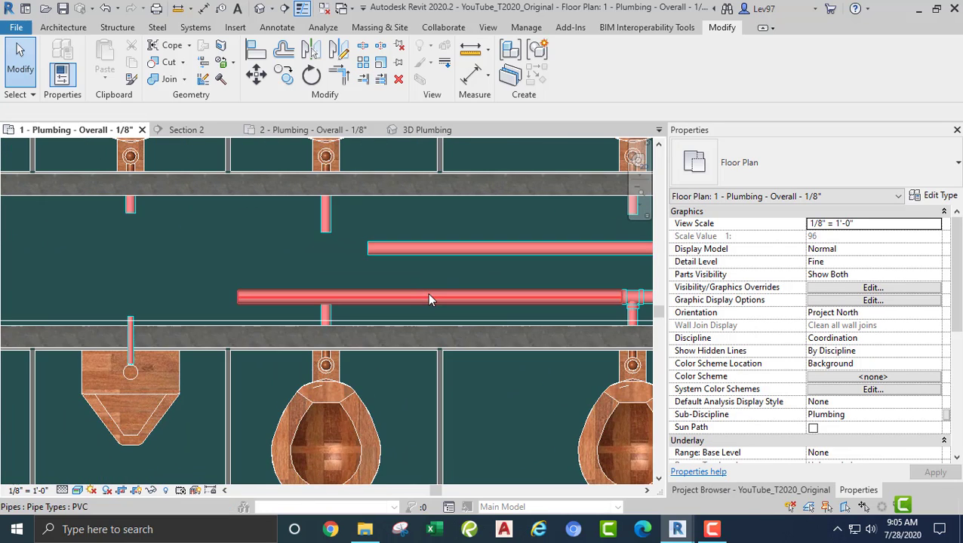
click(408, 293)
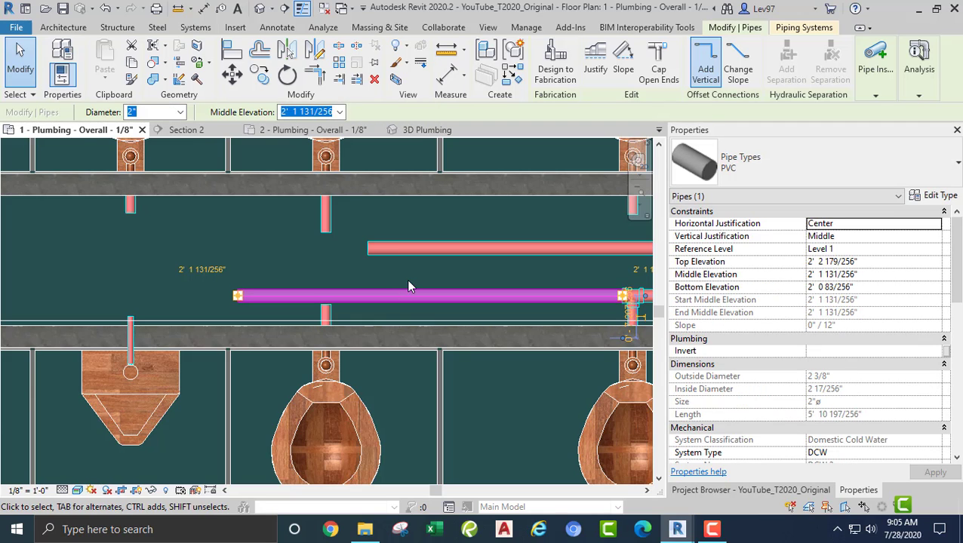
scroll(406, 277, down, 1)
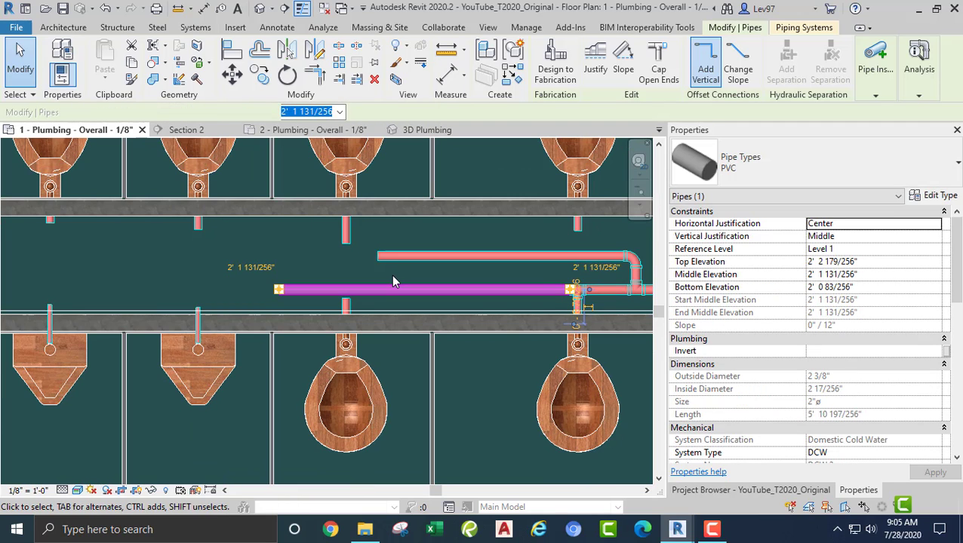
click(346, 261)
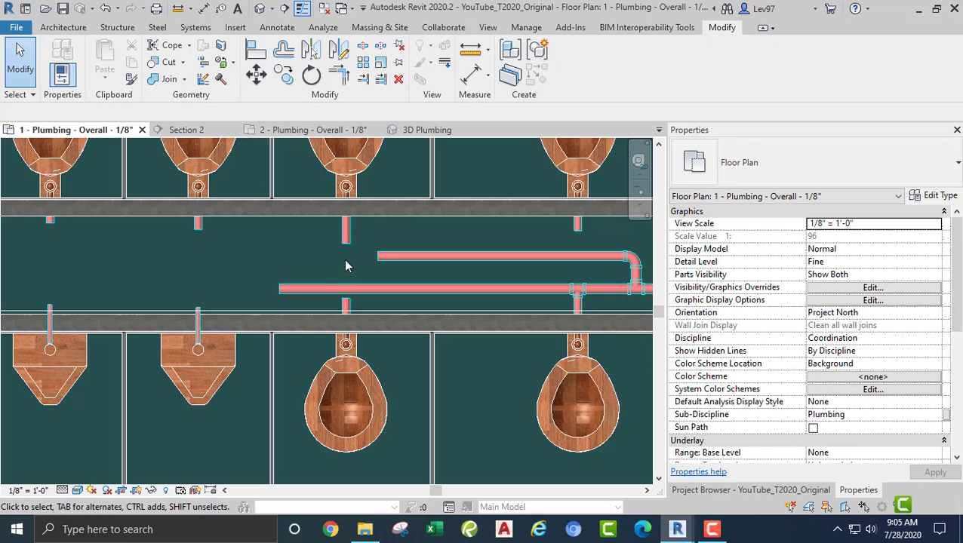
middle_drag(339, 266, 377, 262)
scroll(377, 258, up, 1)
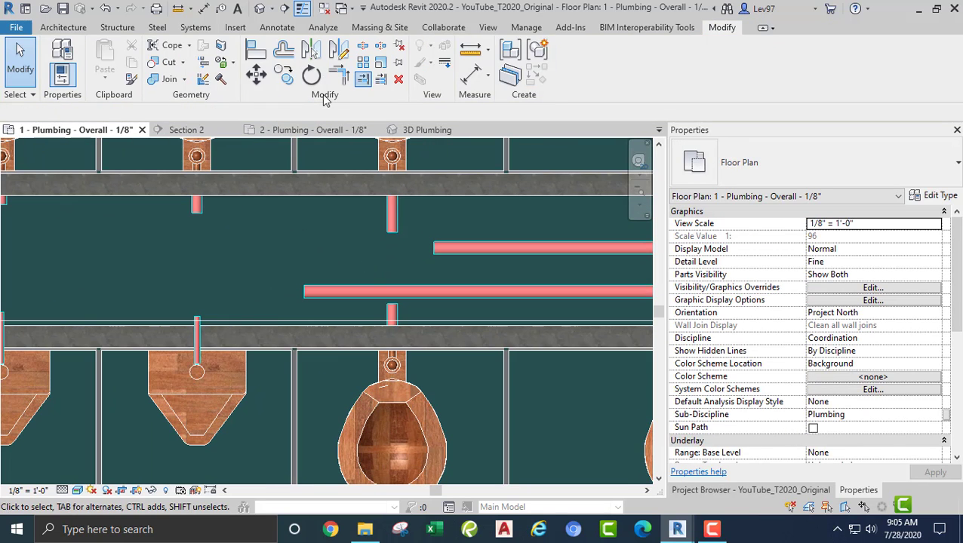
click(358, 287)
click(391, 313)
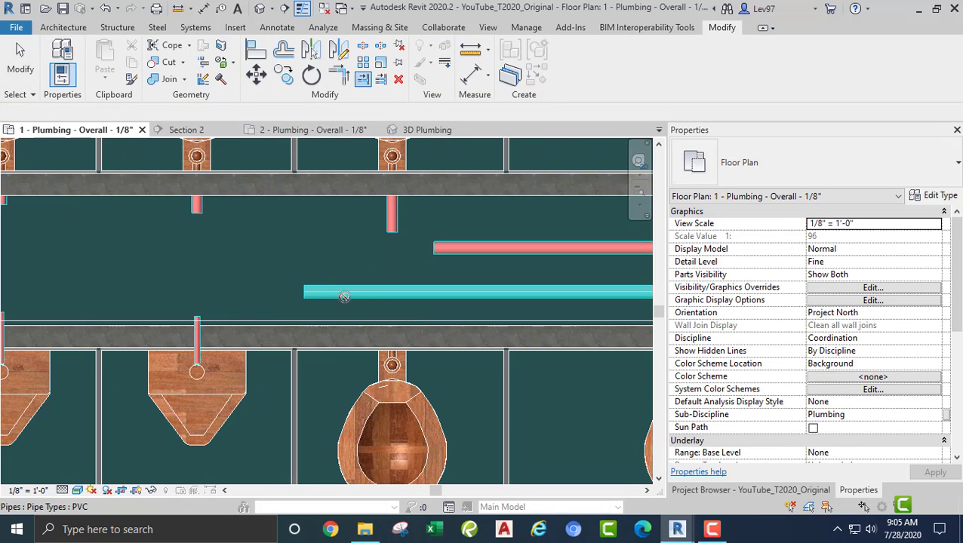
click(344, 297)
click(919, 498)
key(Escape)
Nudge the 2" DCW run slightly toward the parallel pipe, away from the lower water closet stubs.
middle_drag(335, 258, 228, 255)
click(338, 286)
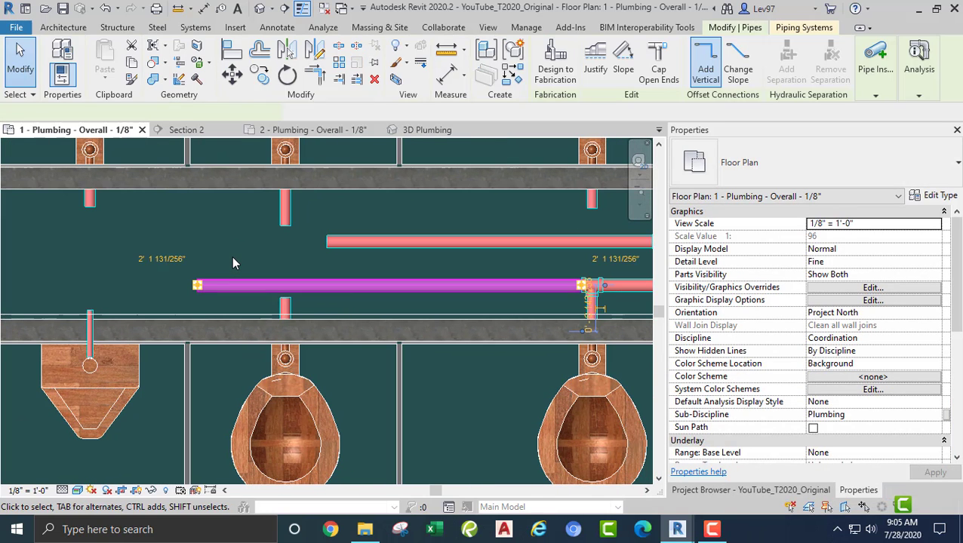
middle_drag(232, 260, 97, 253)
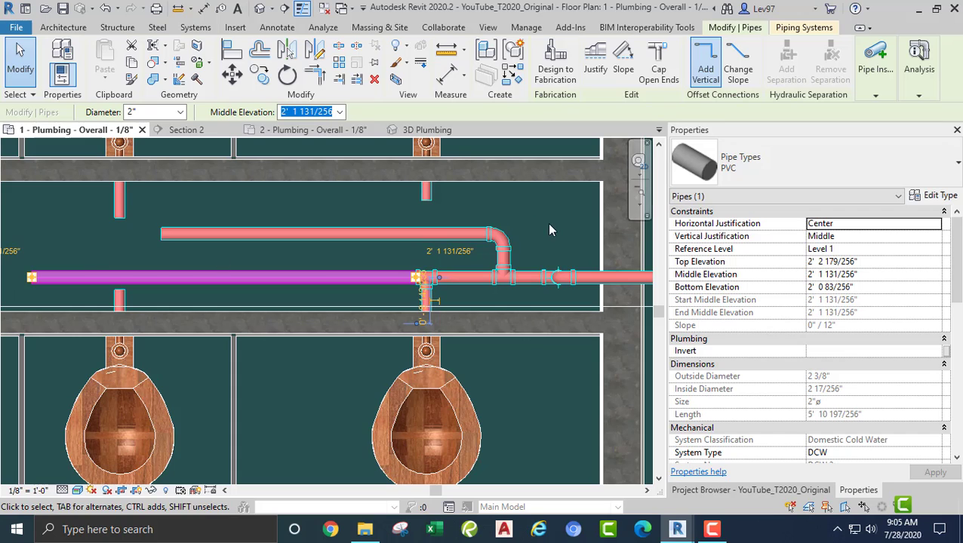
middle_drag(547, 225, 443, 236)
scroll(327, 236, down, 2)
scroll(338, 231, down, 1)
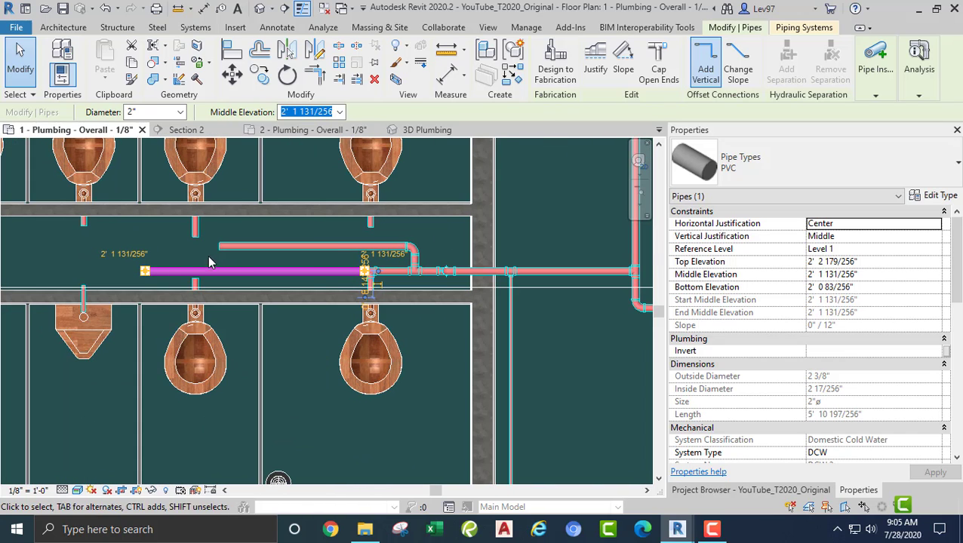
middle_drag(286, 270, 385, 261)
scroll(285, 255, up, 1)
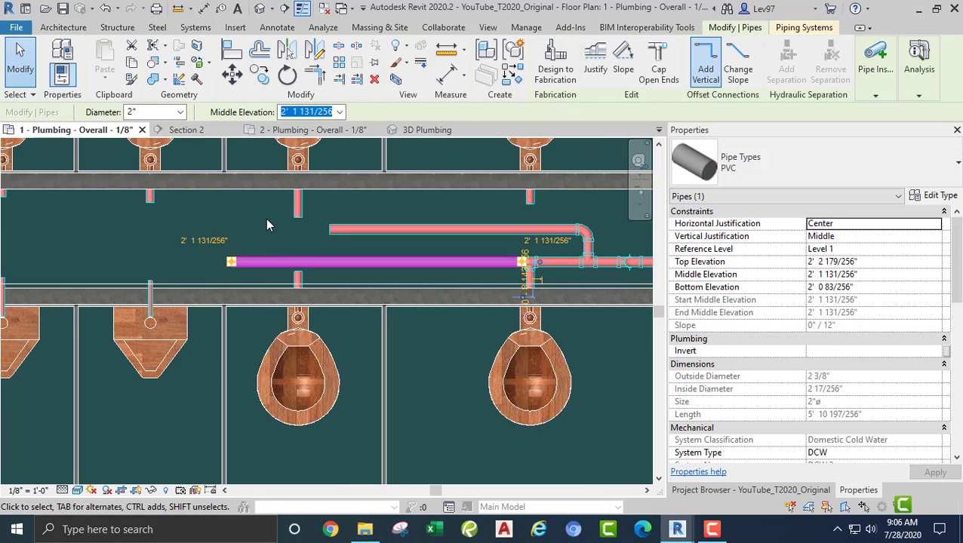
key(Tab)
key(Up)
key(Up)
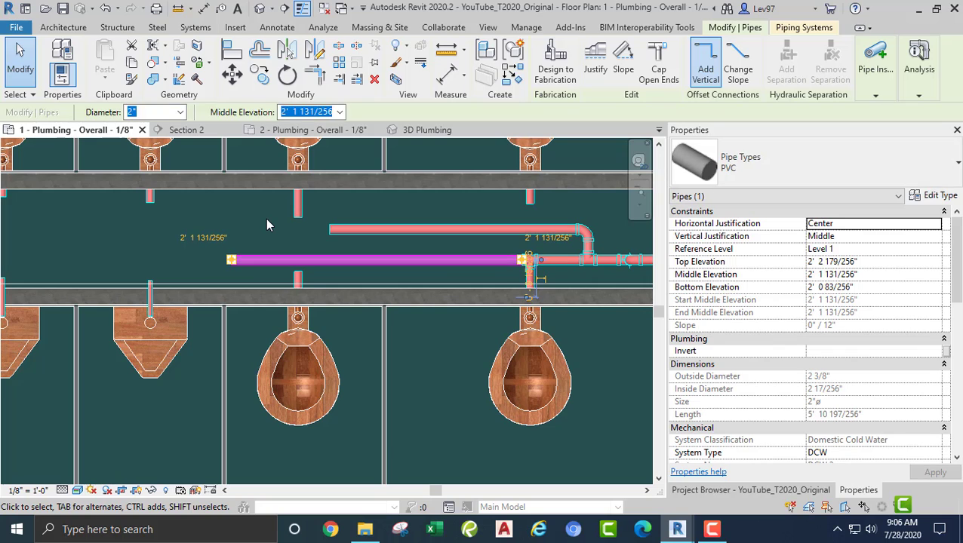
key(Up)
key(Up)
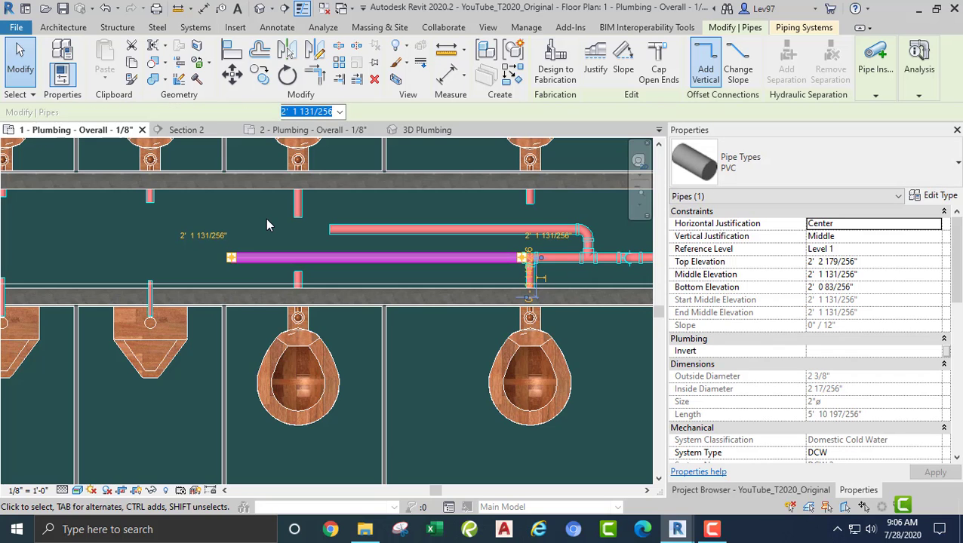
click(264, 240)
middle_drag(273, 230, 256, 222)
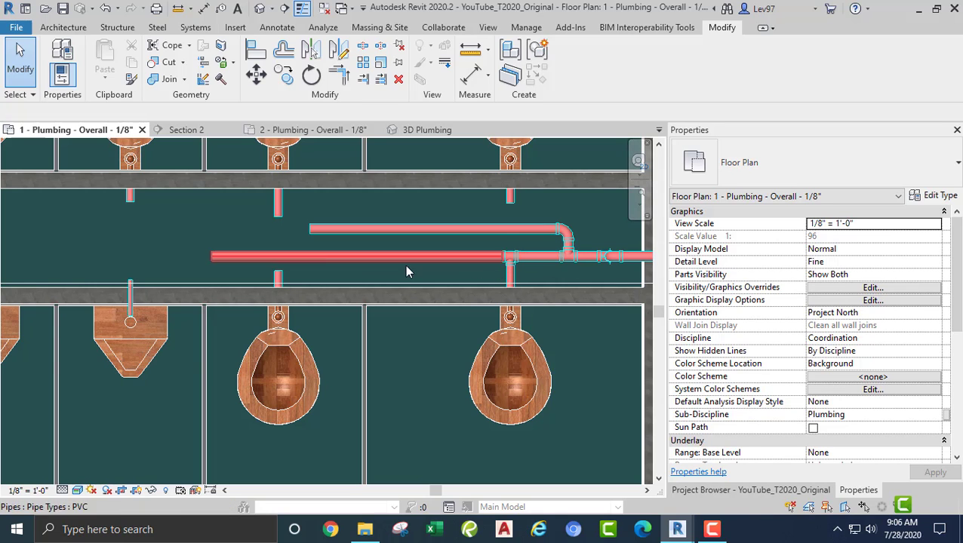
Try again to extend the second lower water closet's stub to the nudged DCW run.
middle_drag(273, 263, 333, 282)
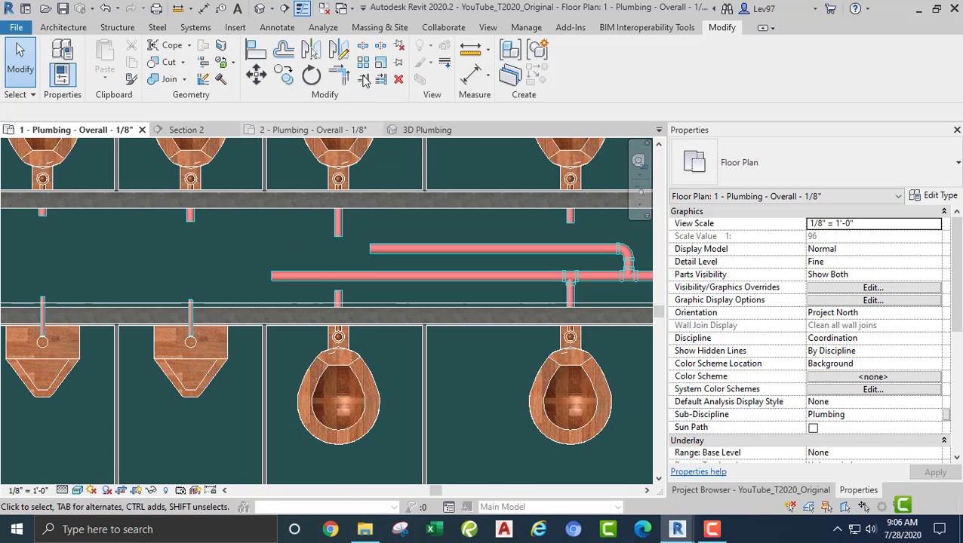
click(363, 79)
scroll(320, 281, up, 4)
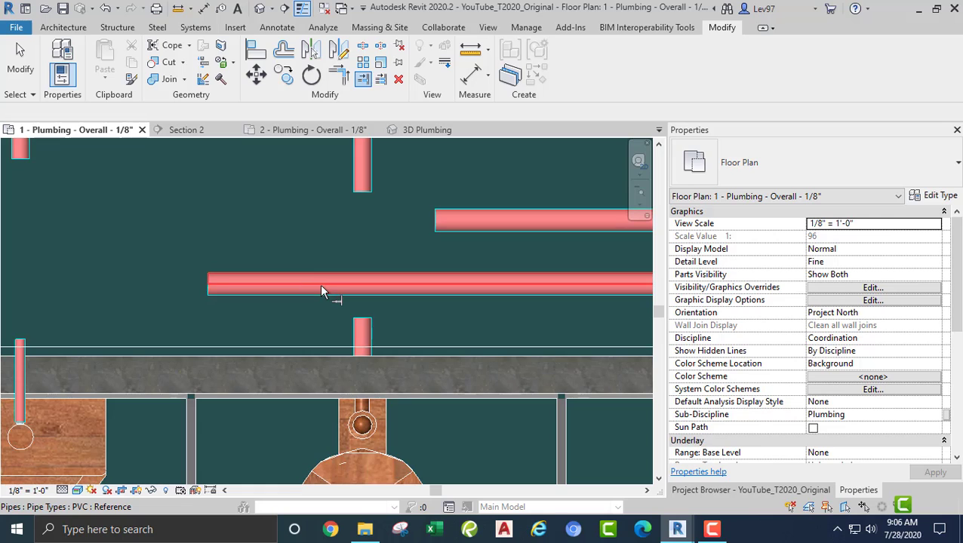
click(320, 283)
click(362, 332)
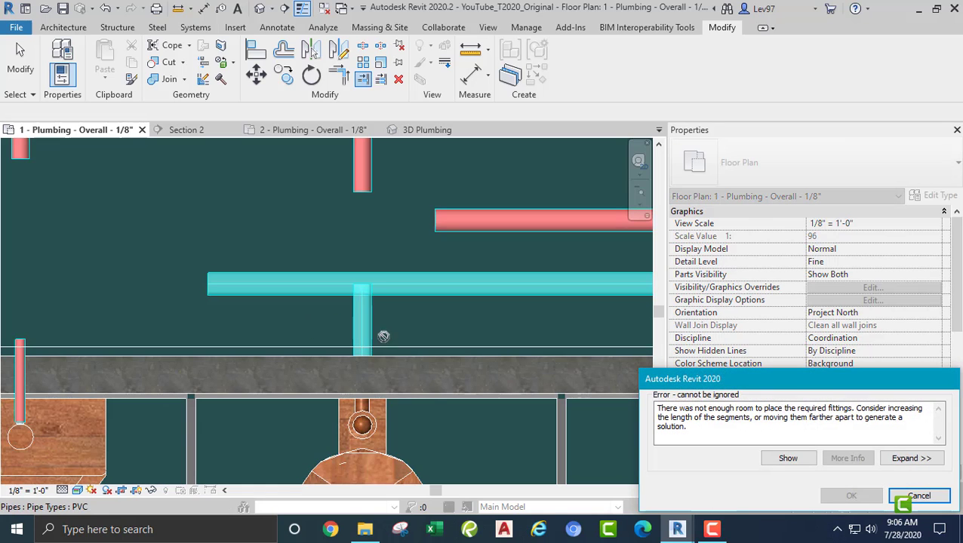
click(918, 496)
key(Escape)
Rotate the Section 2 line 90° counterclockwise about a point just outside the chase's end wall so it runs perpendicular to the chase.
scroll(321, 246, down, 2)
scroll(188, 273, up, 1)
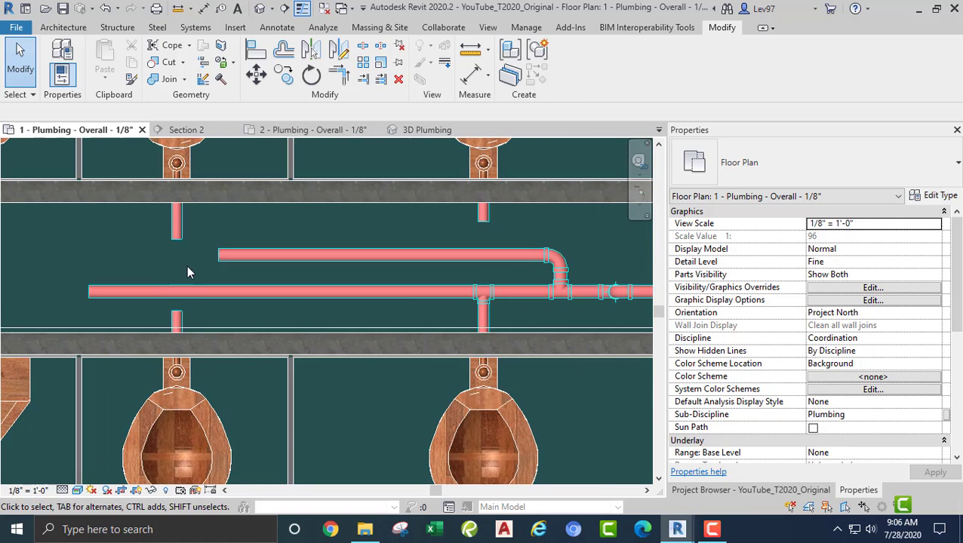
scroll(189, 273, down, 5)
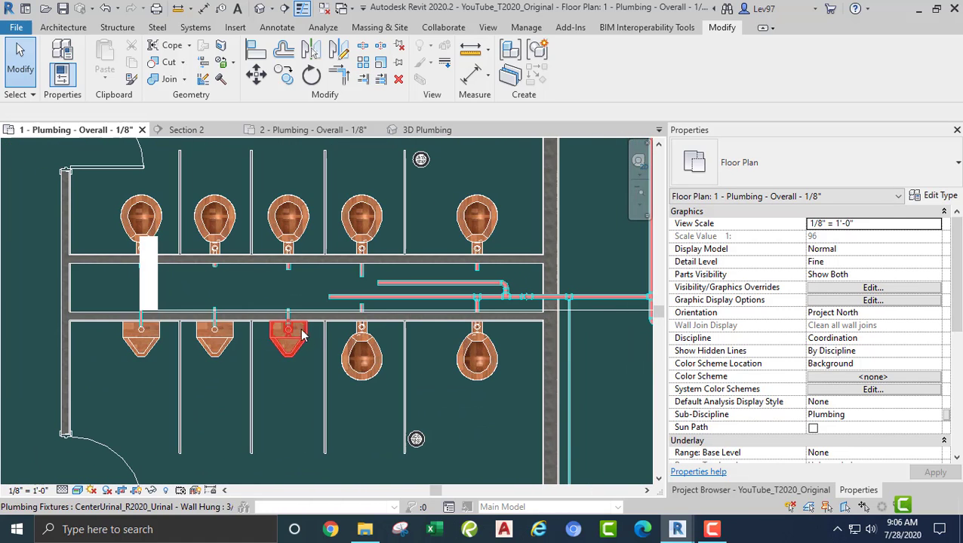
middle_drag(622, 315, 433, 319)
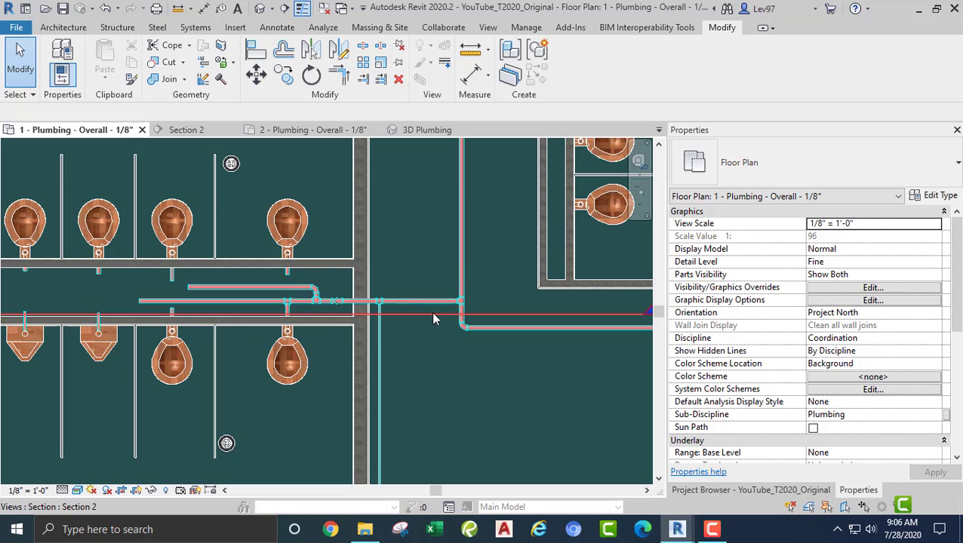
click(434, 317)
click(312, 76)
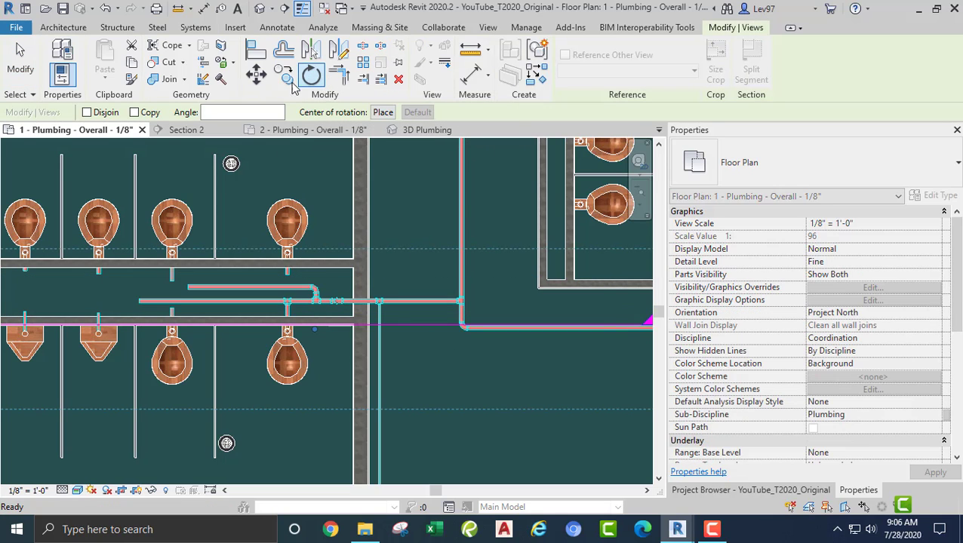
click(385, 112)
click(426, 324)
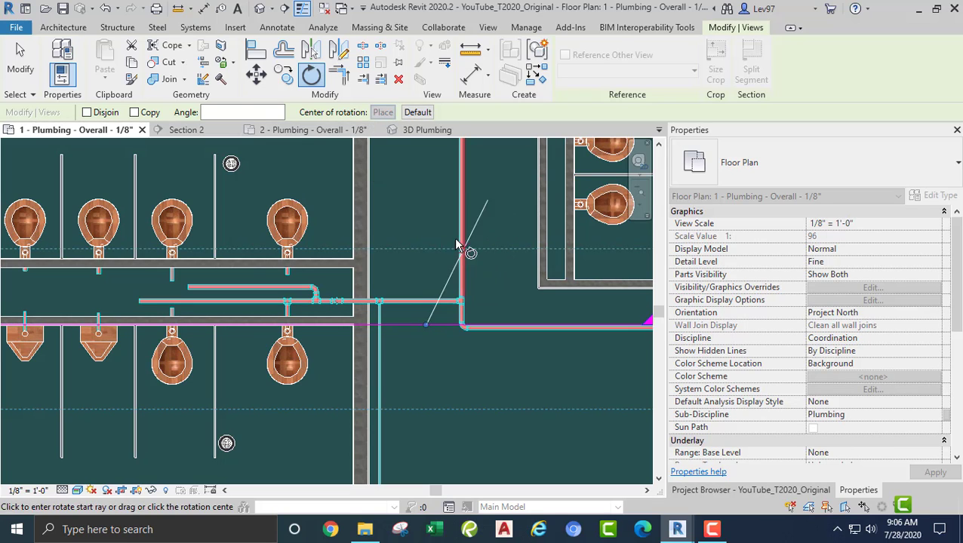
click(429, 220)
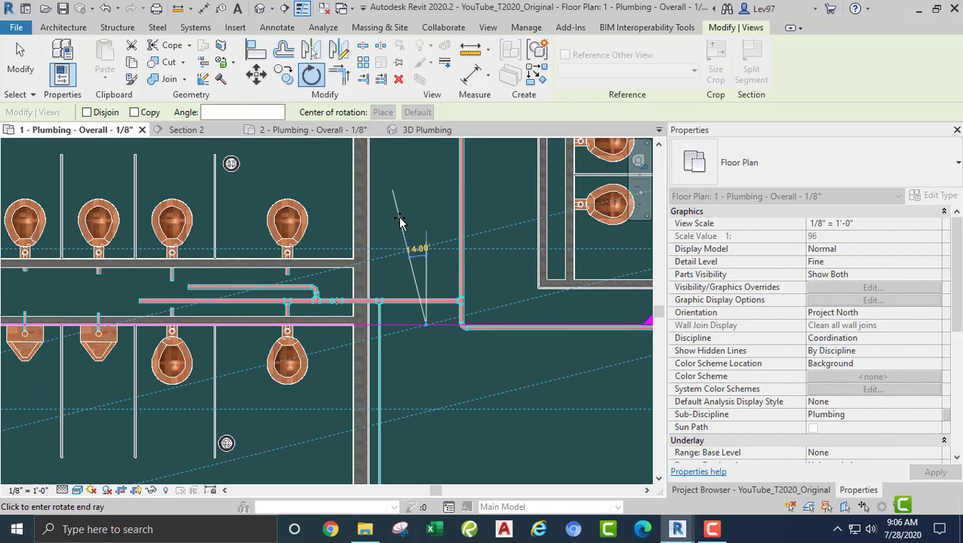
text(14)
key(Return)
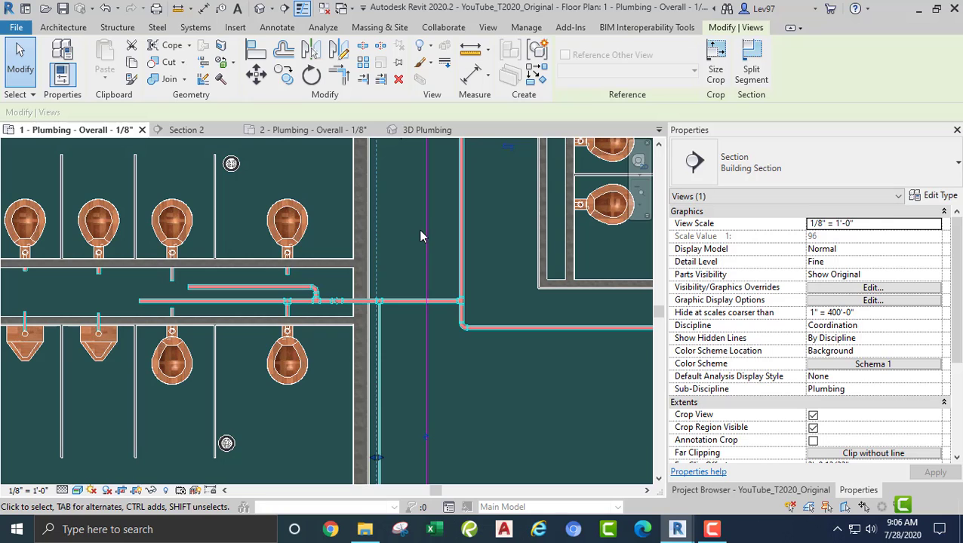
Move the section line between the second and end water closets and examine the stub and DCW pipe heights in Section 2.
drag(426, 241, 197, 223)
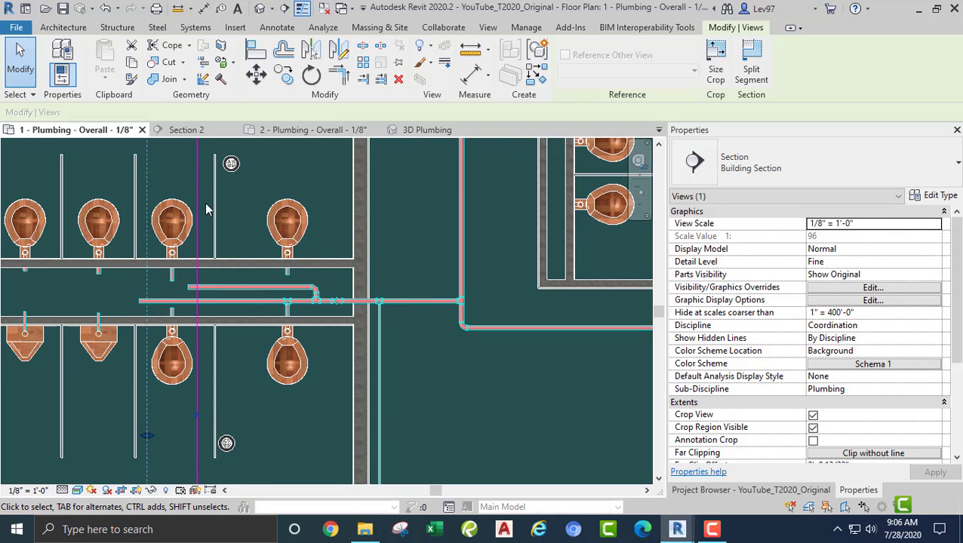
click(191, 131)
scroll(229, 351, down, 6)
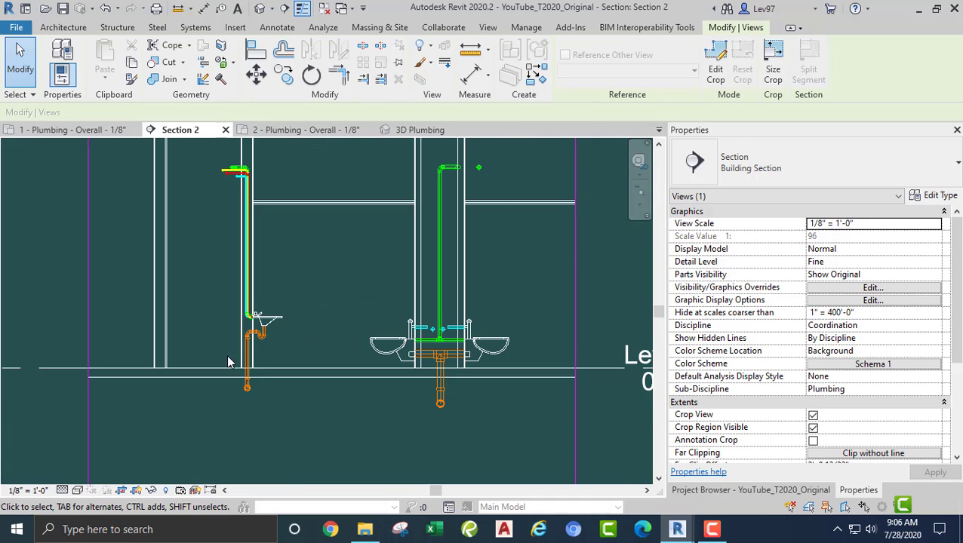
scroll(316, 334, up, 8)
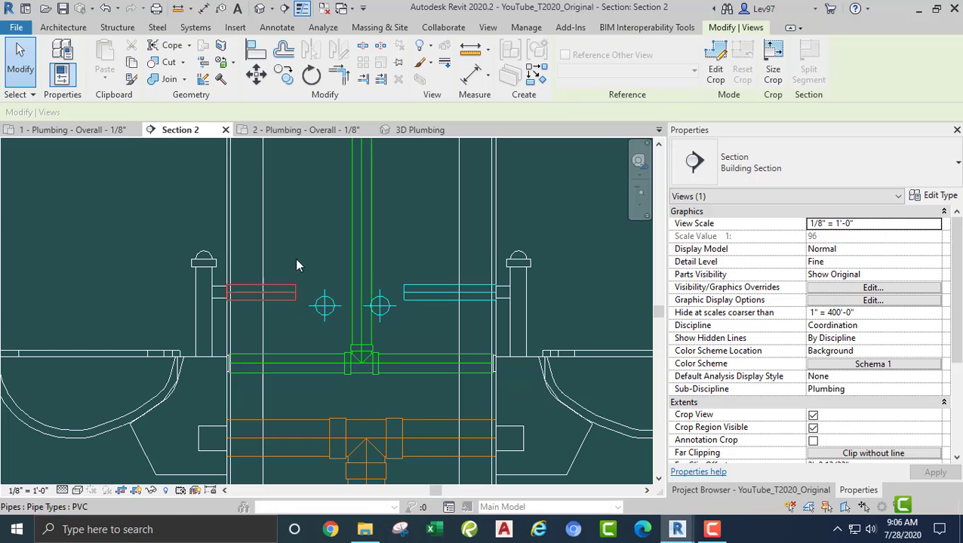
middle_drag(317, 226, 404, 236)
key(Escape)
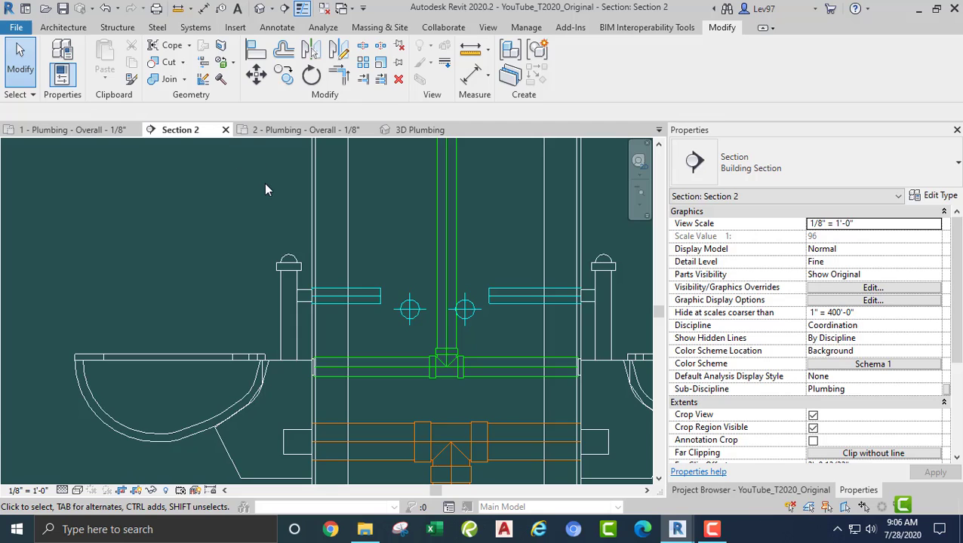
scroll(264, 190, down, 3)
middle_drag(259, 185, 338, 224)
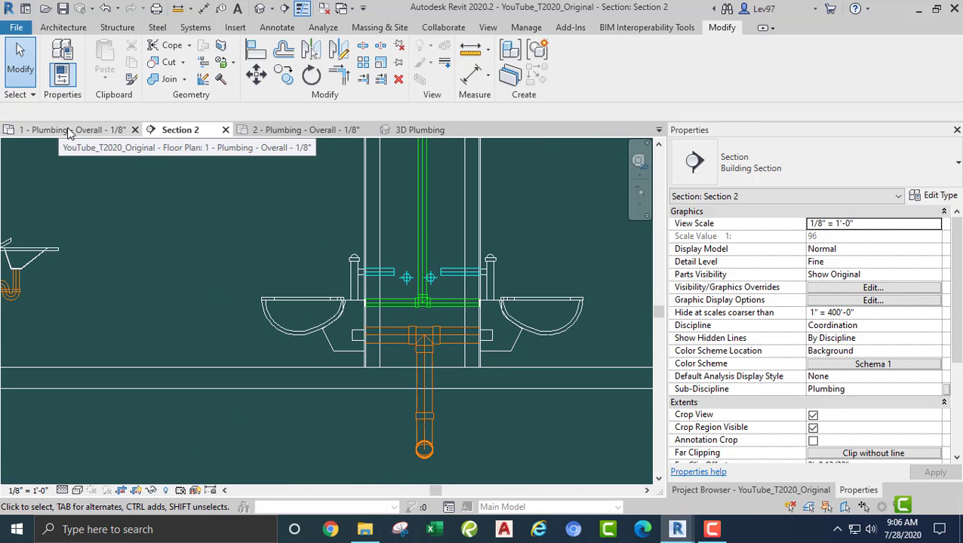
In the Level 1 plumbing plan, move the section line between the end water closets and the chase's end wall.
click(68, 130)
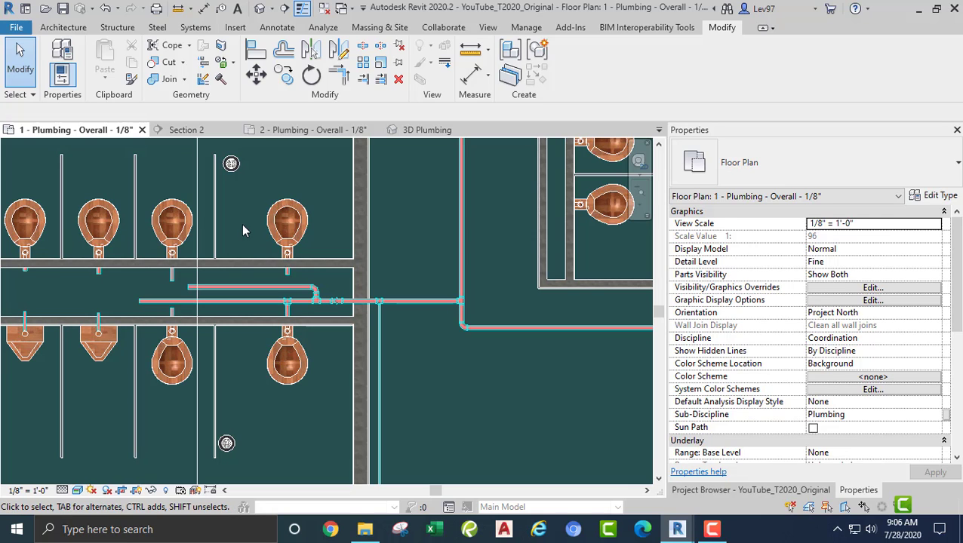
click(197, 192)
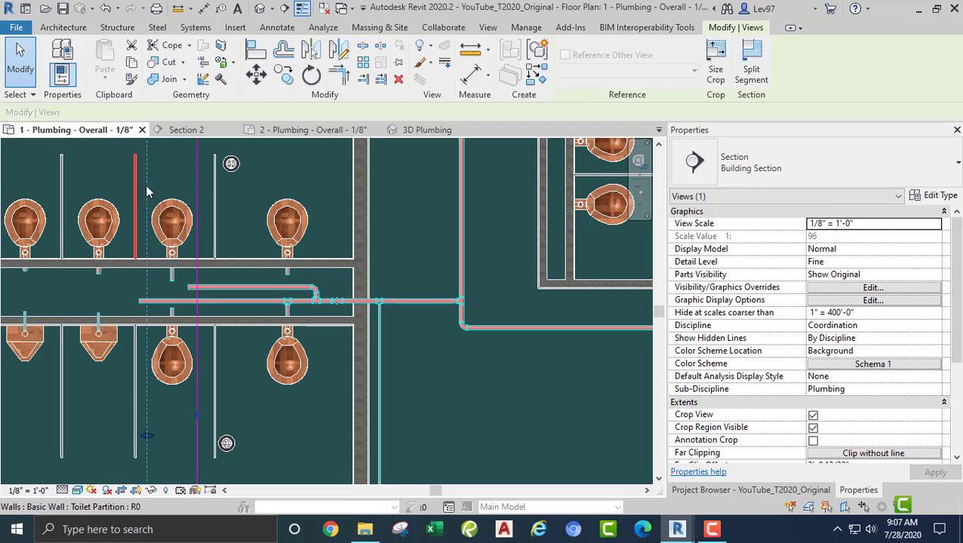
drag(197, 193, 323, 198)
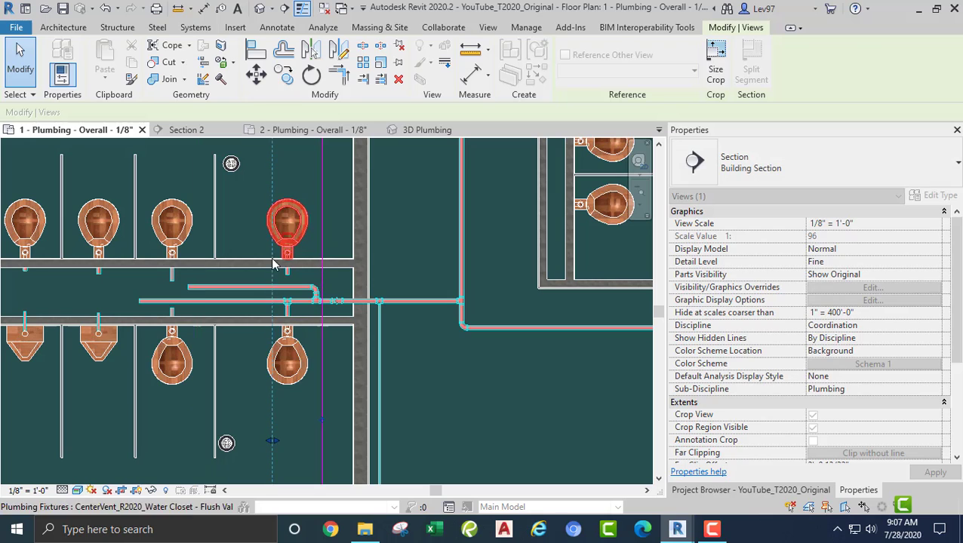
Extend the section's view depth along the chase beyond the second pair of water closets.
drag(273, 442, 146, 411)
click(247, 201)
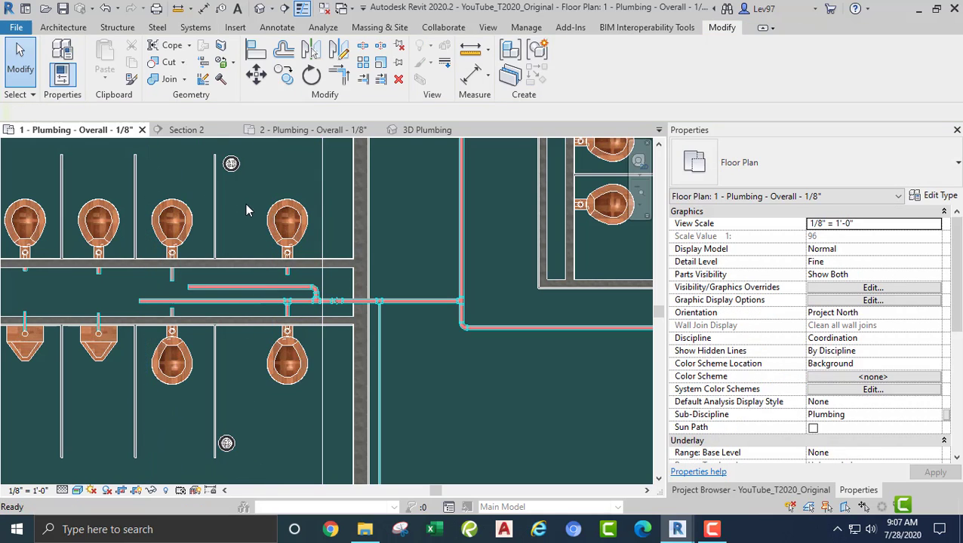
Compare the elevation from level of the end and second water closets on the women's room side of the chase.
scroll(226, 219, down, 3)
scroll(324, 247, up, 1)
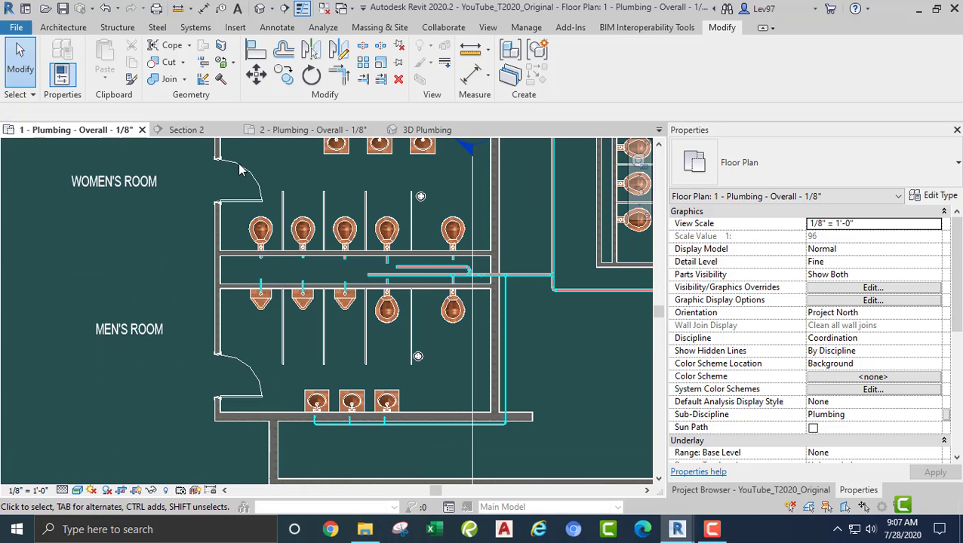
click(453, 228)
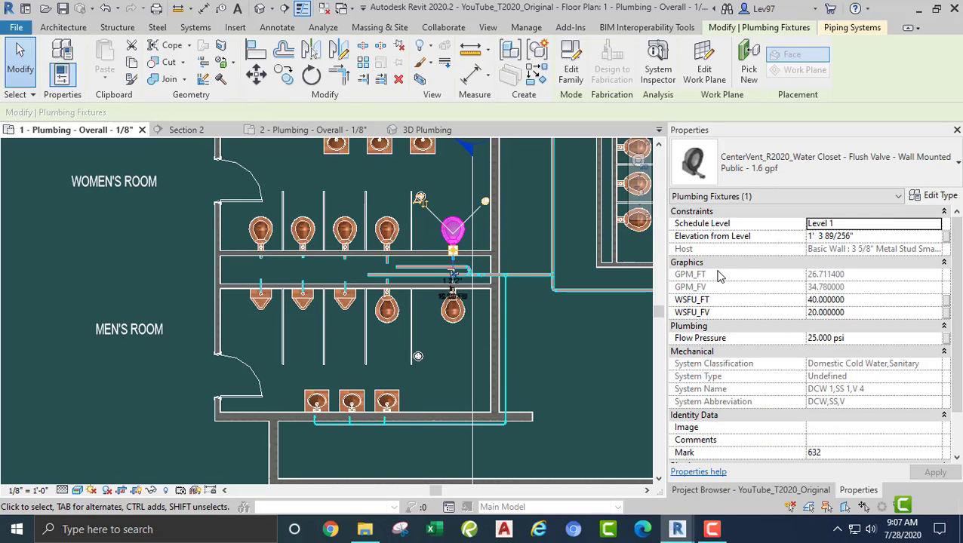
key(Escape)
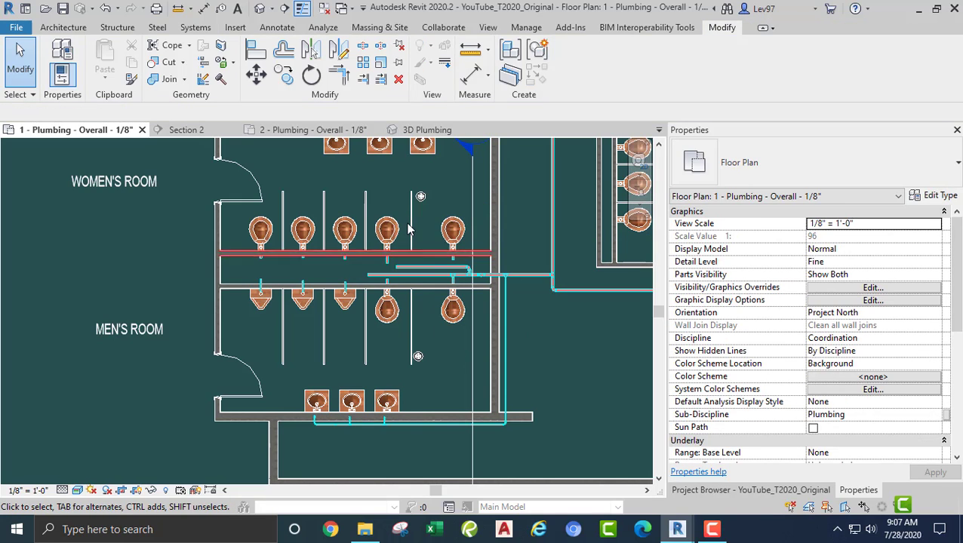
click(390, 229)
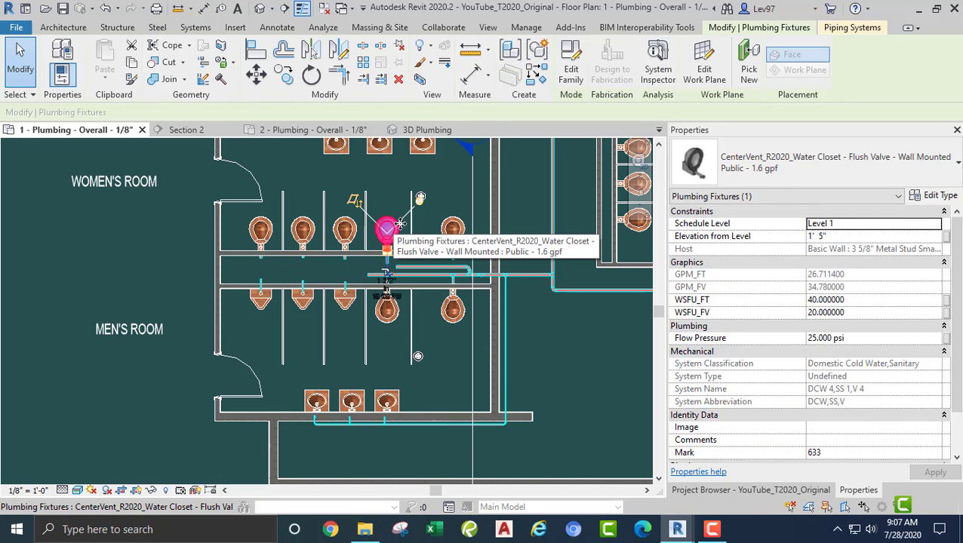
key(Escape)
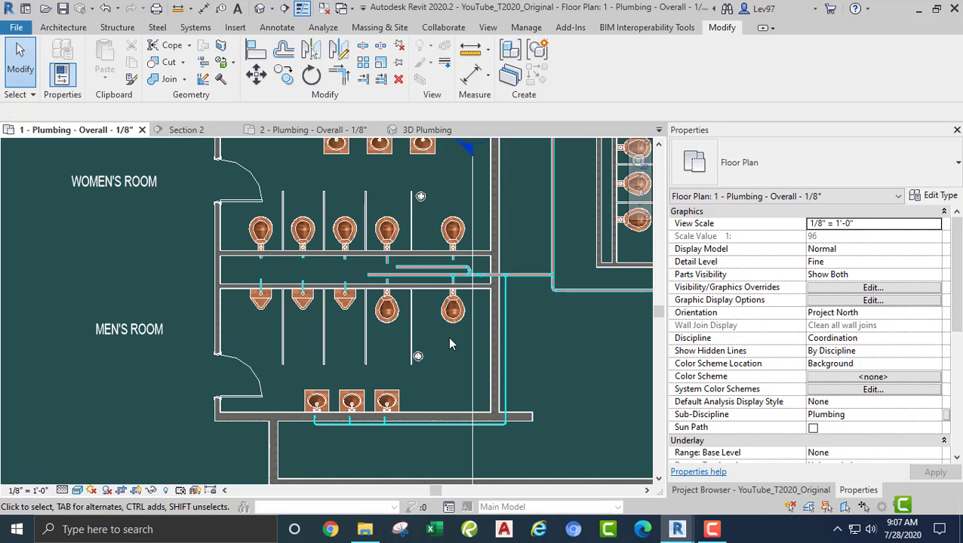
scroll(449, 344, up, 8)
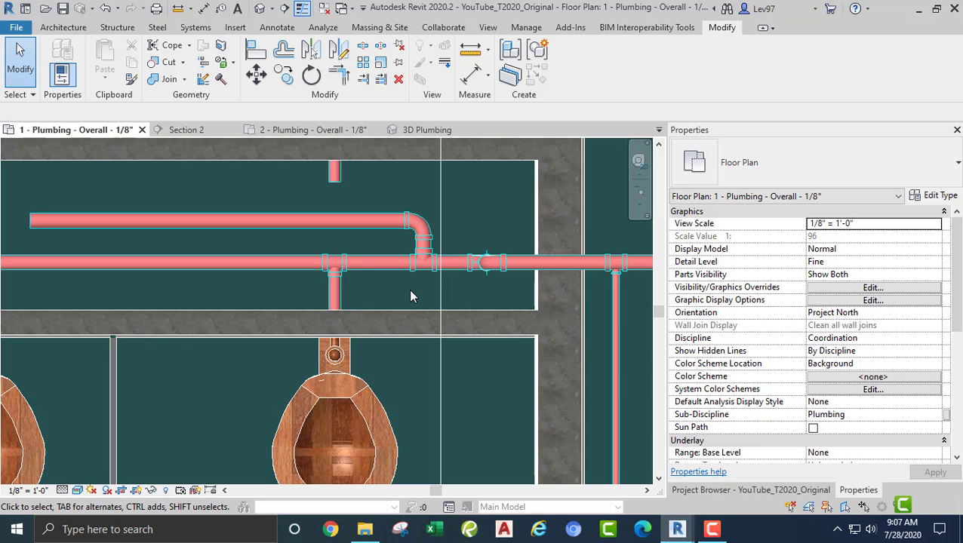
scroll(369, 298, down, 5)
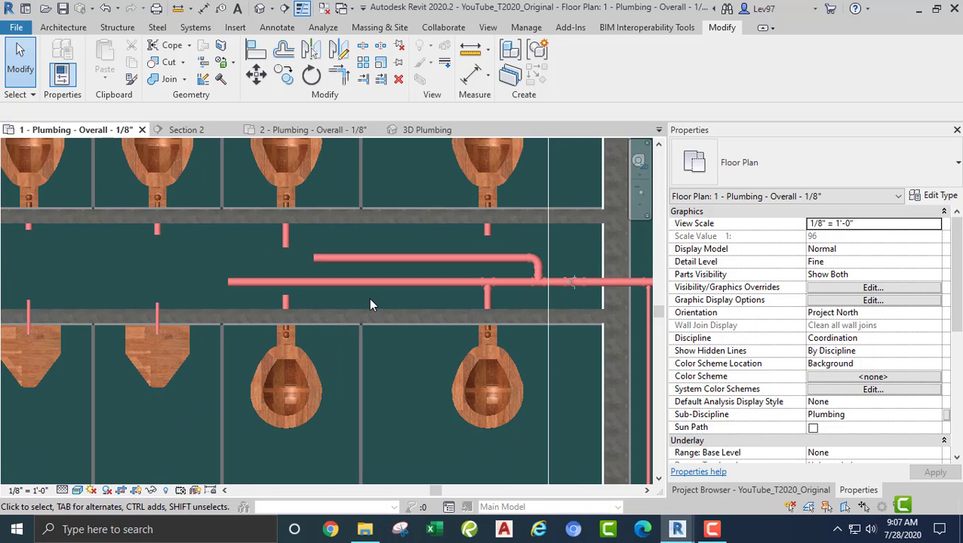
middle_drag(368, 298, 445, 343)
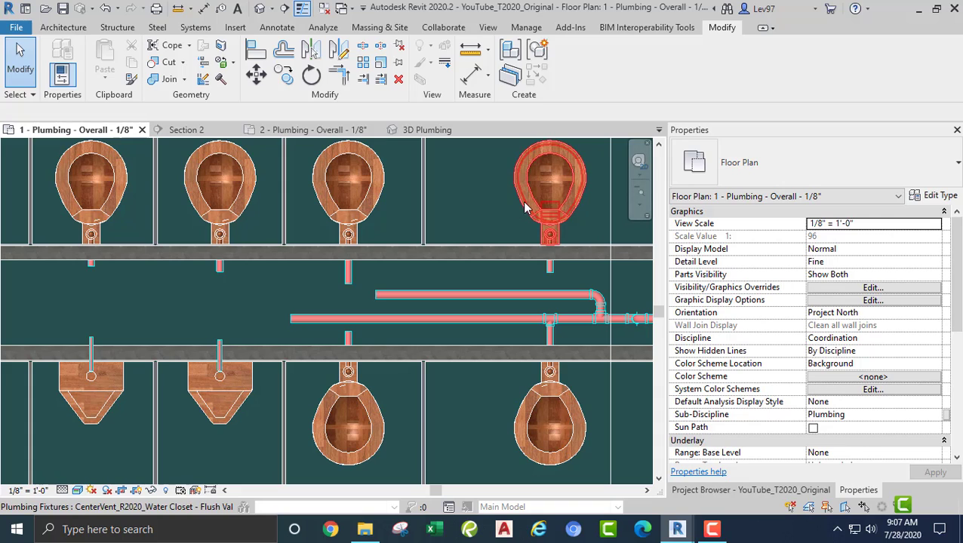
Recheck the end women's room water closet's elevation against the other water closets in the same row.
click(446, 232)
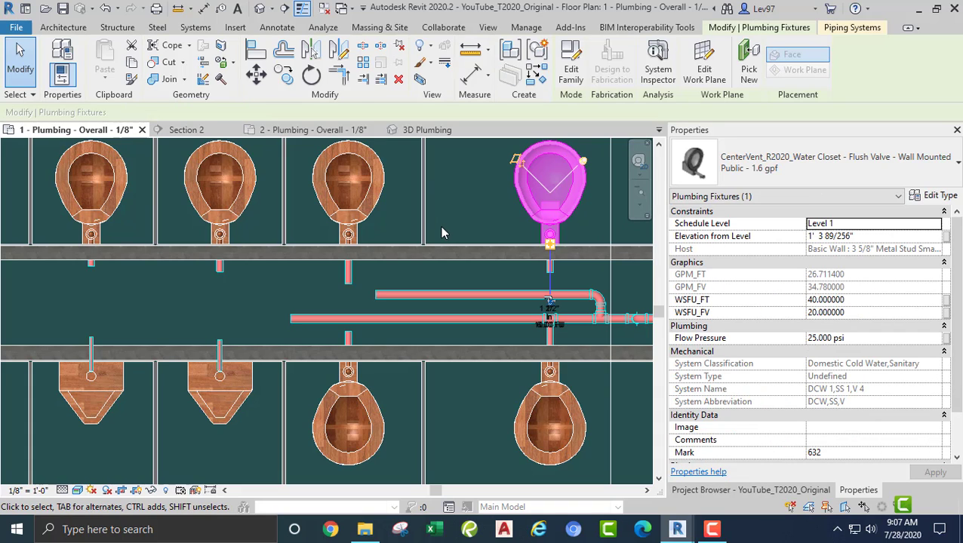
click(886, 237)
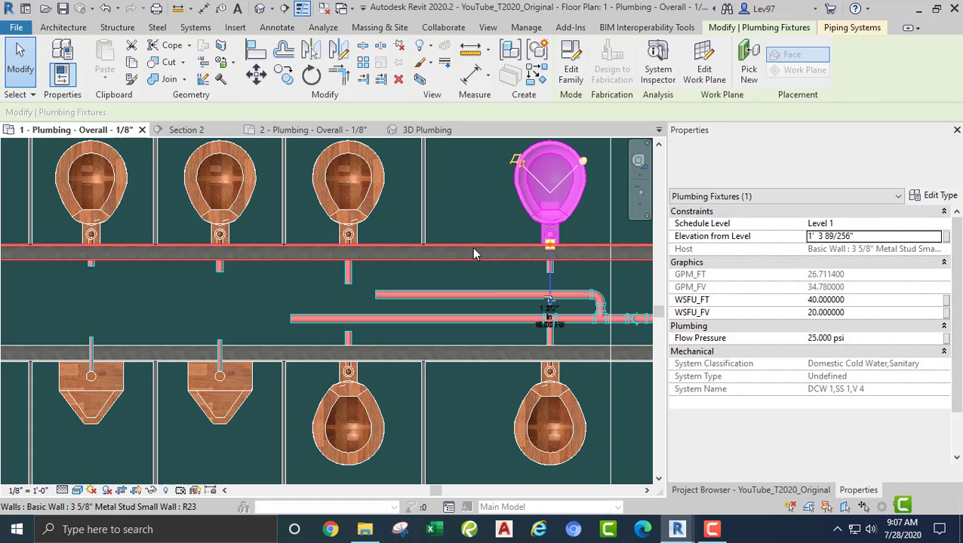
click(447, 194)
scroll(465, 209, down, 2)
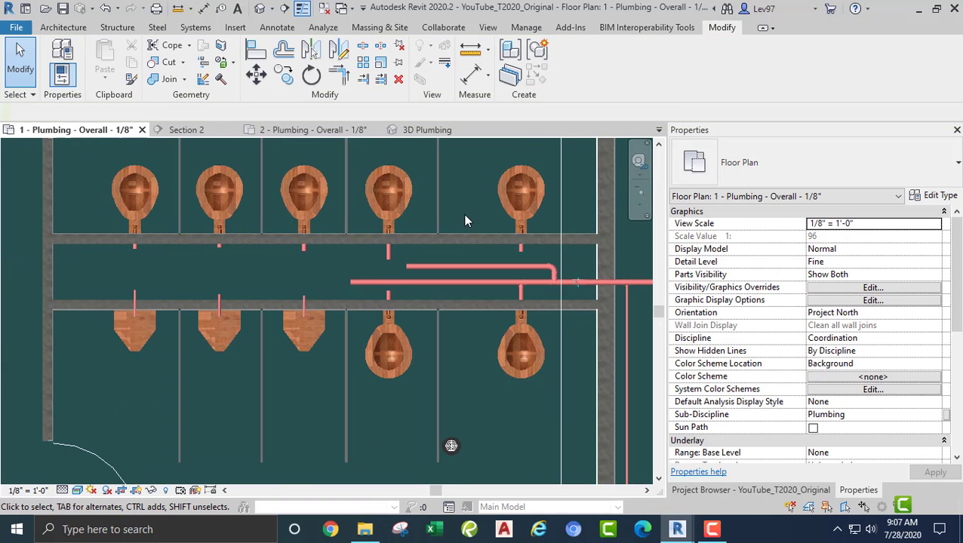
middle_drag(374, 153, 433, 193)
click(431, 208)
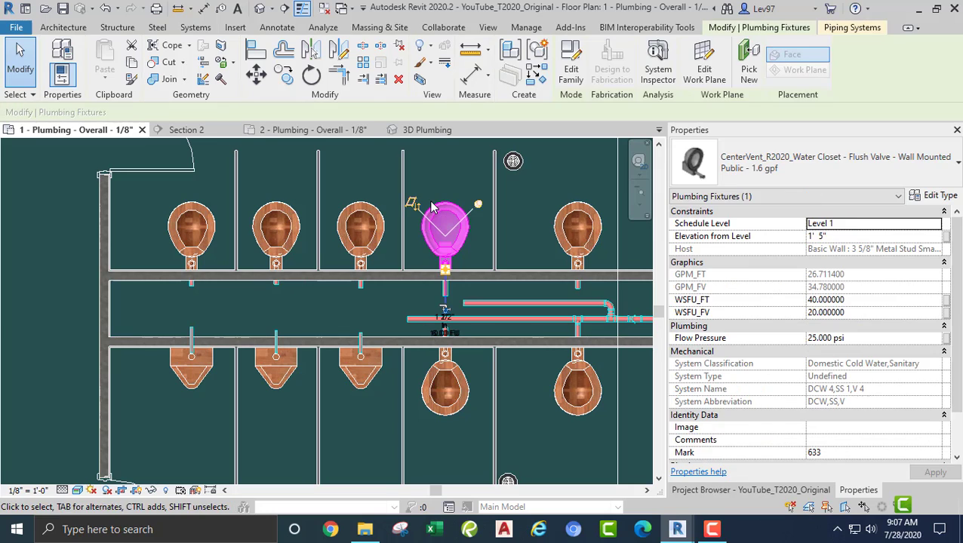
click(355, 215)
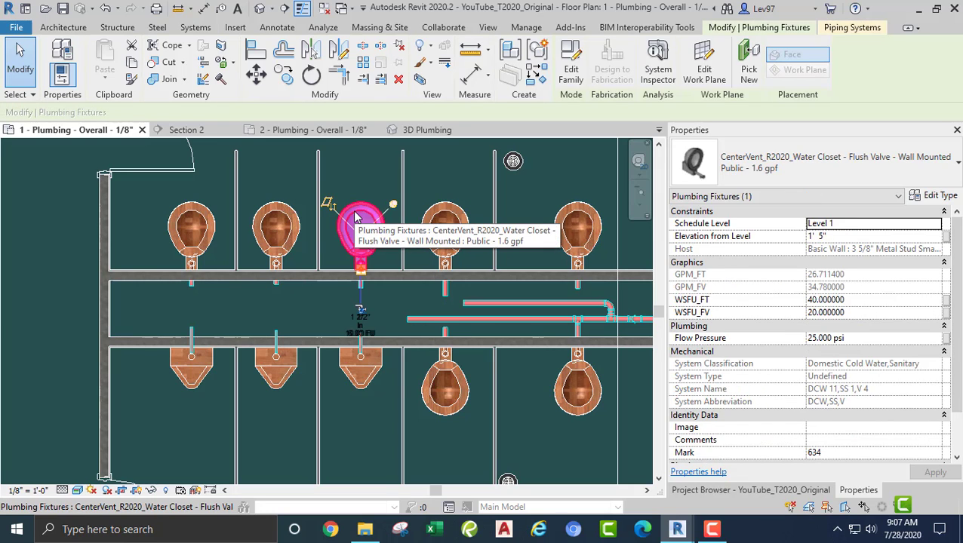
click(311, 179)
click(279, 211)
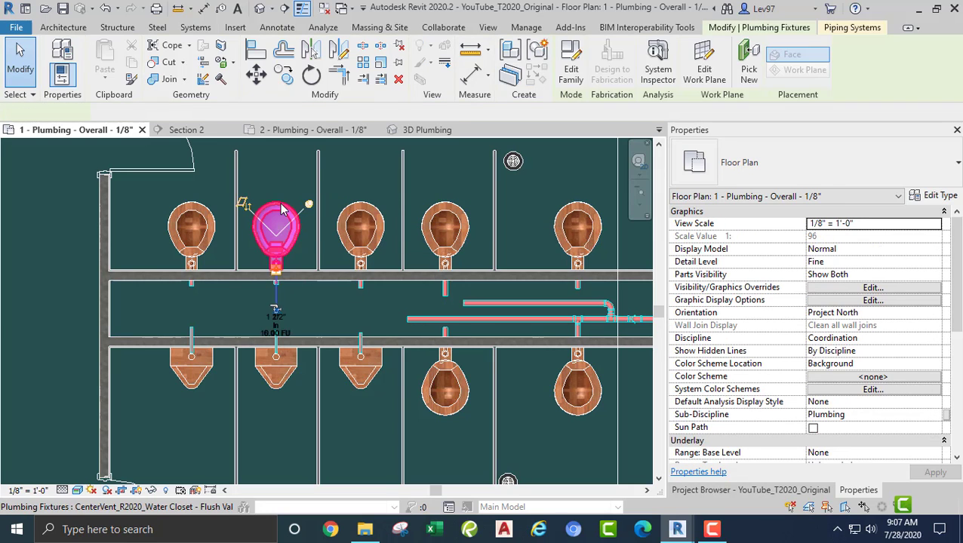
key(Escape)
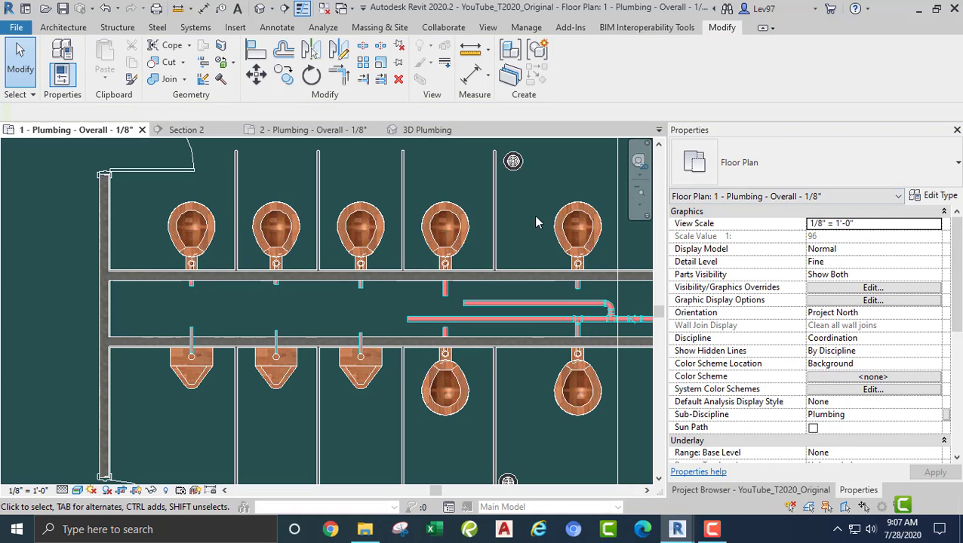
Delete the vertical pipe and its fittings from the 2" DCW run just inside the chase's end wall.
middle_drag(534, 225, 397, 197)
scroll(464, 298, up, 3)
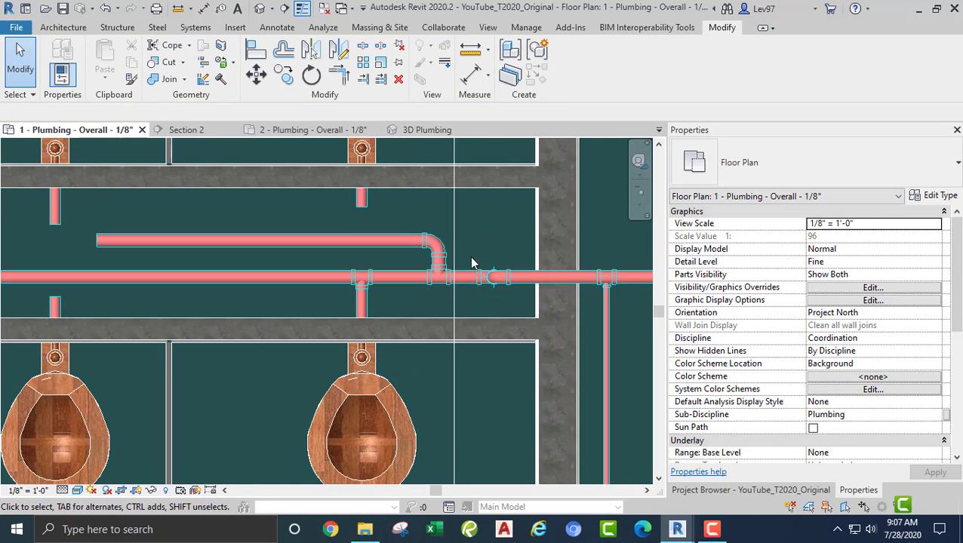
drag(469, 240, 524, 310)
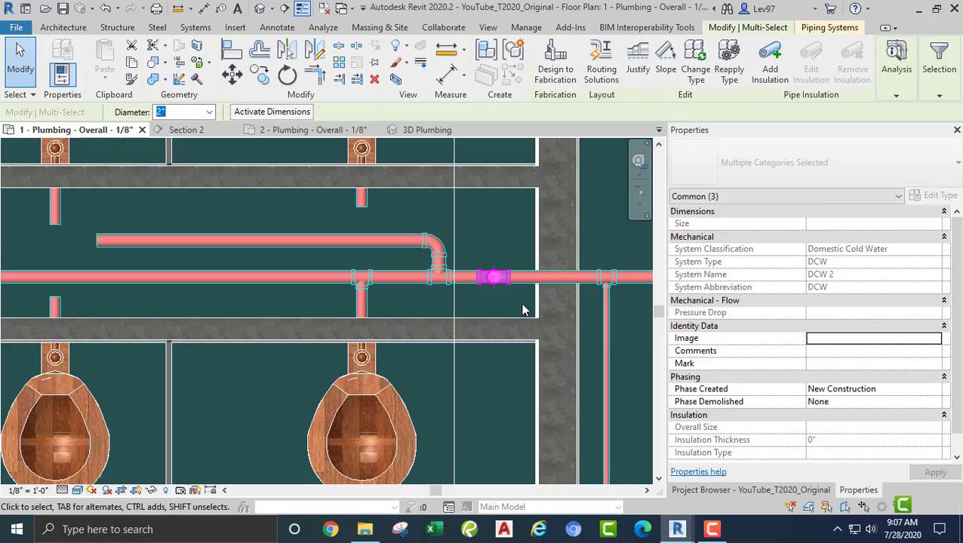
key(Delete)
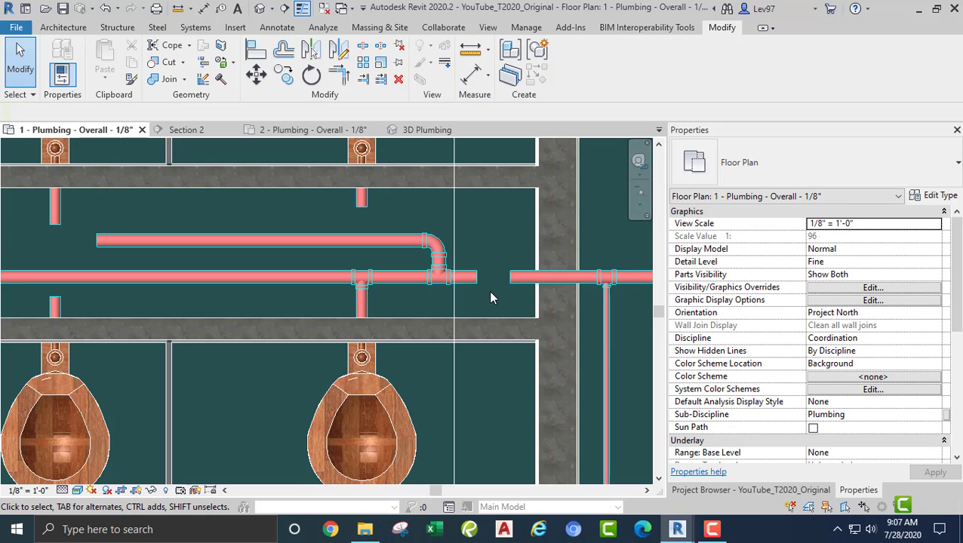
Delete the whole disconnected DCW branch in the chase, plus the end women's room water closet's cold water stub.
key(Tab)
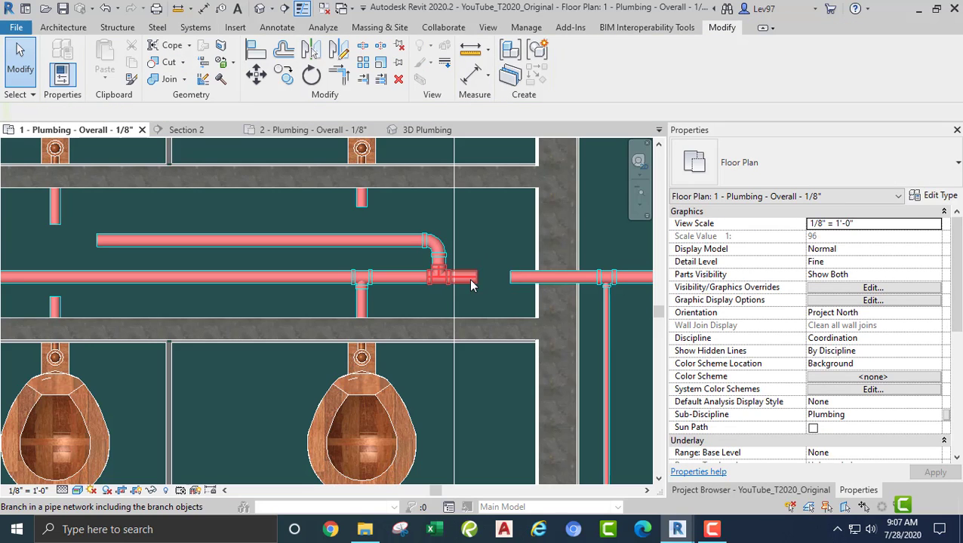
click(468, 279)
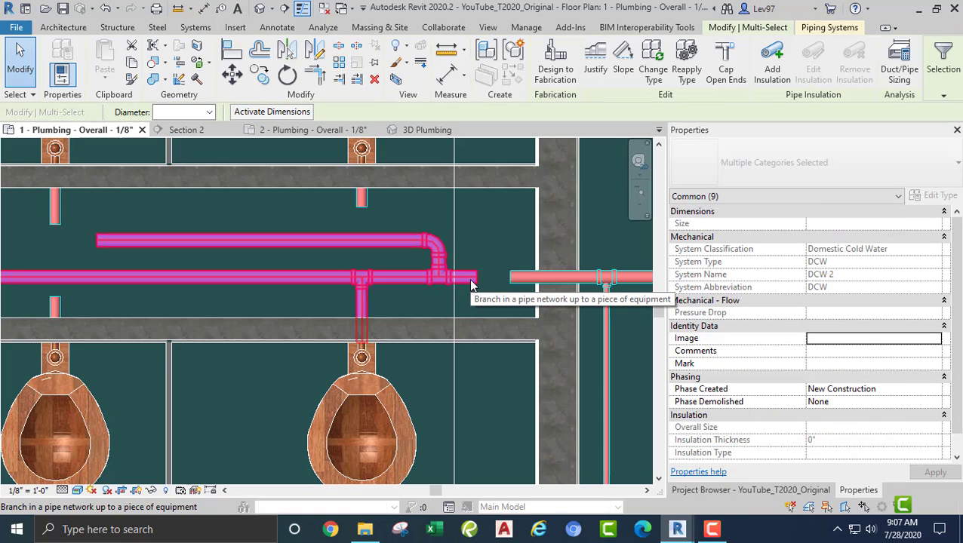
key(Delete)
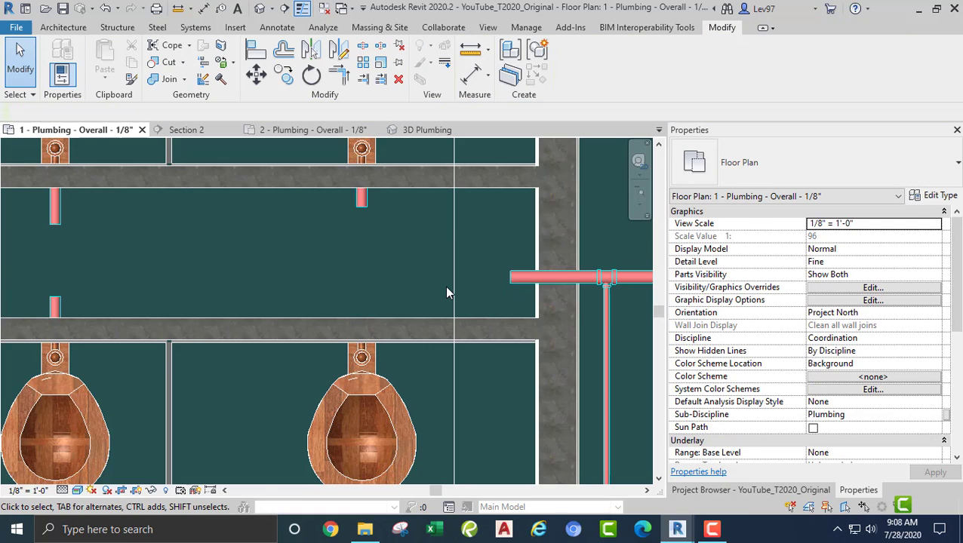
scroll(427, 273, down, 2)
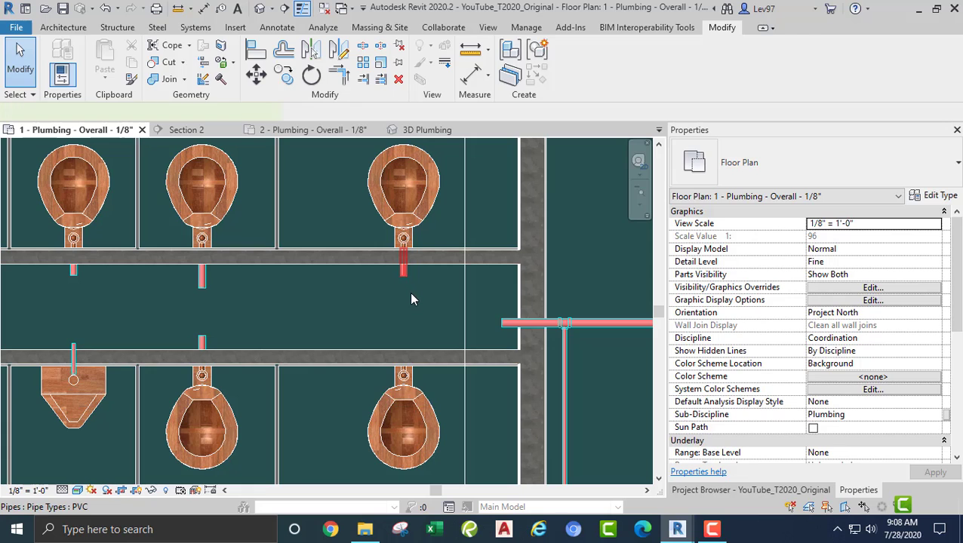
click(411, 300)
key(Delete)
Set the elevation from level of both end water closets to 1' 5" and reselect them to check the value.
scroll(407, 296, down, 1)
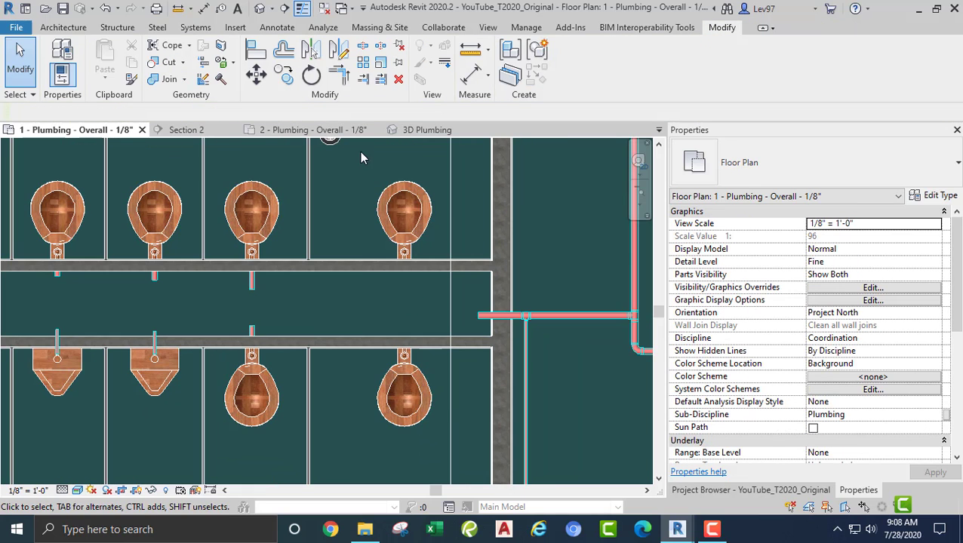
drag(360, 157, 419, 453)
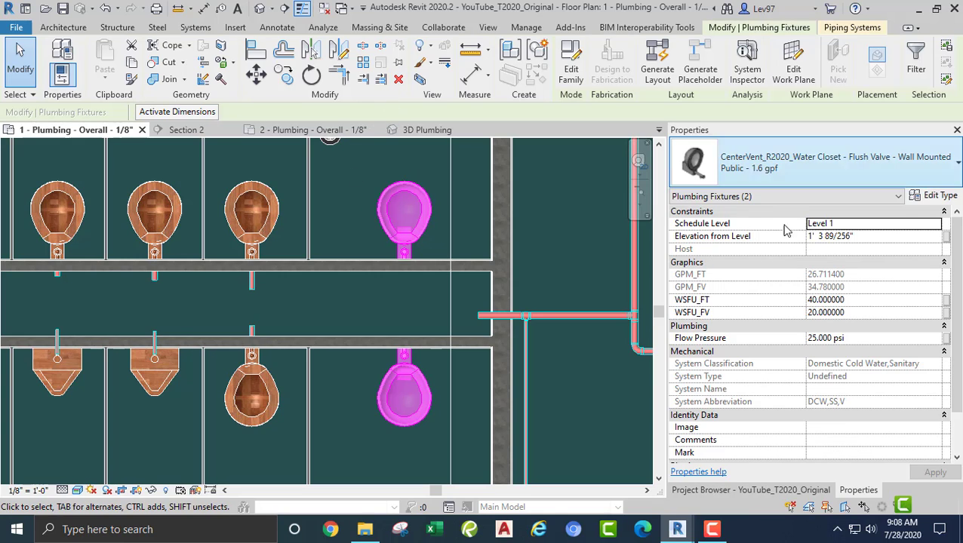
click(862, 238)
text(1' 5)
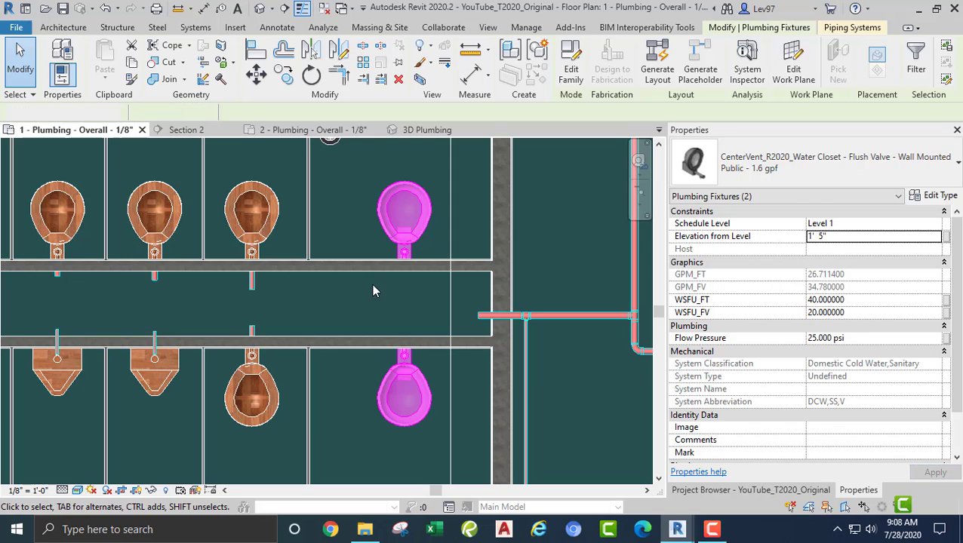
click(361, 302)
scroll(355, 306, down, 3)
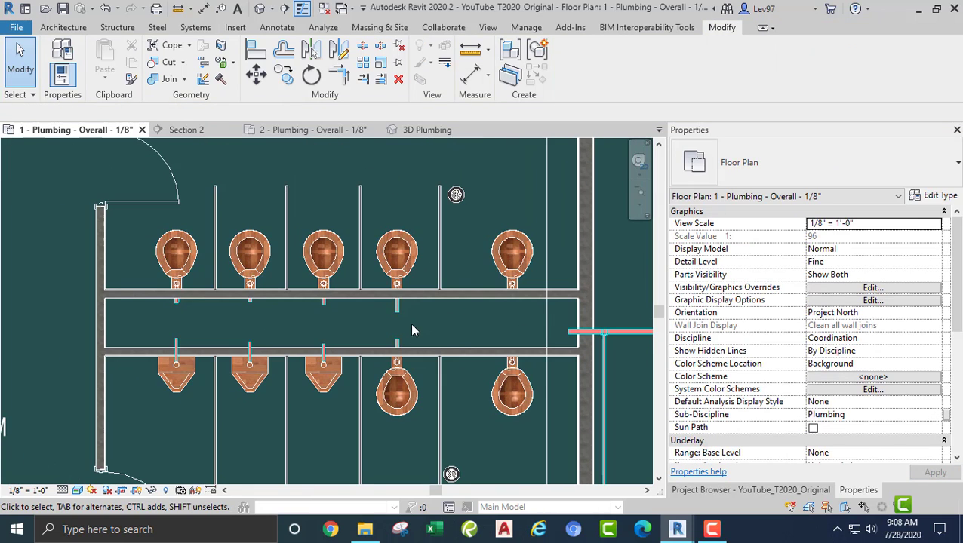
middle_drag(453, 343, 369, 344)
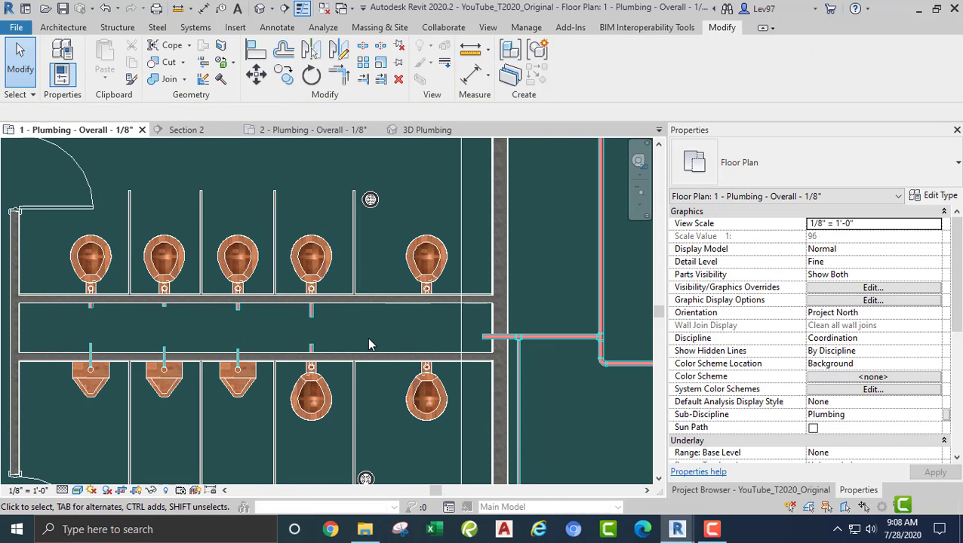
drag(393, 217, 456, 436)
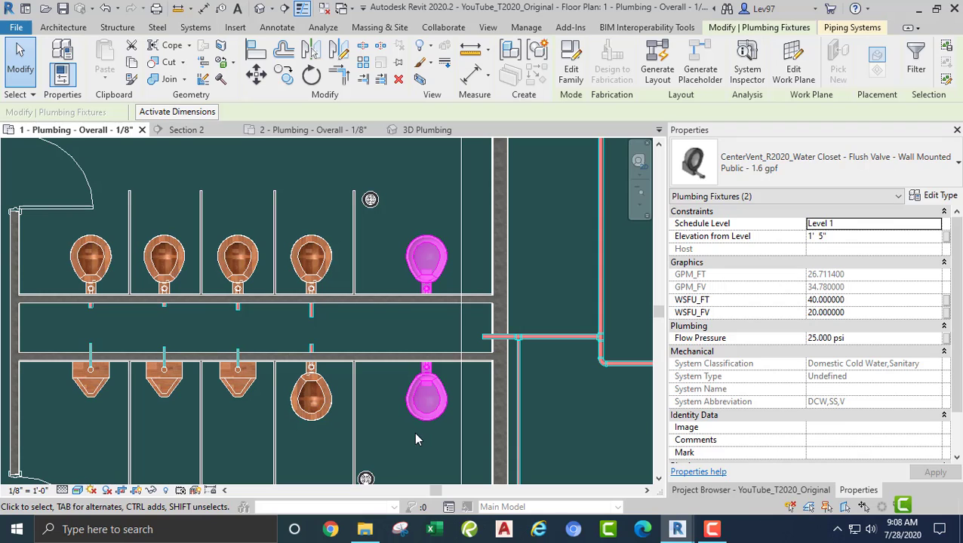
click(413, 431)
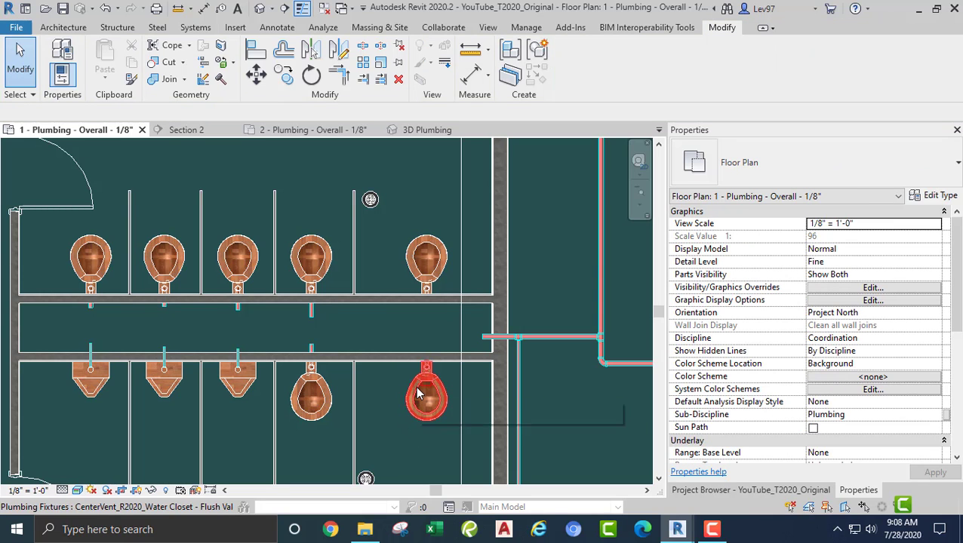
Turn on the Sanitary Waste, Sanitary Vent, Domestic Hot Water - Return and Domestic Hot Water - Supply filters in the Level 1 plumbing plan.
key(v)
key(g)
click(495, 95)
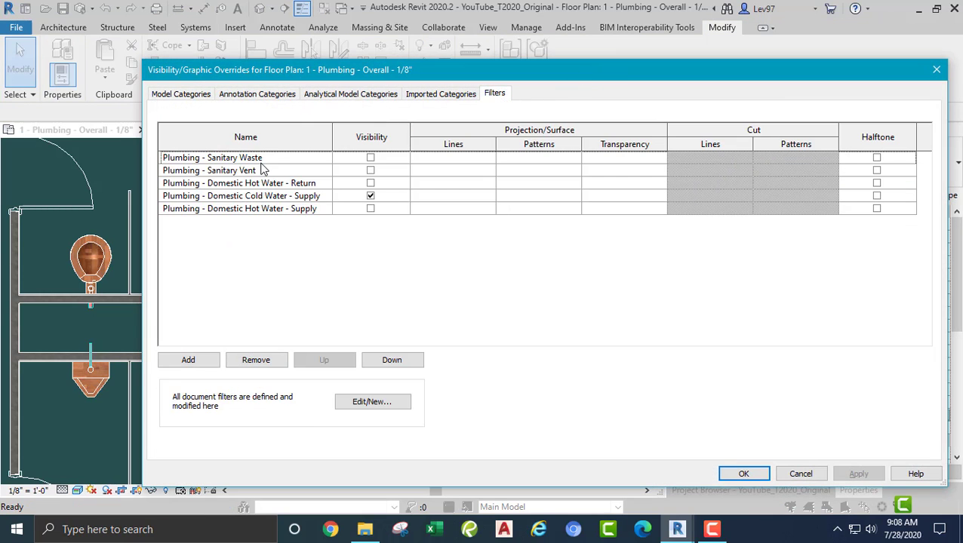
click(370, 158)
click(370, 170)
click(370, 184)
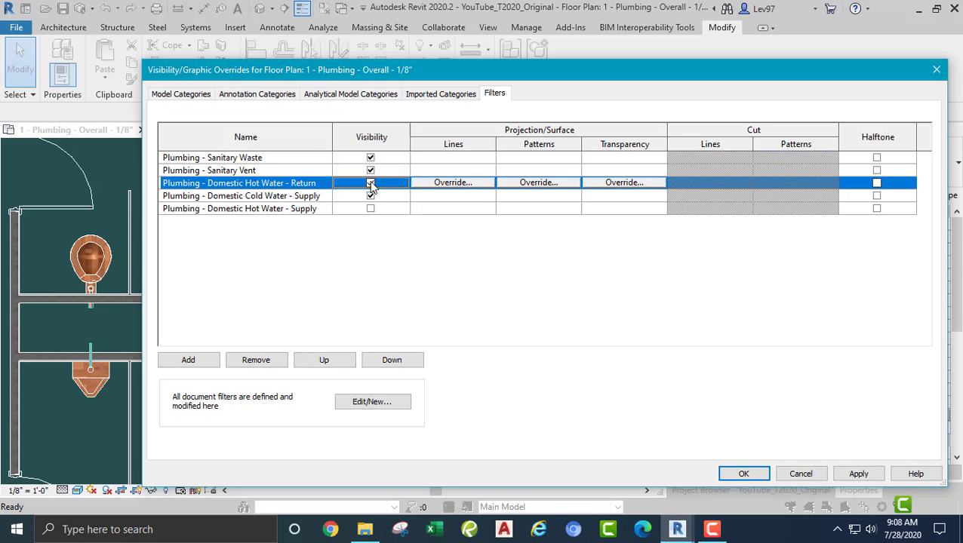
click(370, 209)
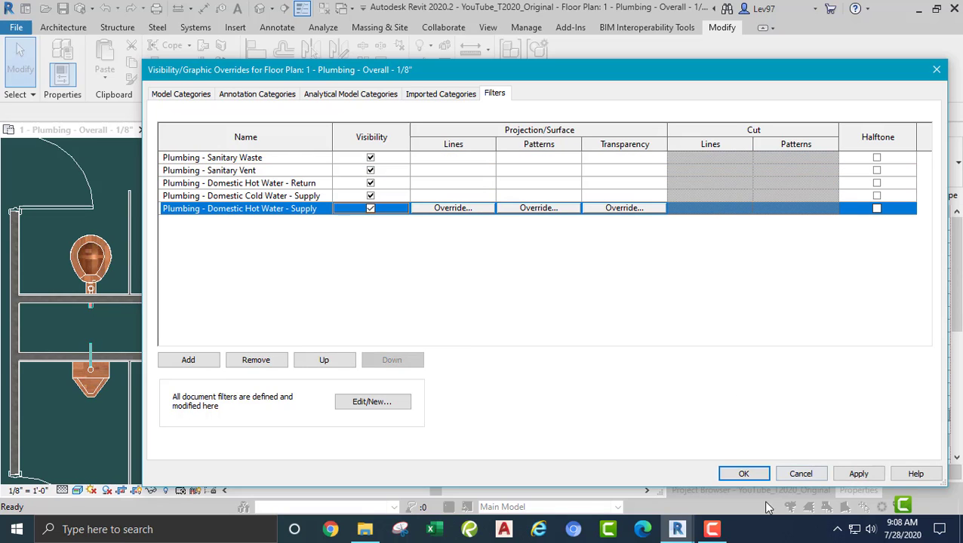
click(744, 475)
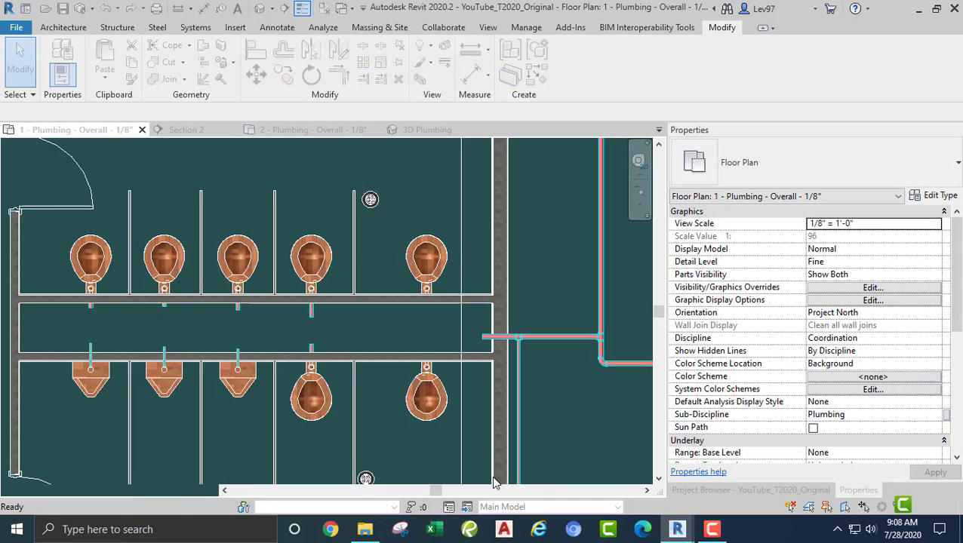
scroll(414, 451, up, 5)
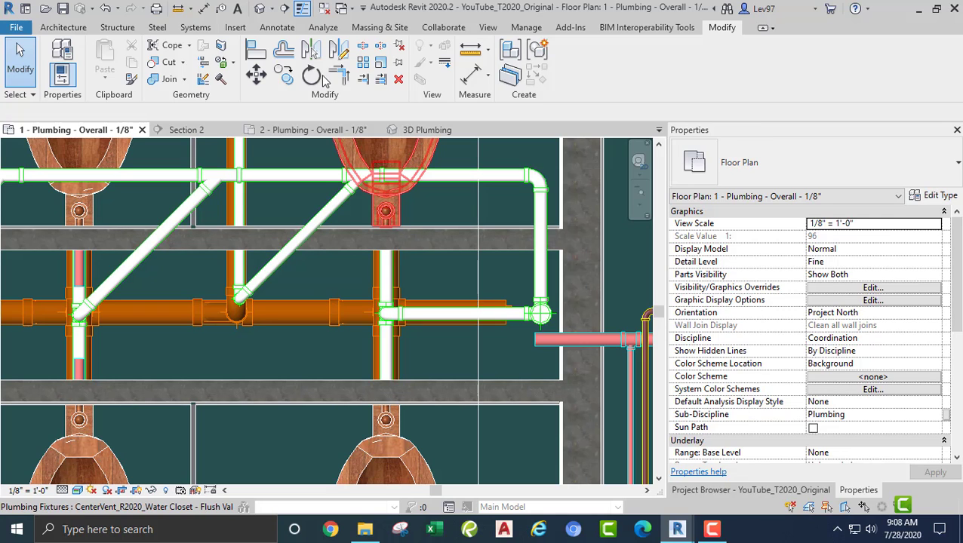
Examine the chase piping in Section 2, plus the properties of the 4" sanitary pipe and the end water closet's vent pipe in plan.
click(206, 128)
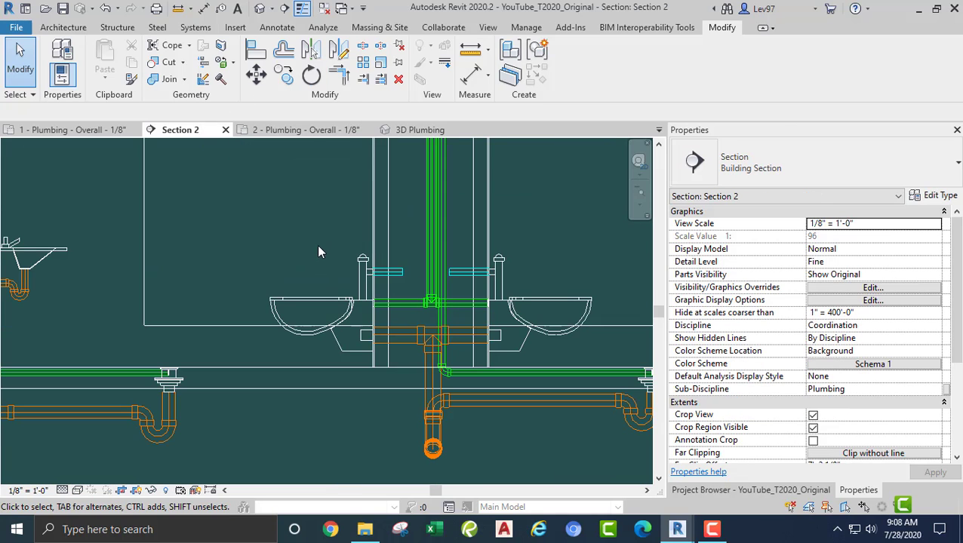
middle_drag(317, 244, 231, 270)
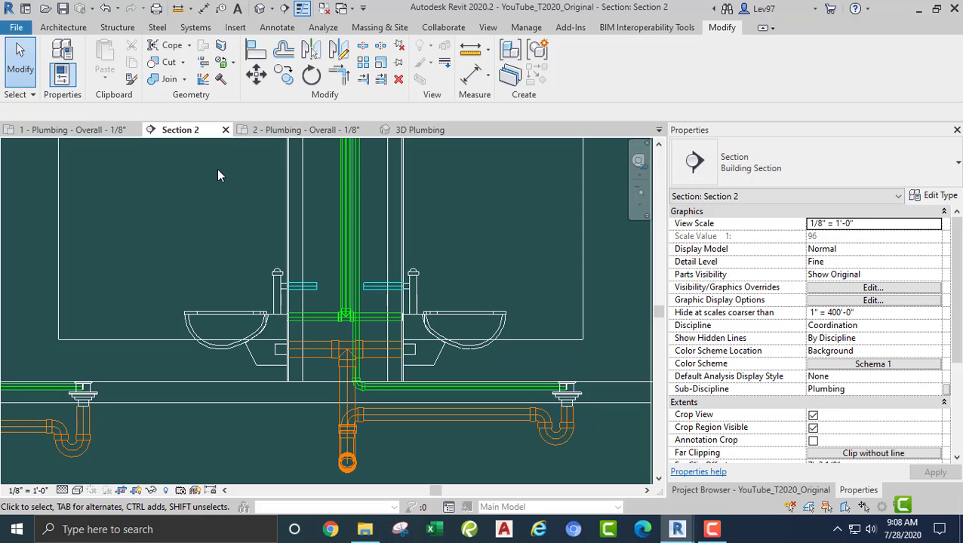
click(108, 129)
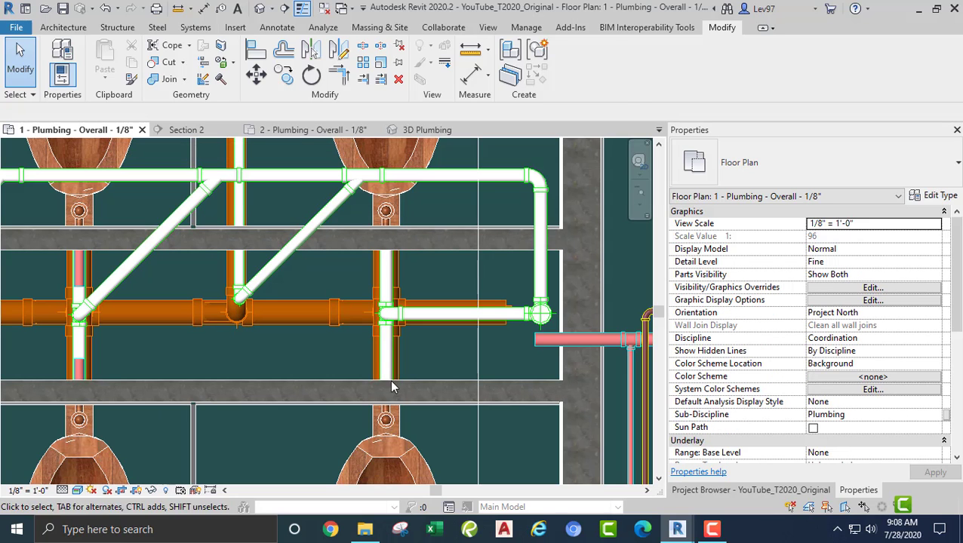
click(298, 320)
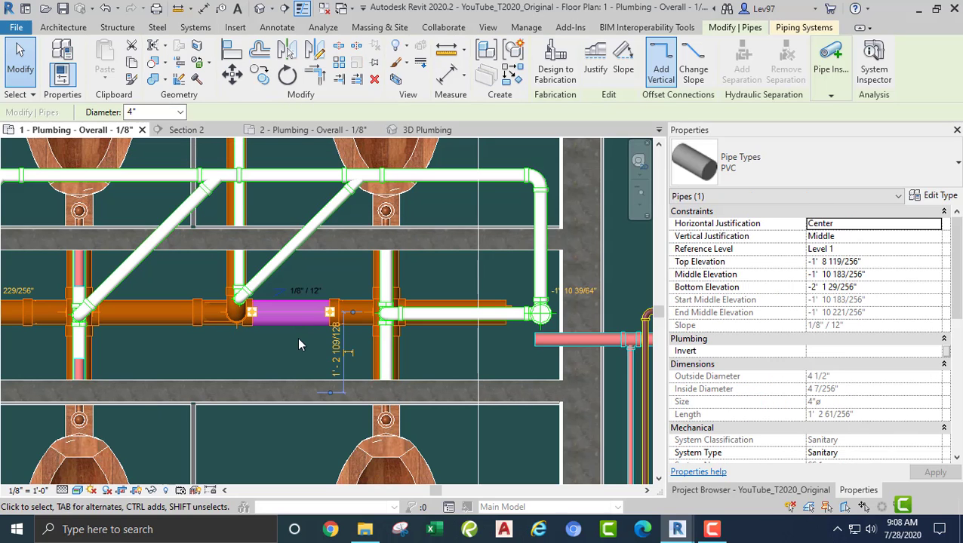
scroll(818, 396, down, 6)
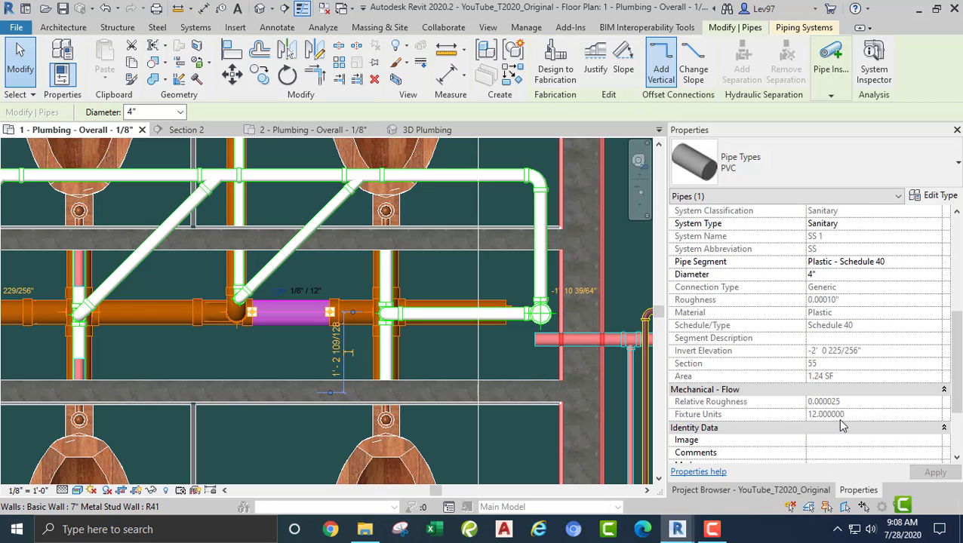
click(308, 350)
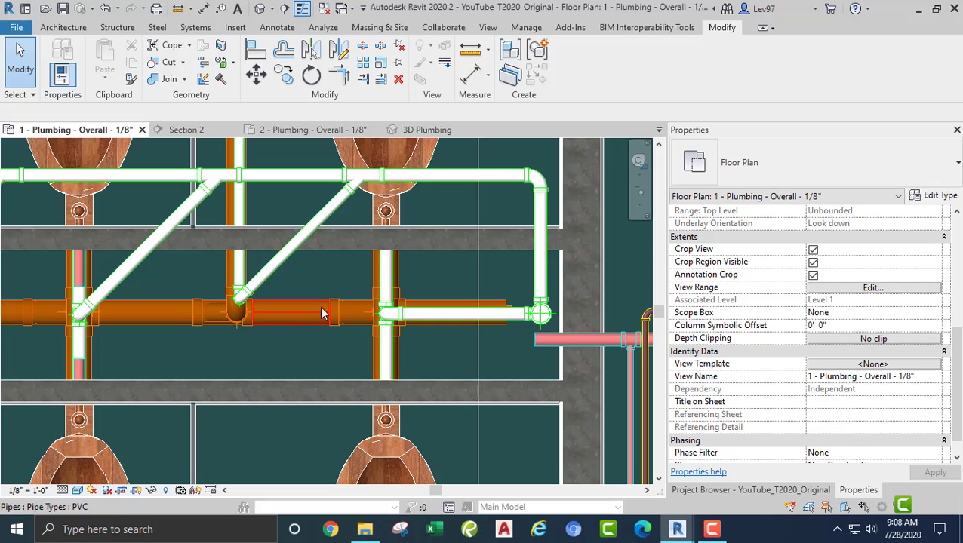
click(387, 279)
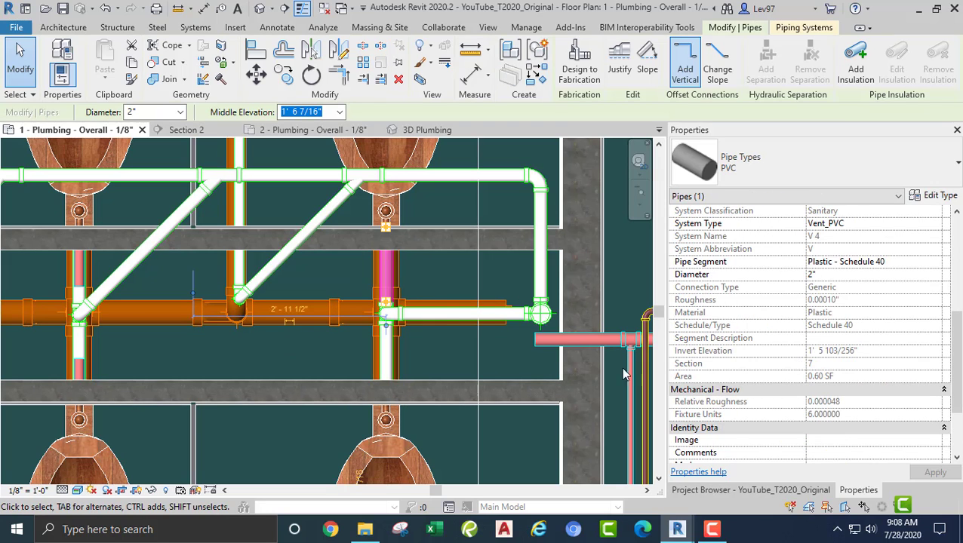
click(434, 268)
scroll(434, 271, down, 2)
middle_drag(438, 293, 479, 308)
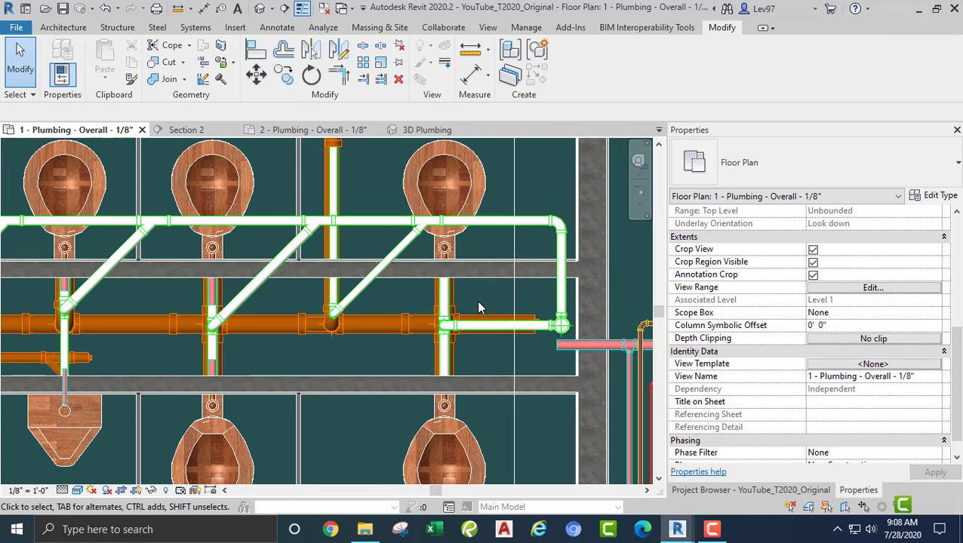
Turn off the Sanitary Waste, Sanitary Vent, Domestic Hot Water - Return and Domestic Hot Water - Supply filters in the Level 1 plumbing plan.
key(v)
key(v)
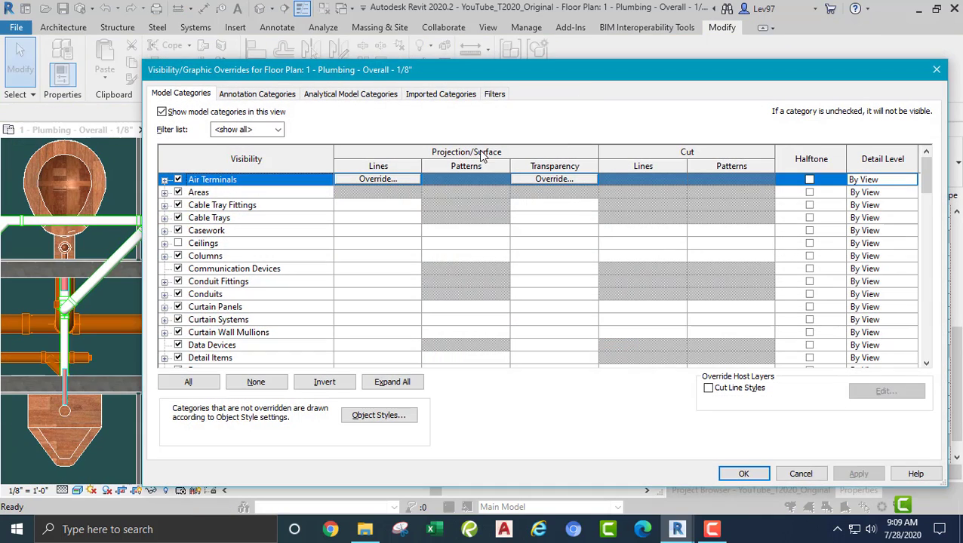
click(495, 94)
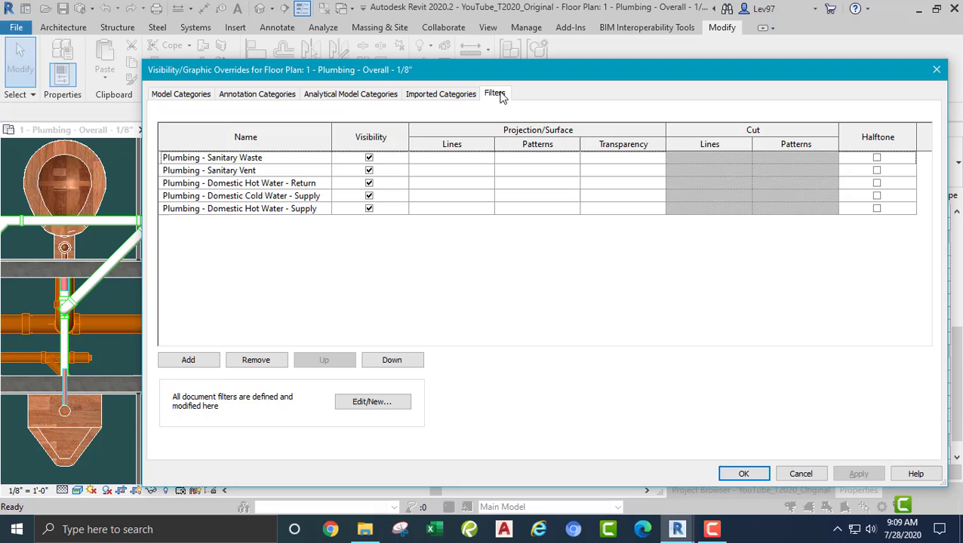
click(369, 160)
click(369, 170)
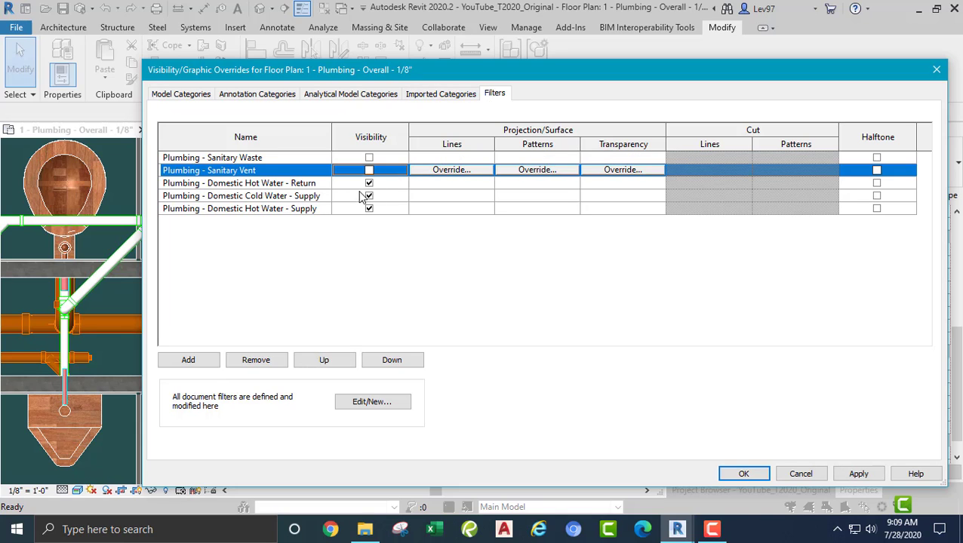
click(369, 183)
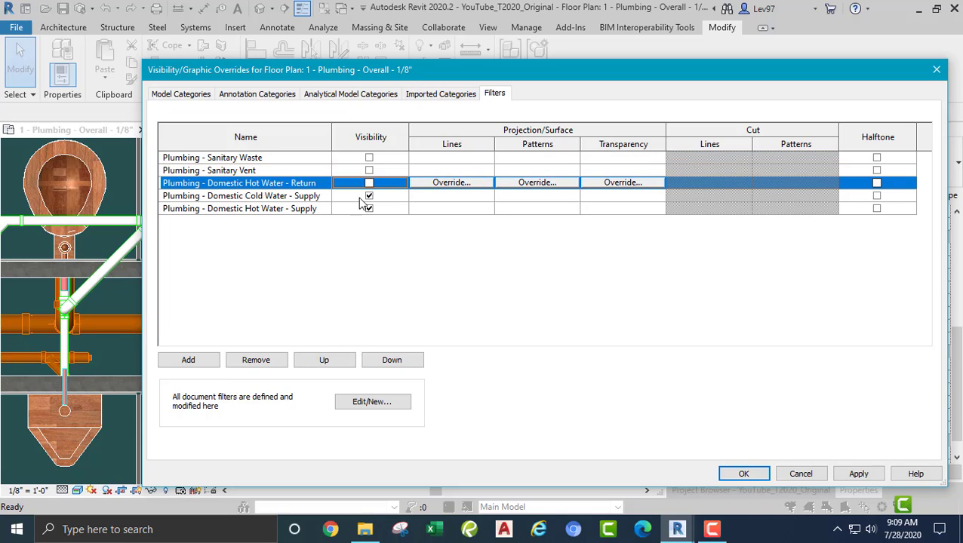
click(369, 209)
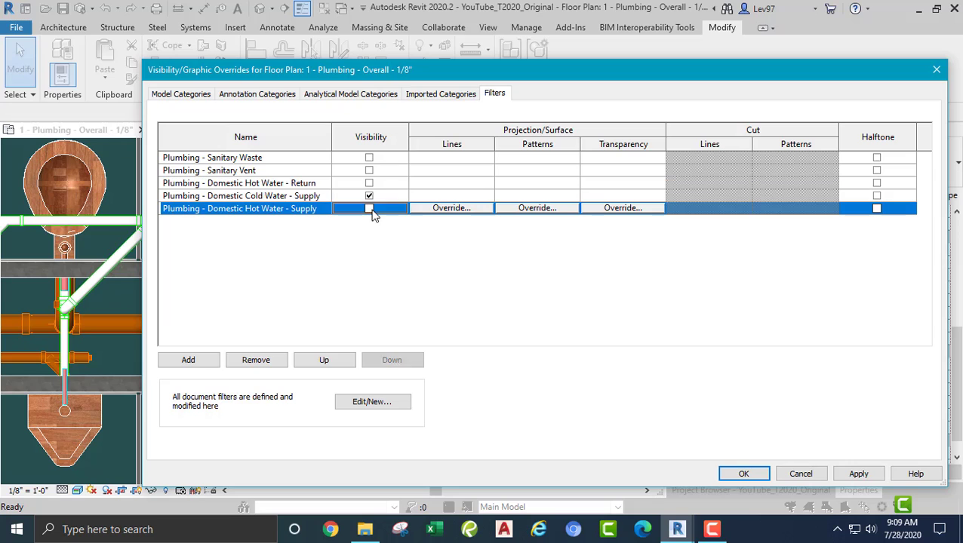
click(743, 473)
middle_drag(386, 361, 308, 377)
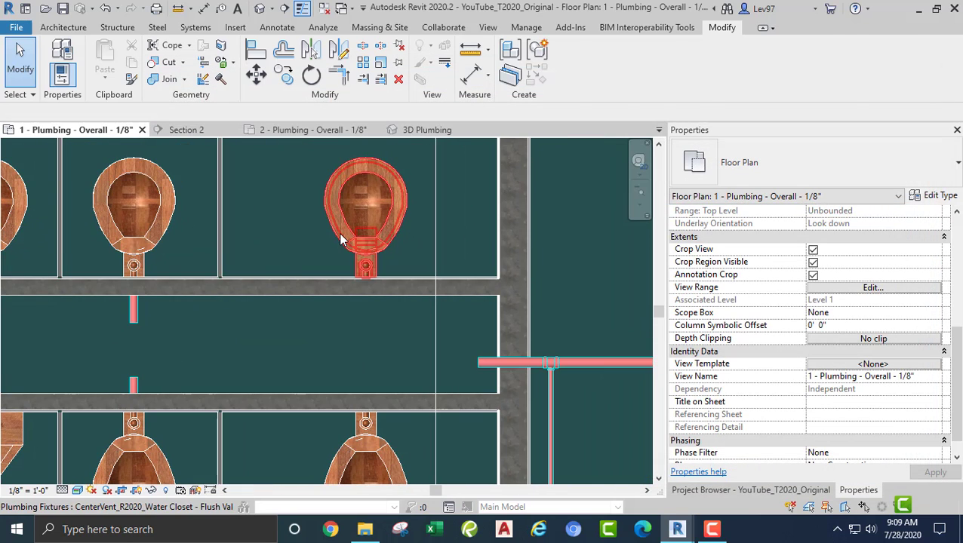
click(340, 236)
scroll(345, 312, up, 3)
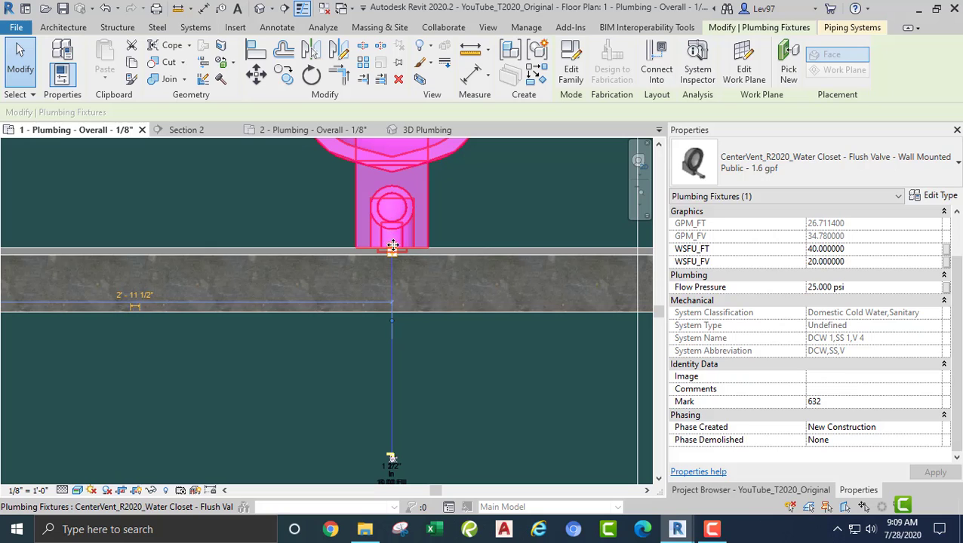
right_click(389, 234)
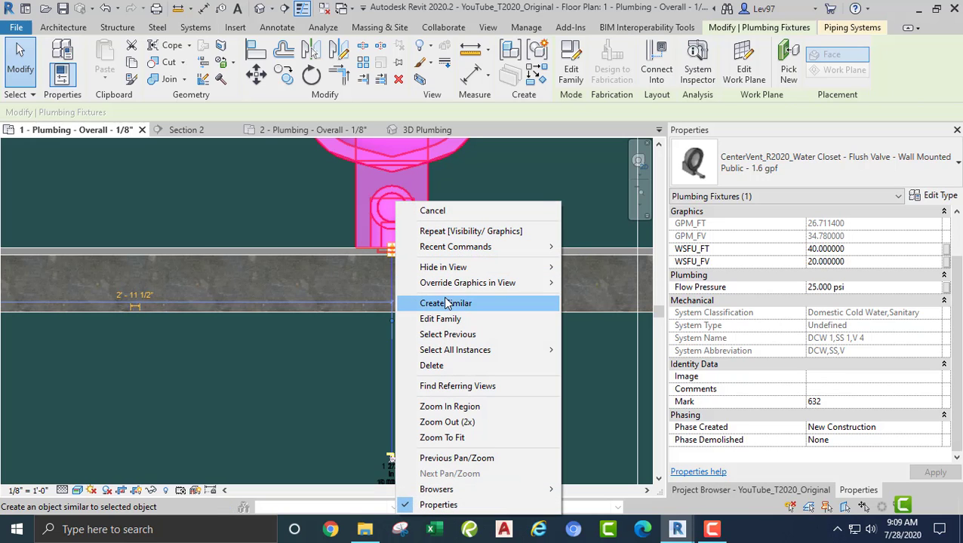
click(271, 178)
click(271, 179)
middle_drag(292, 186, 271, 223)
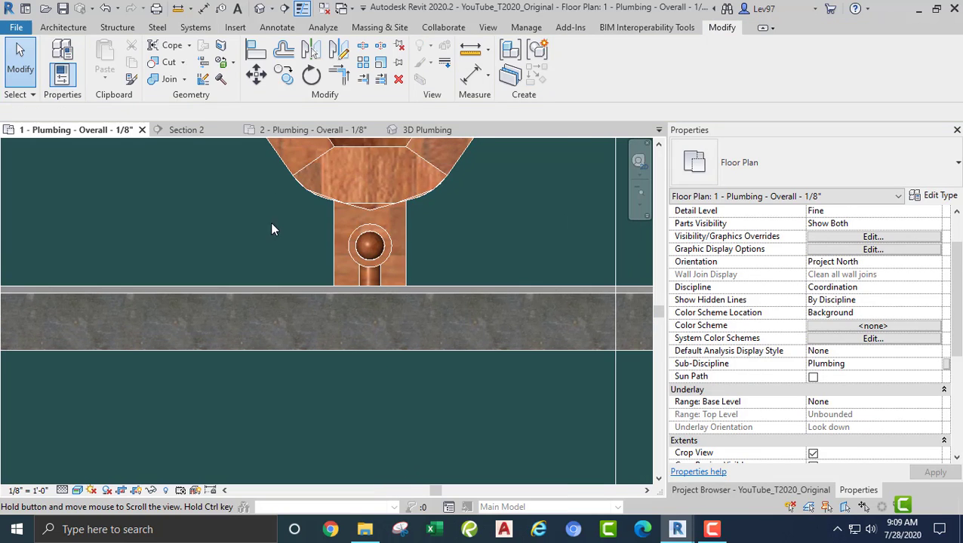
scroll(562, 225, down, 2)
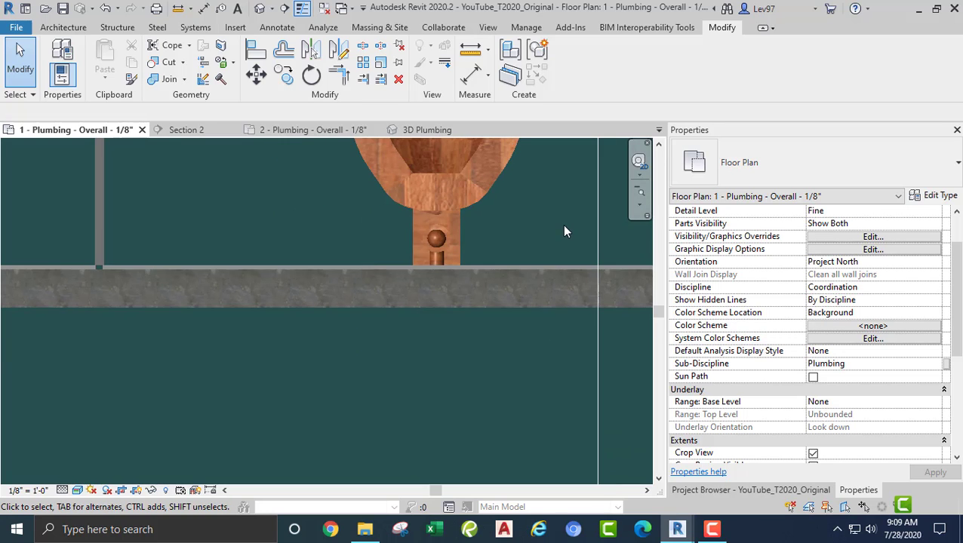
Examine the Level 1 and Level 2 water closets and their chase piping in Section 2.
click(185, 130)
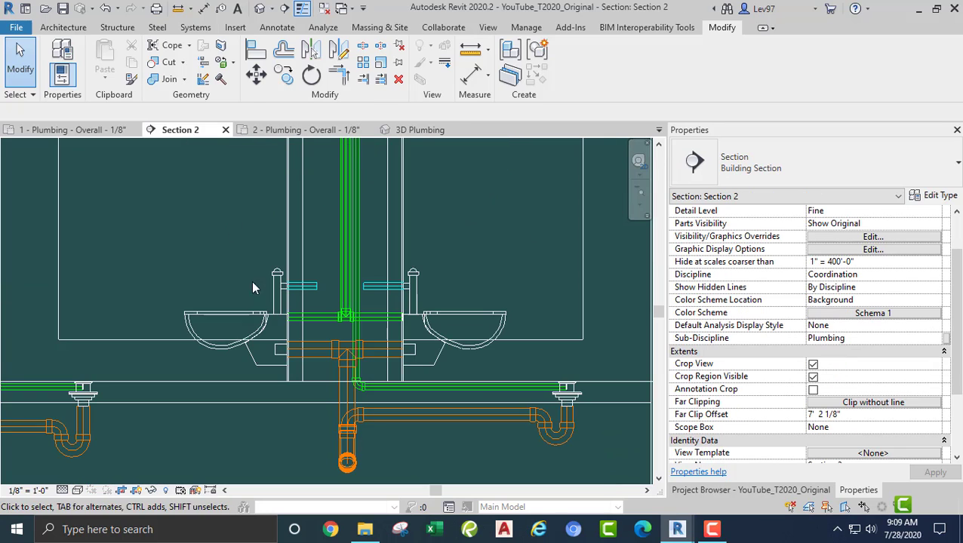
scroll(257, 268, up, 2)
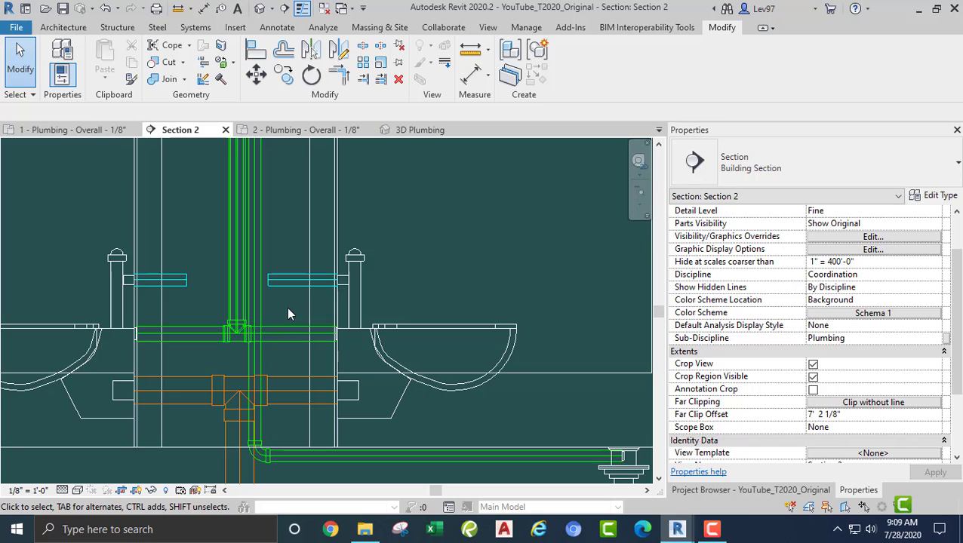
middle_drag(288, 307, 359, 311)
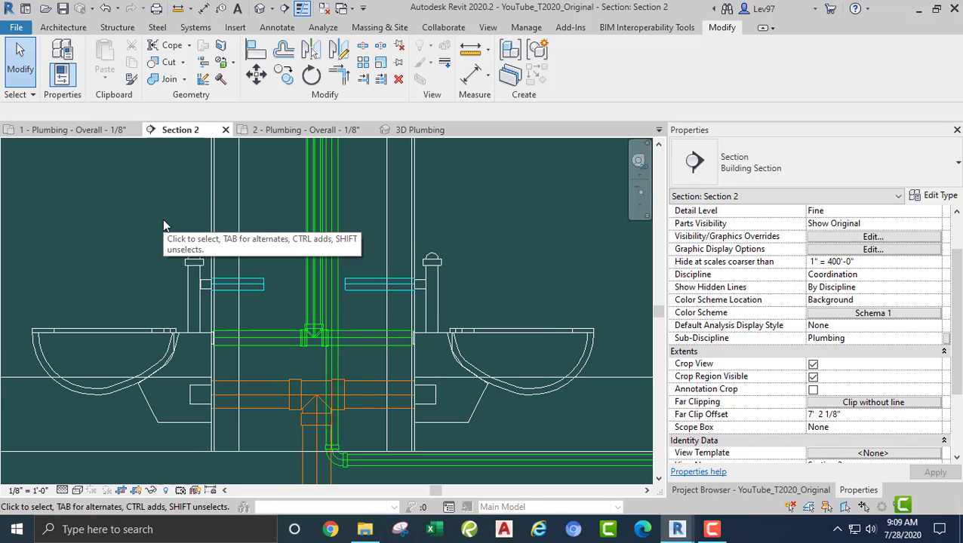
scroll(162, 221, down, 6)
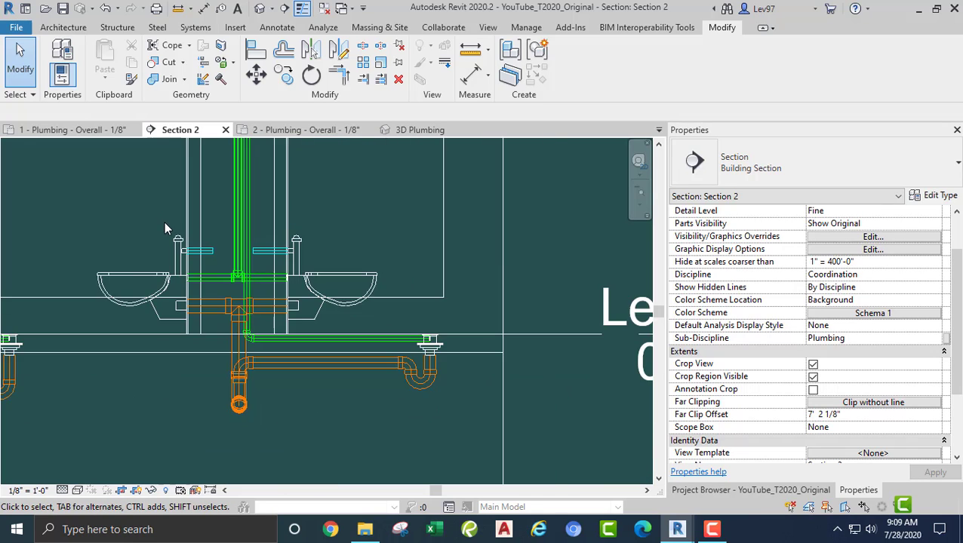
scroll(172, 308, up, 4)
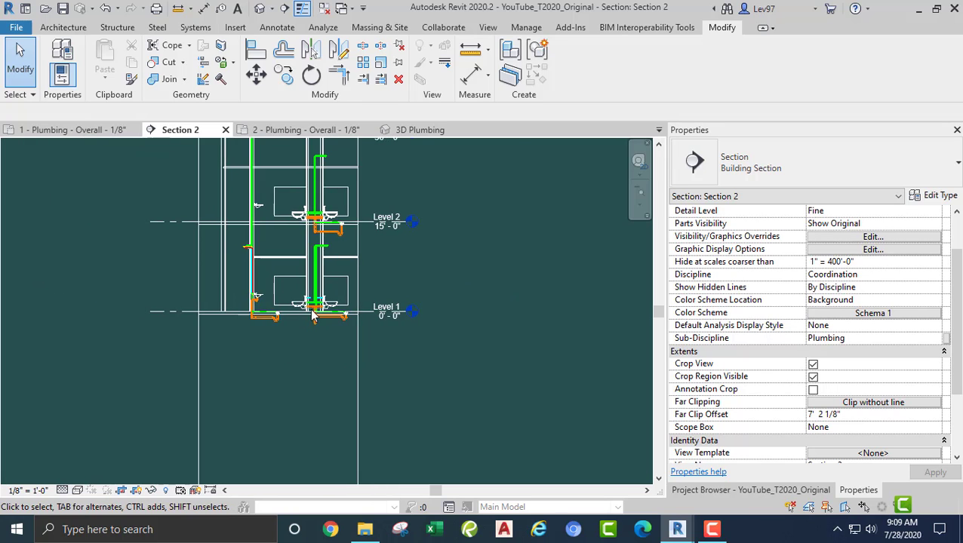
middle_drag(295, 270, 323, 385)
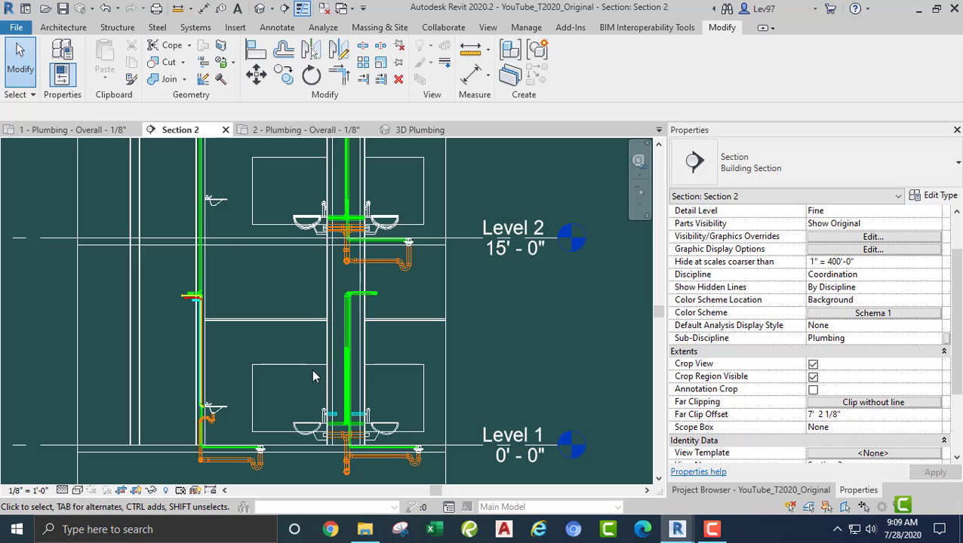
Reduce Section 2's far clip offset in the Level 1 plan to about 2' 4" so its depth covers only the end water closets.
click(68, 130)
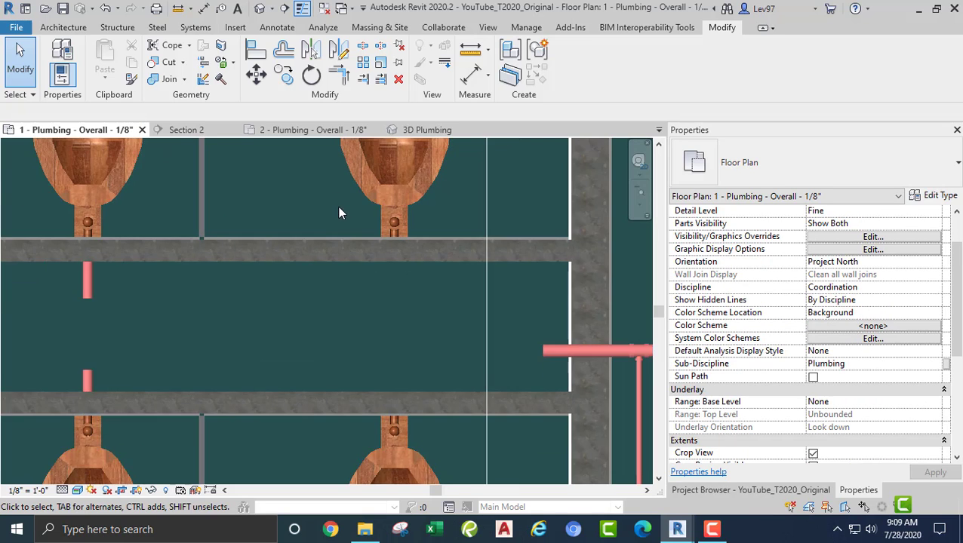
scroll(338, 206, down, 2)
middle_drag(355, 272, 381, 280)
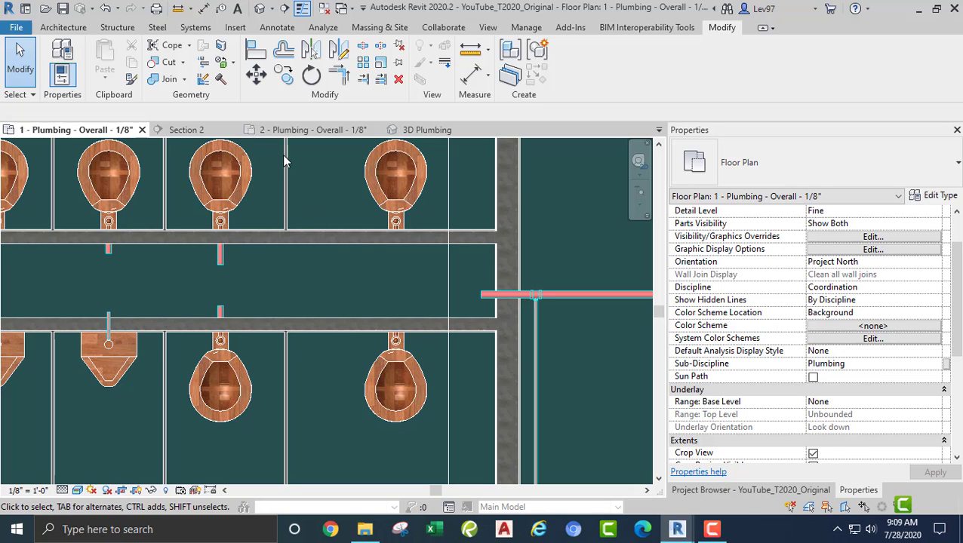
click(447, 278)
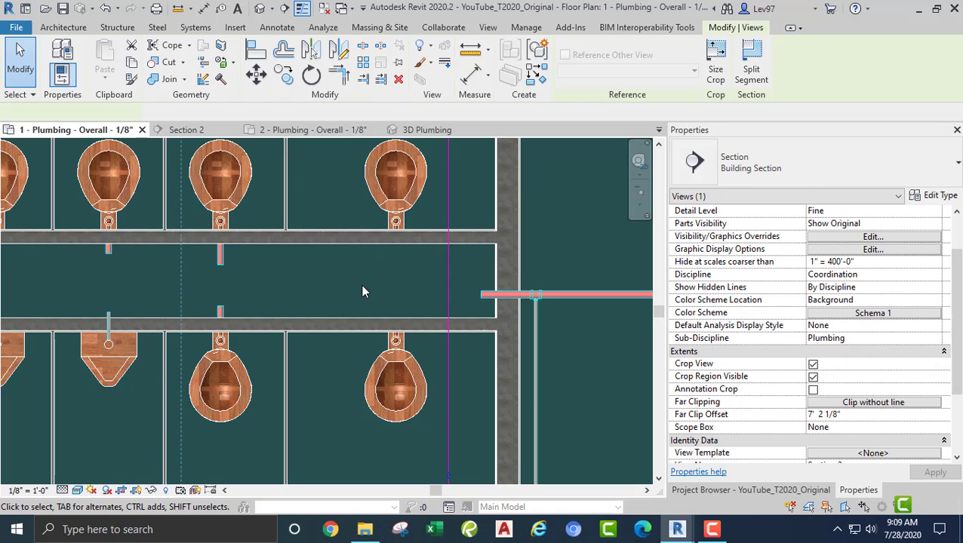
scroll(227, 315, down, 3)
scroll(256, 321, up, 2)
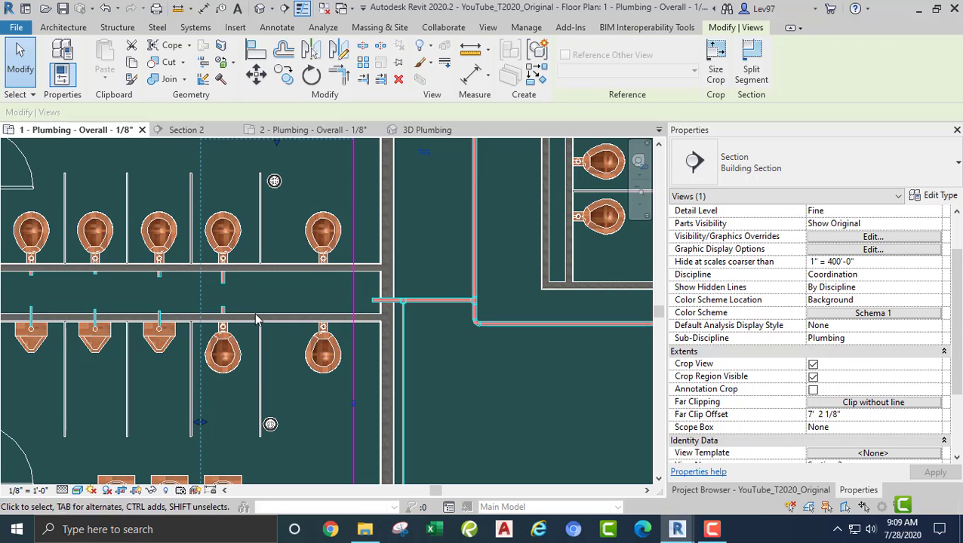
drag(203, 427, 303, 425)
click(291, 211)
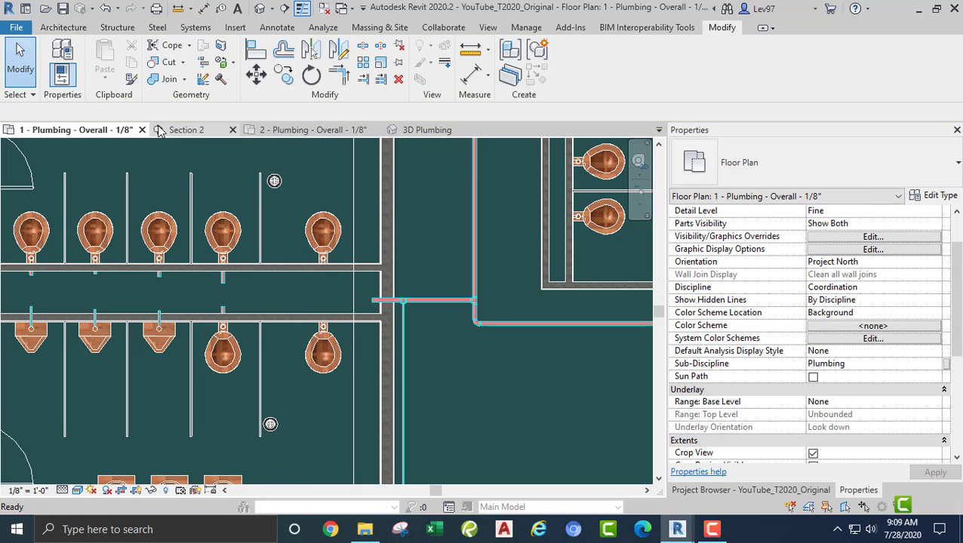
In Section 2, draw a short horizontal 1 1/2" DCW pipe from the left-hand Level 1 water closet's cold water connector into the chase.
click(182, 129)
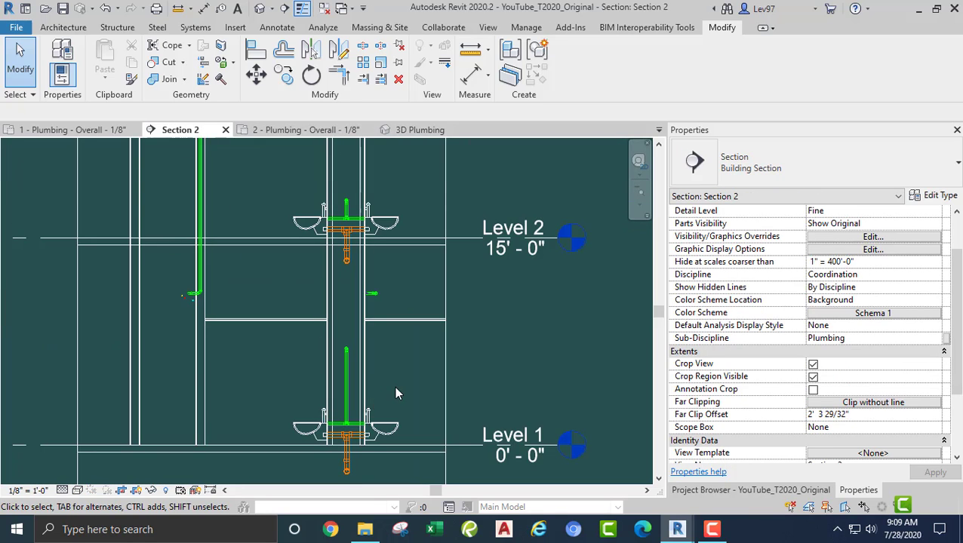
scroll(401, 332, up, 8)
scroll(343, 342, up, 1)
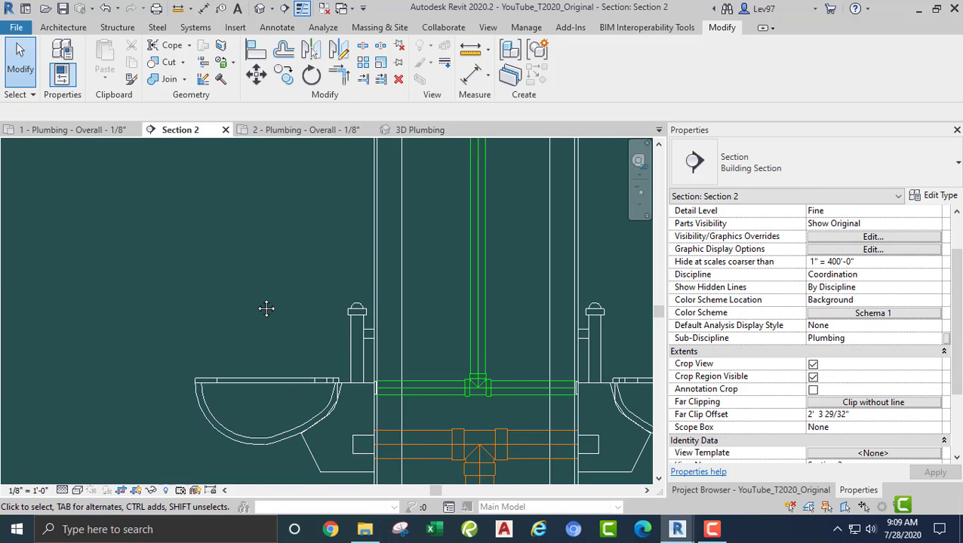
middle_drag(366, 309, 244, 308)
click(239, 307)
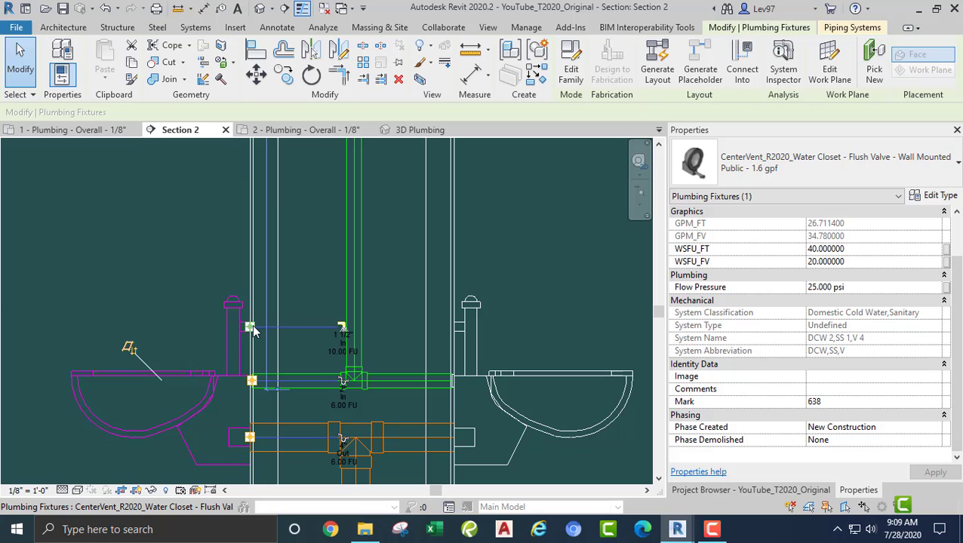
drag(250, 328, 253, 334)
right_click(252, 330)
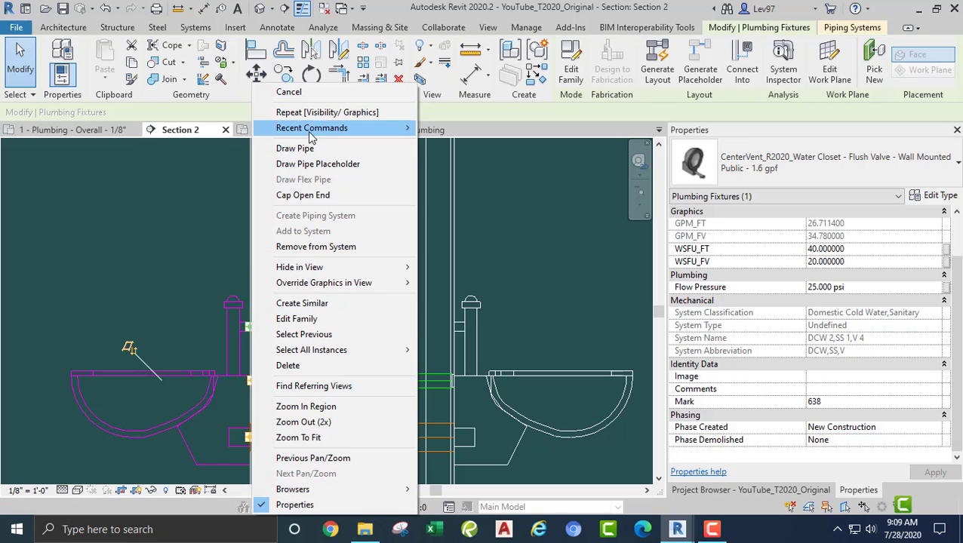
click(302, 154)
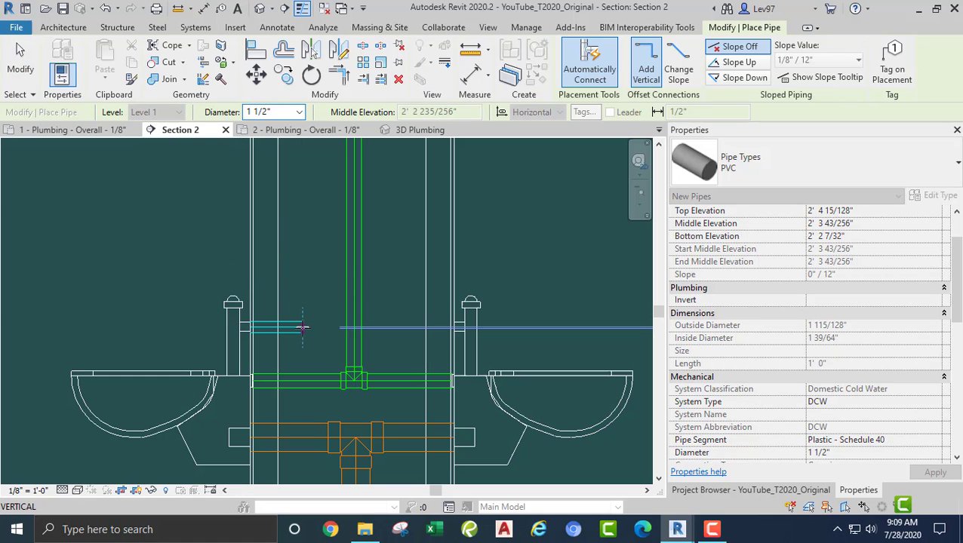
click(302, 327)
key(Escape)
key(Escape)
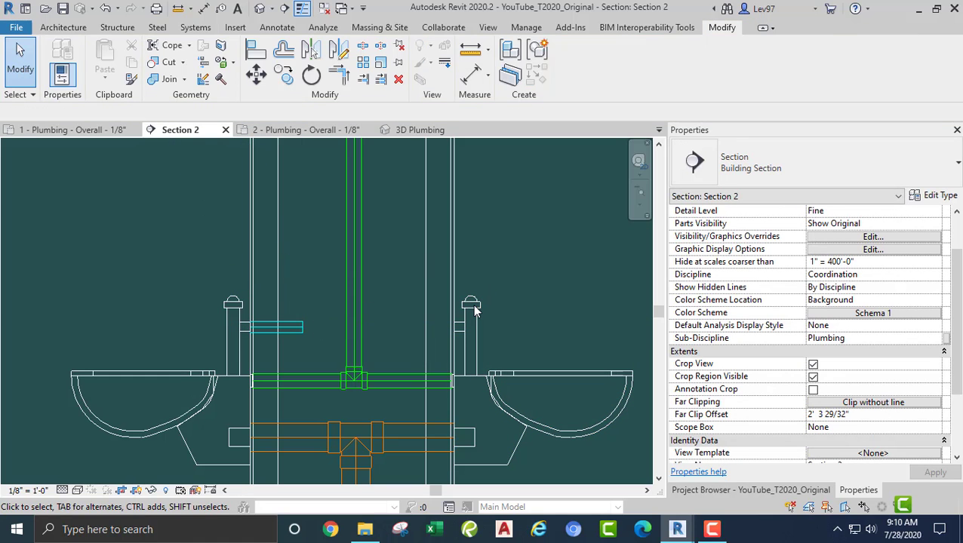
In Section 2, draw a short horizontal 1 1/2" DCW pipe from the right-hand Level 1 water closet's cold water connector into the chase.
click(473, 309)
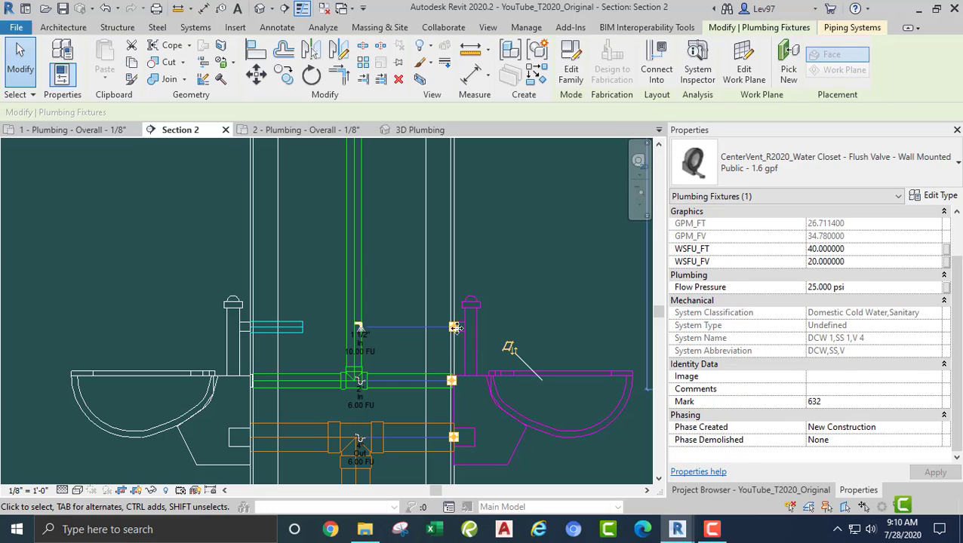
drag(453, 329, 455, 334)
right_click(455, 334)
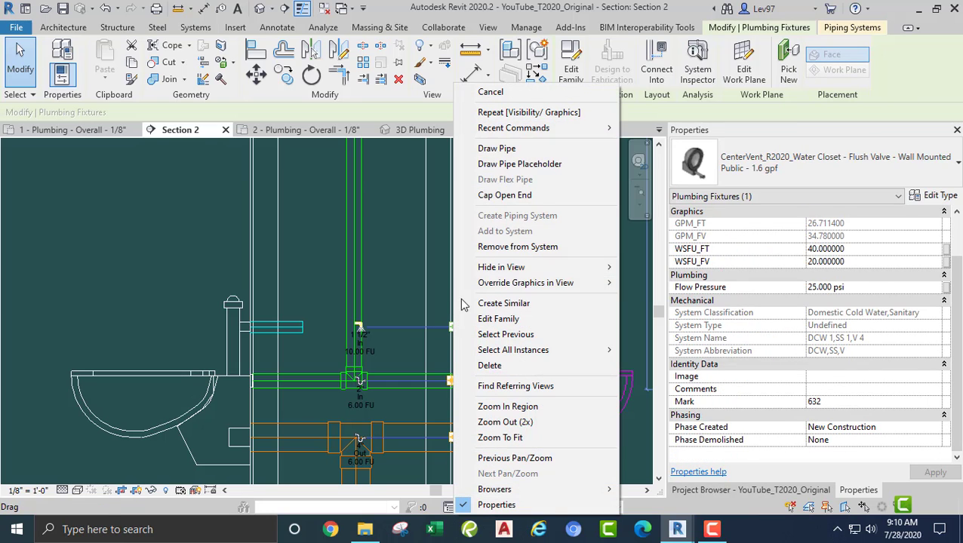
click(489, 153)
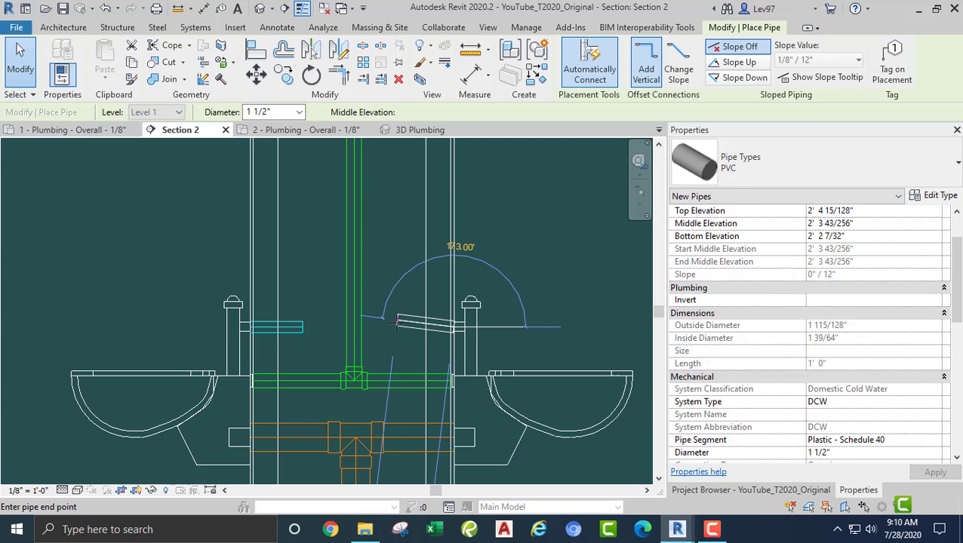
click(386, 327)
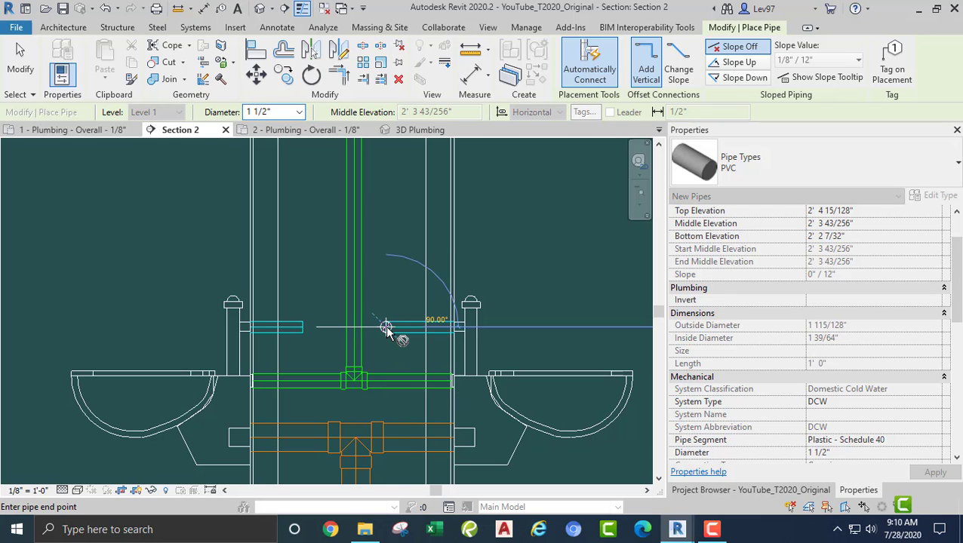
key(Escape)
key(Escape)
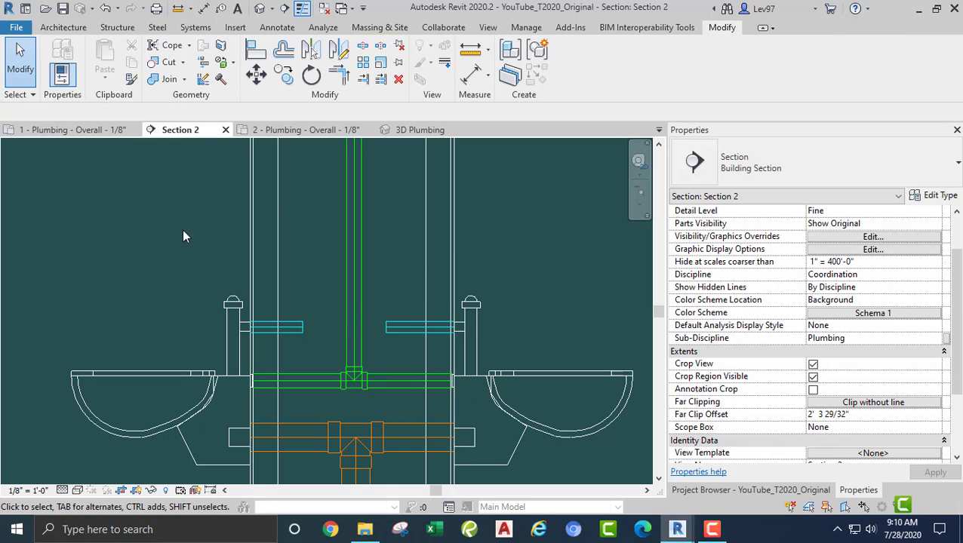
In the Level 1 plumbing plan, rotate the Section 2 line 90 degrees so it runs lengthwise along the chase.
click(56, 129)
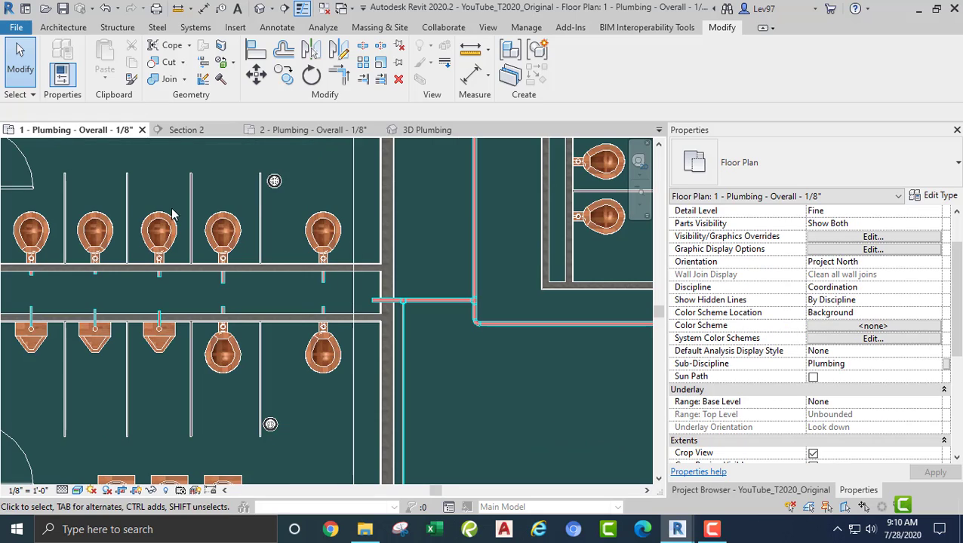
middle_drag(290, 234, 286, 193)
scroll(386, 264, up, 4)
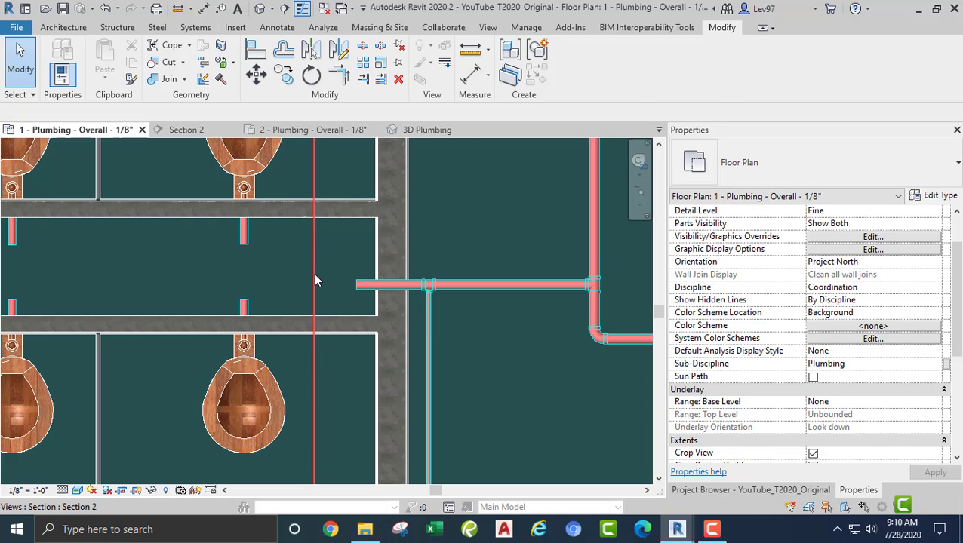
click(314, 273)
middle_drag(291, 275, 378, 310)
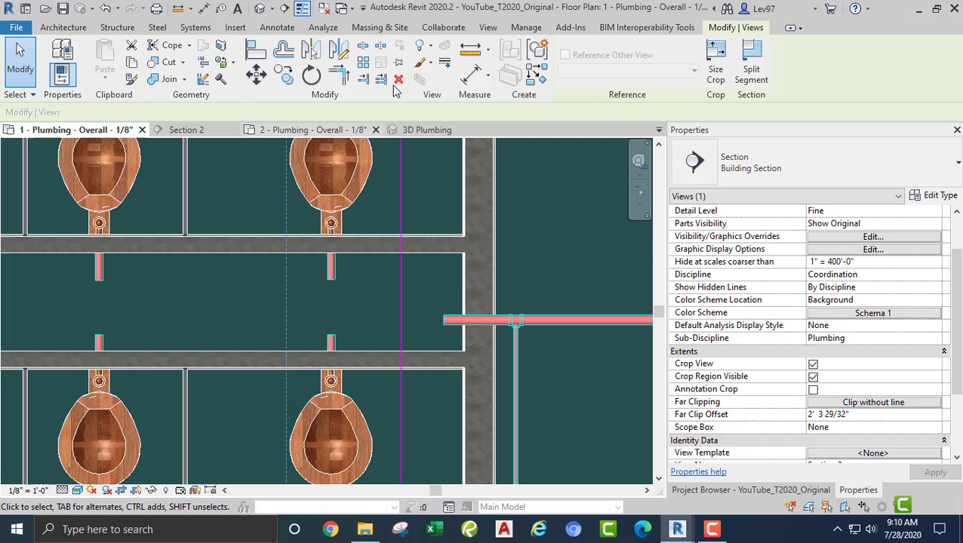
click(311, 76)
click(383, 112)
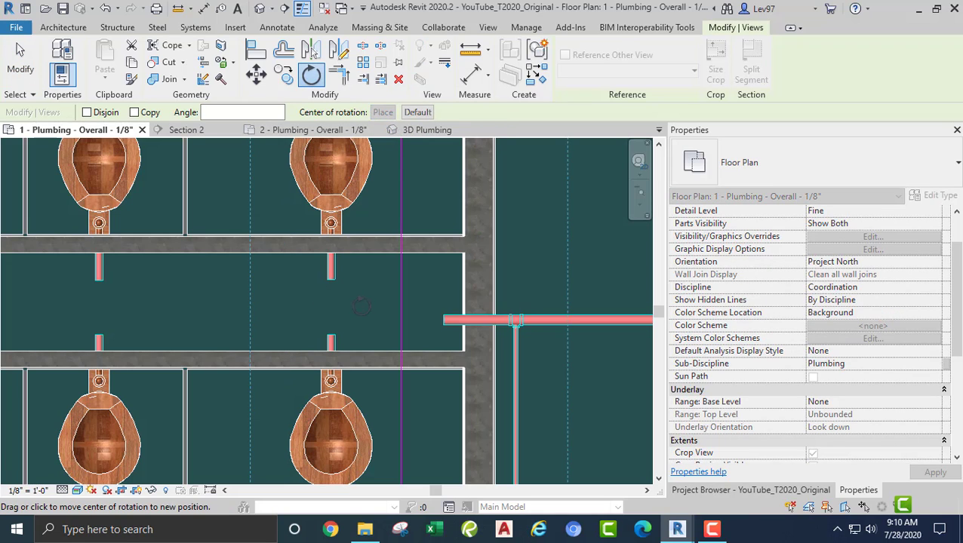
click(401, 309)
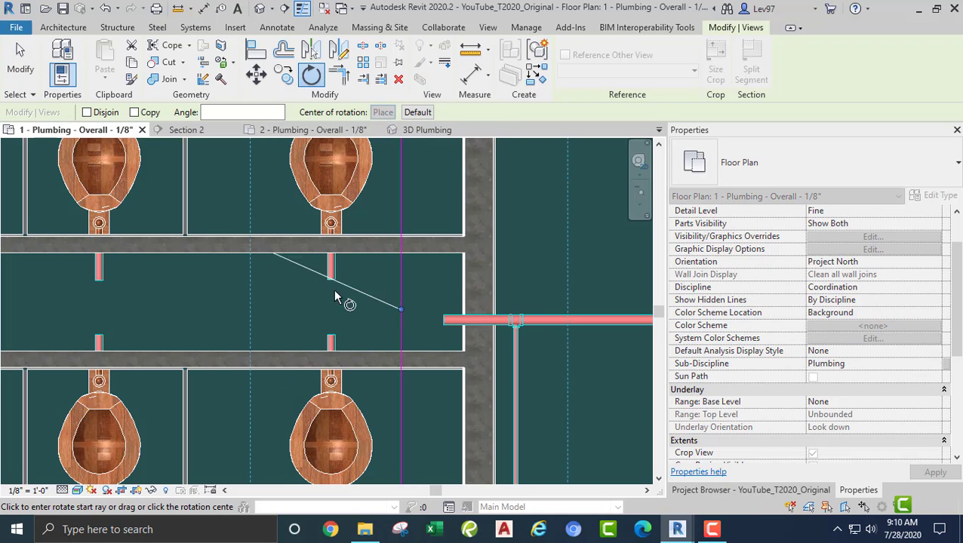
click(287, 306)
text(90)
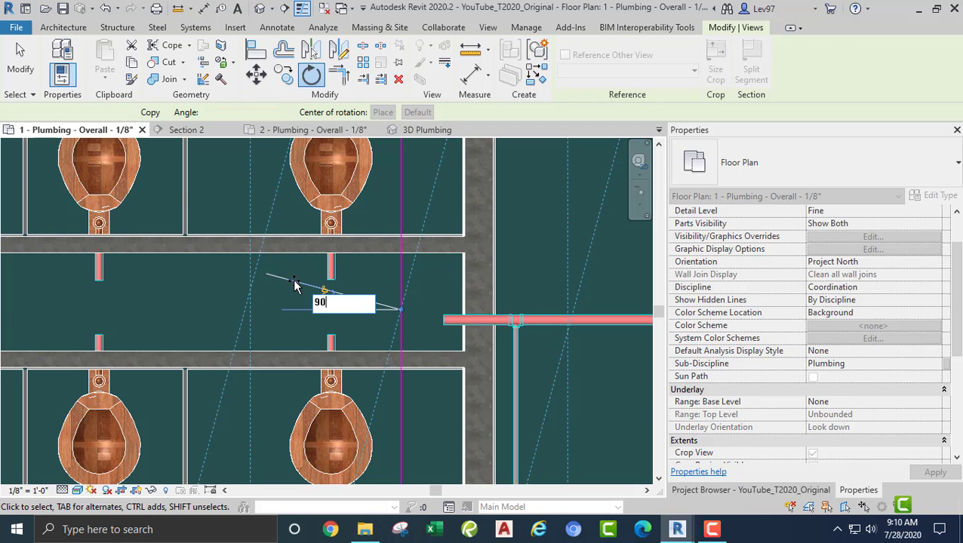
key(Return)
scroll(301, 274, down, 2)
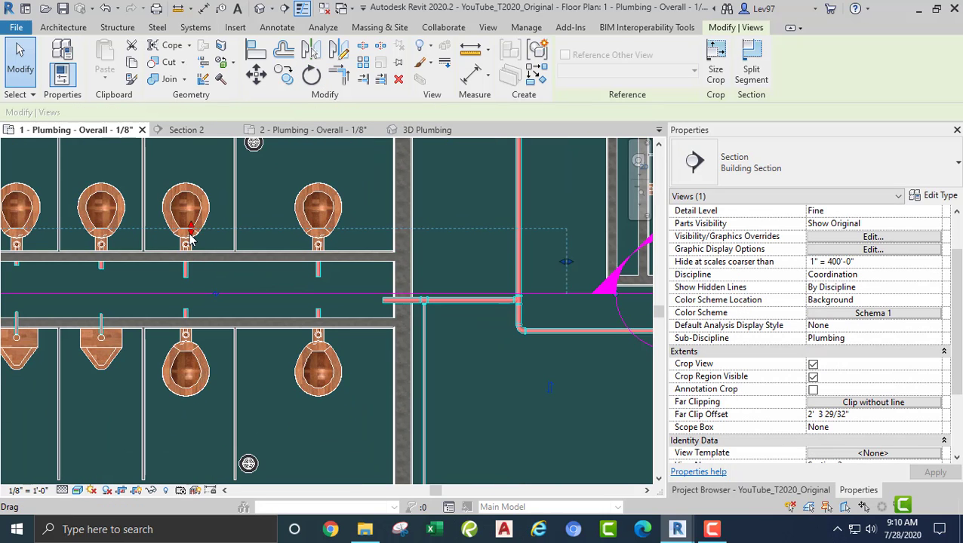
Reduce Section 2's far clip offset to about 9 1/2" and move its line beside the lower chase wall.
drag(190, 231, 195, 280)
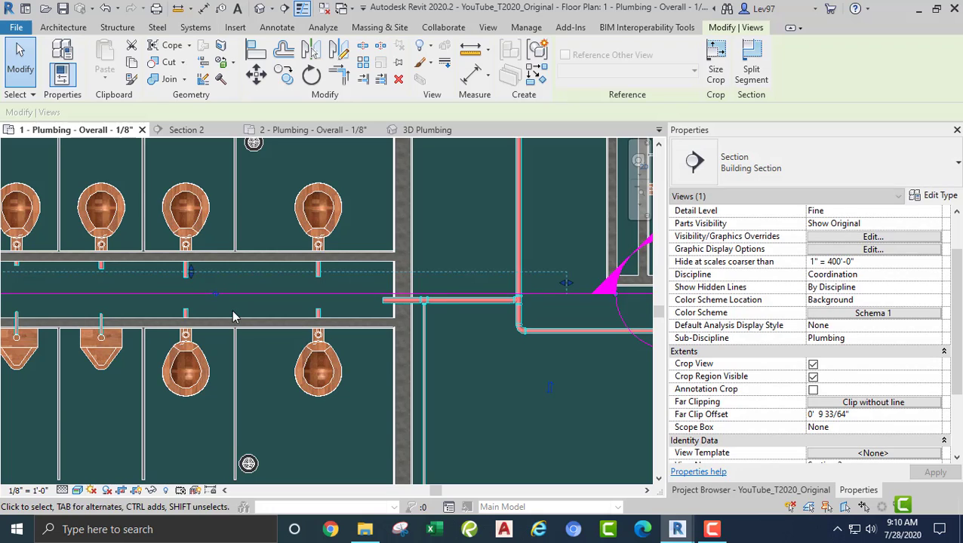
scroll(231, 301, up, 4)
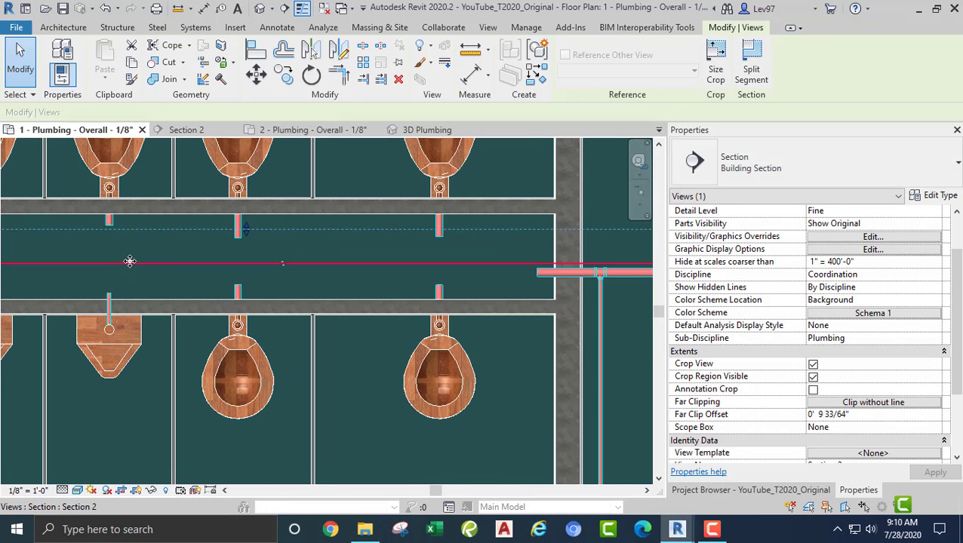
drag(129, 264, 172, 291)
scroll(538, 285, up, 2)
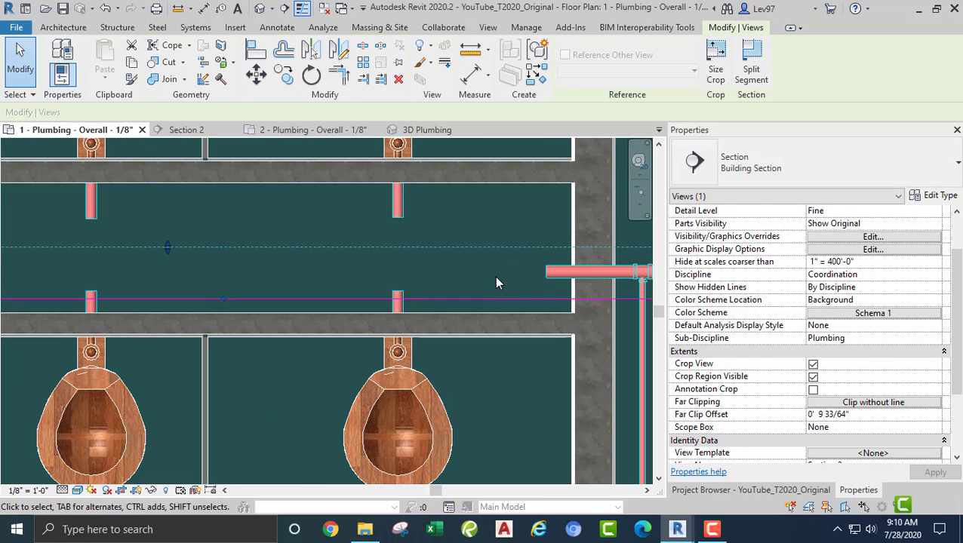
click(479, 268)
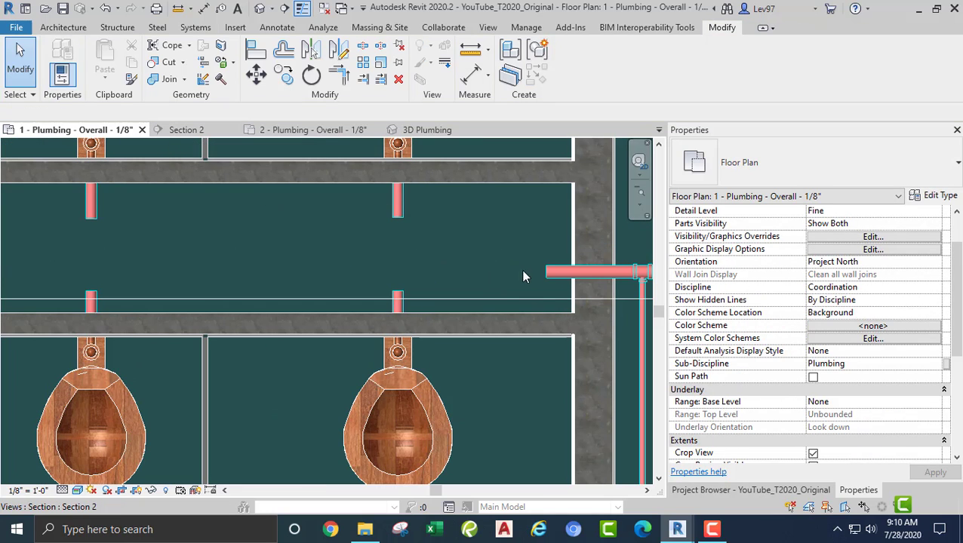
Select the 2" DCW main's open end at the chase in plan and locate it in Section 2.
click(465, 296)
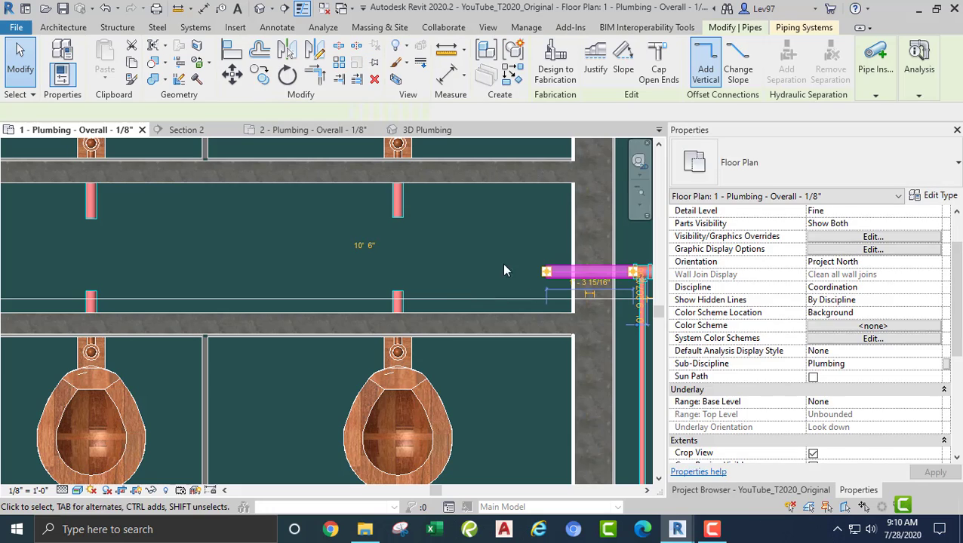
key(ctrl+Tab)
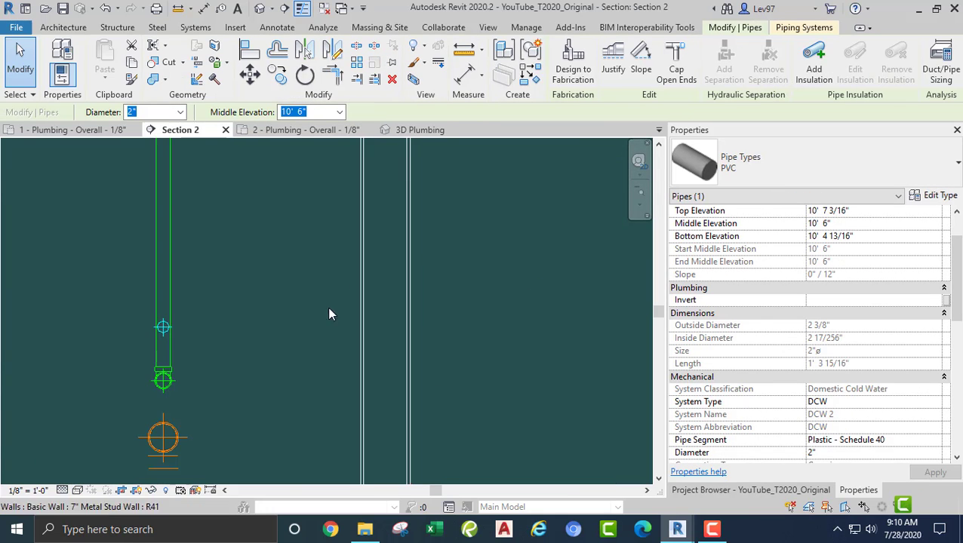
scroll(271, 337, down, 7)
middle_drag(386, 333, 392, 316)
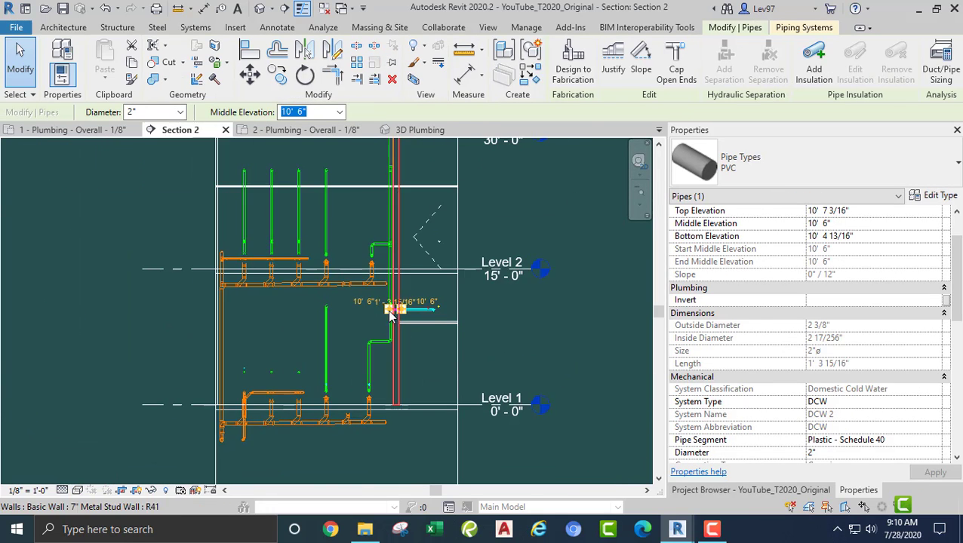
scroll(389, 314, up, 8)
key(Escape)
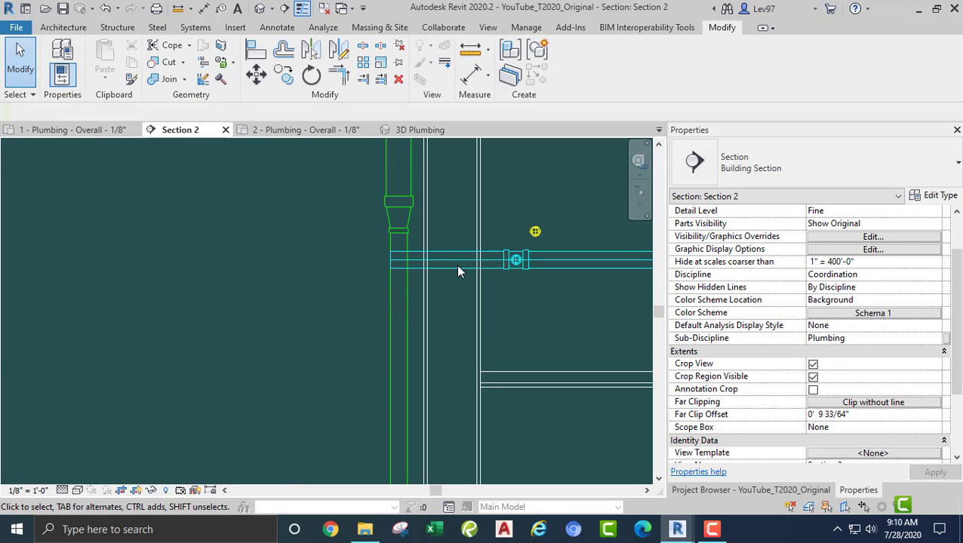
Extend the 2" DCW main past the vent riser, drop it to elevation 2' 0", and run it horizontally toward the end water closets.
click(413, 265)
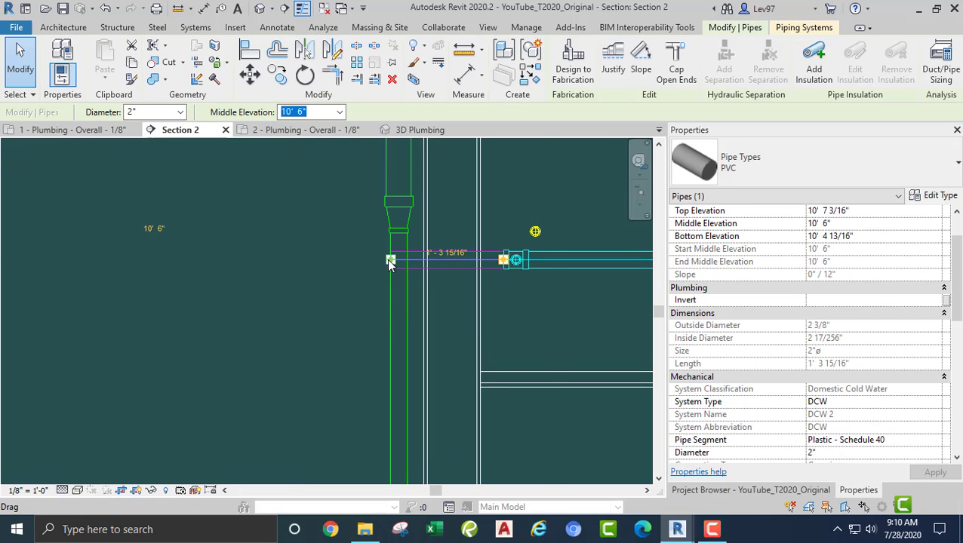
right_click(389, 262)
click(442, 201)
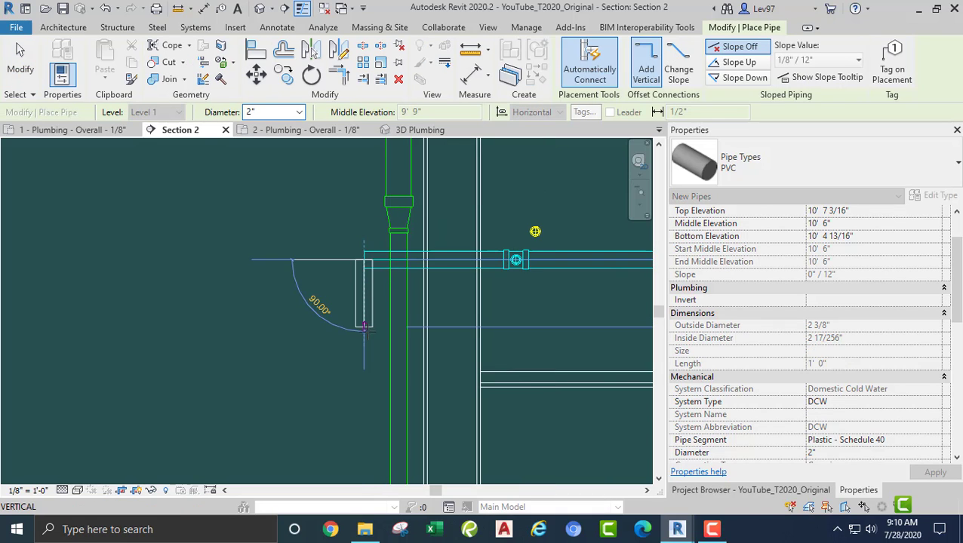
scroll(367, 349, down, 3)
middle_drag(367, 349, 399, 210)
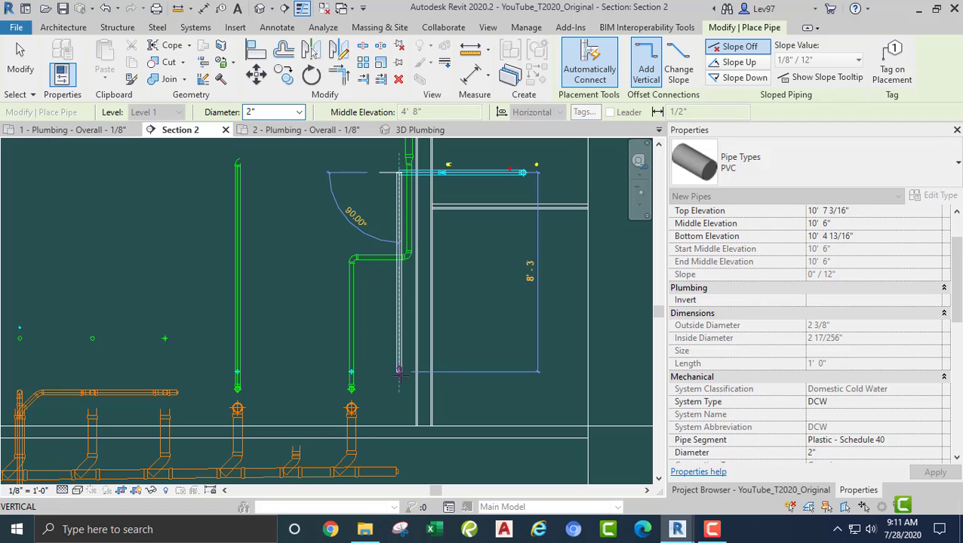
scroll(400, 378, up, 1)
middle_drag(428, 356, 478, 211)
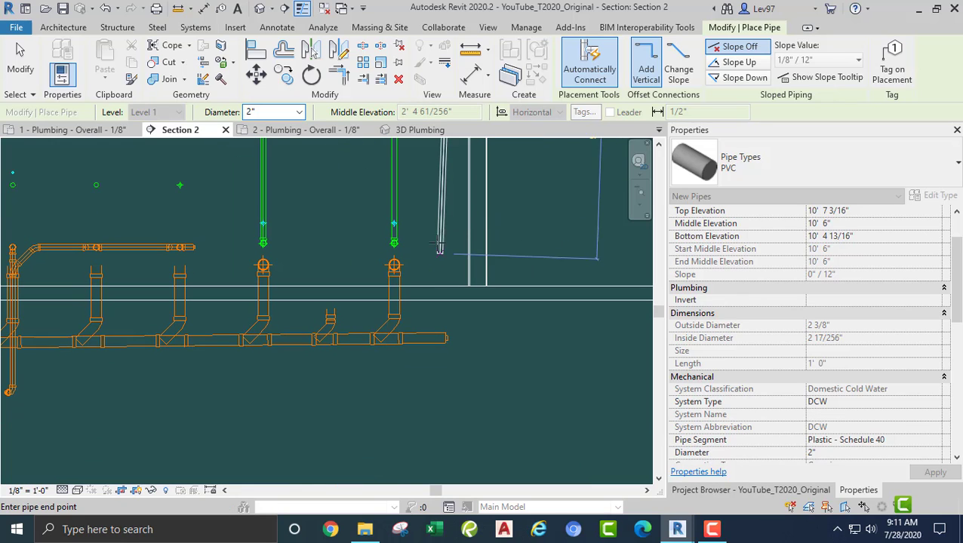
scroll(448, 223, up, 3)
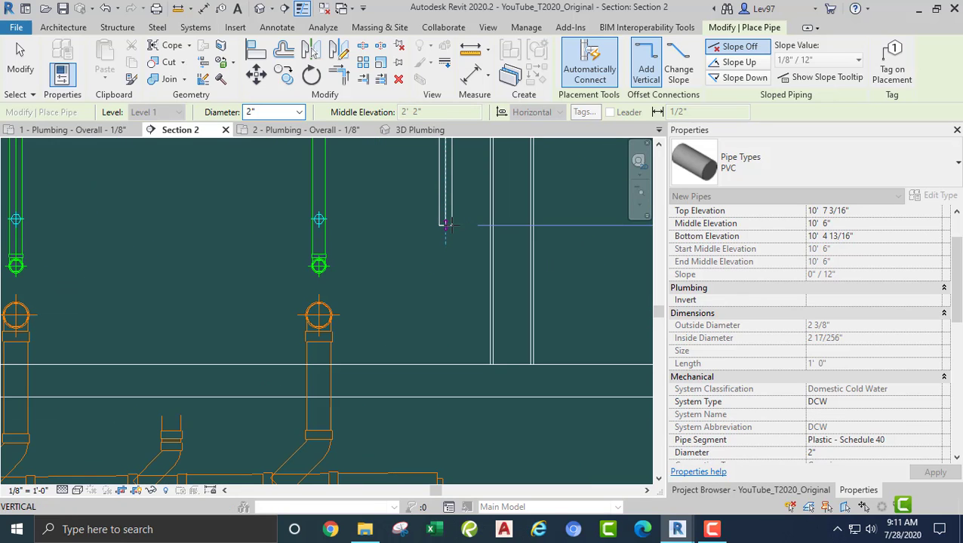
click(446, 236)
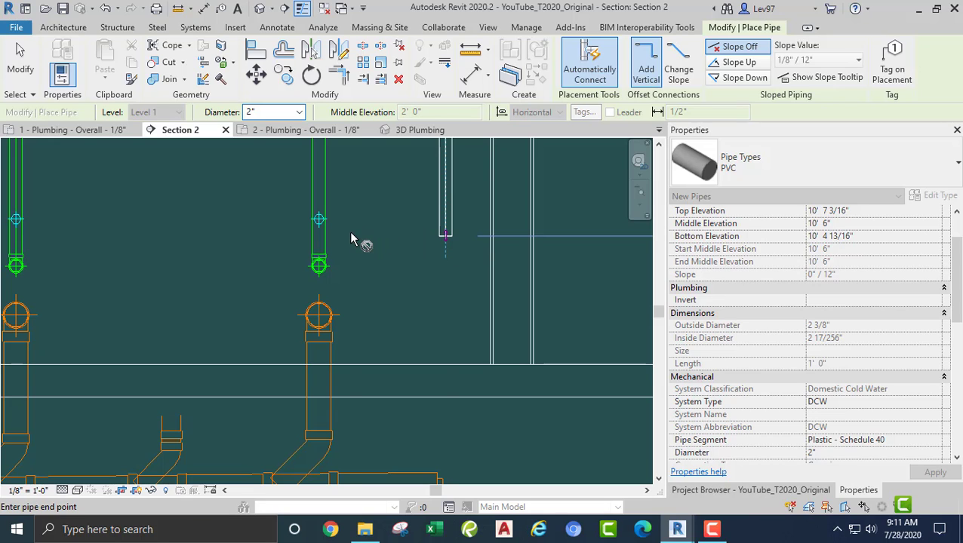
click(349, 236)
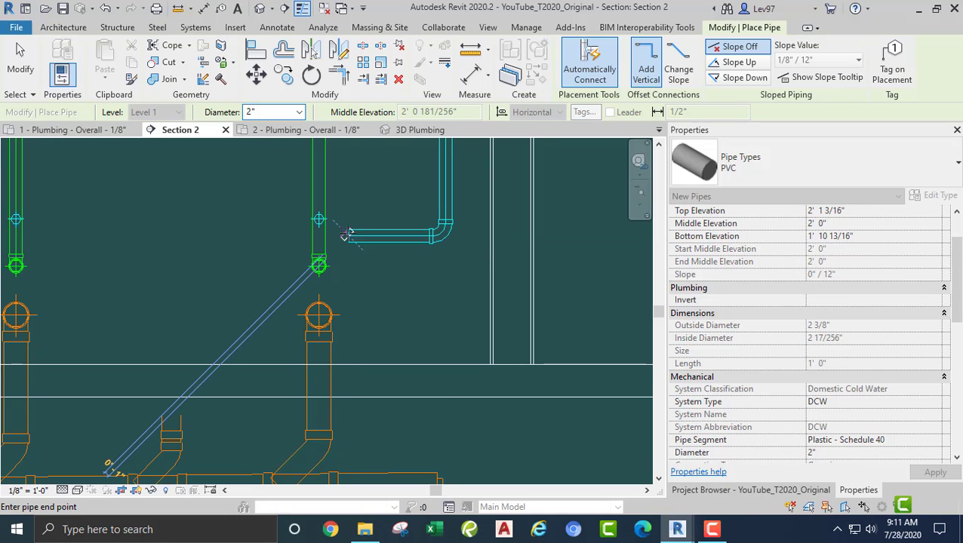
key(Escape)
key(Escape)
Align the centerline of the new low horizontal DCW pipe with the end water closet's cold water stub.
middle_drag(416, 290, 512, 358)
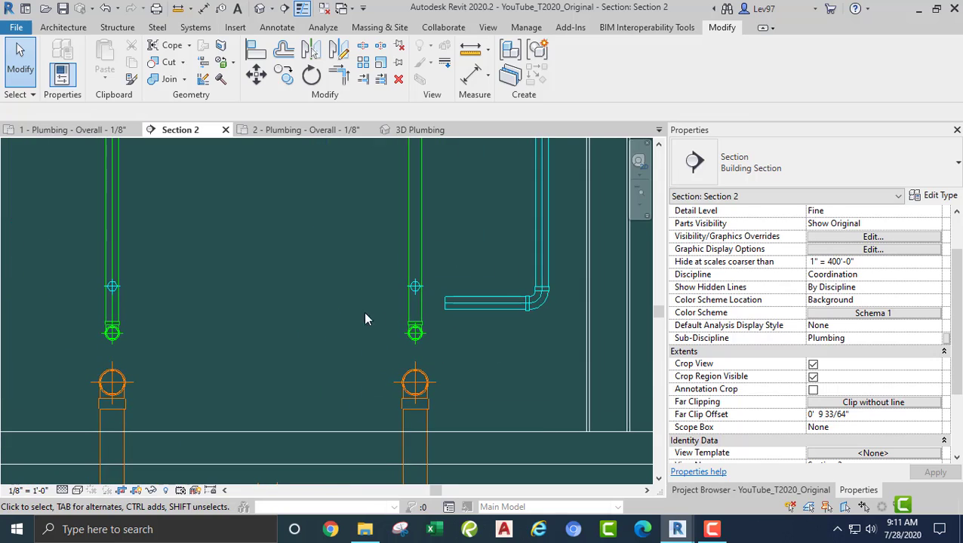
scroll(365, 302, up, 3)
middle_drag(418, 264, 421, 336)
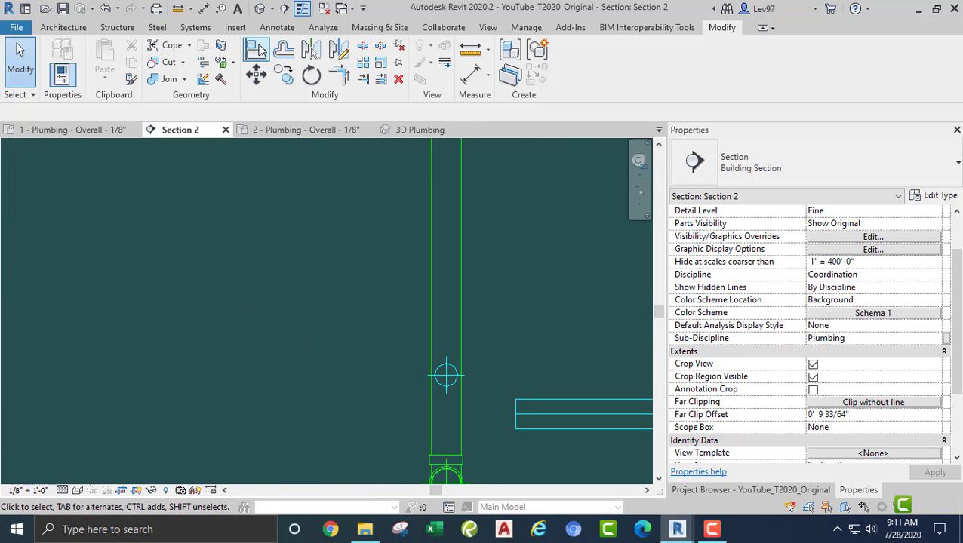
key(a)
key(l)
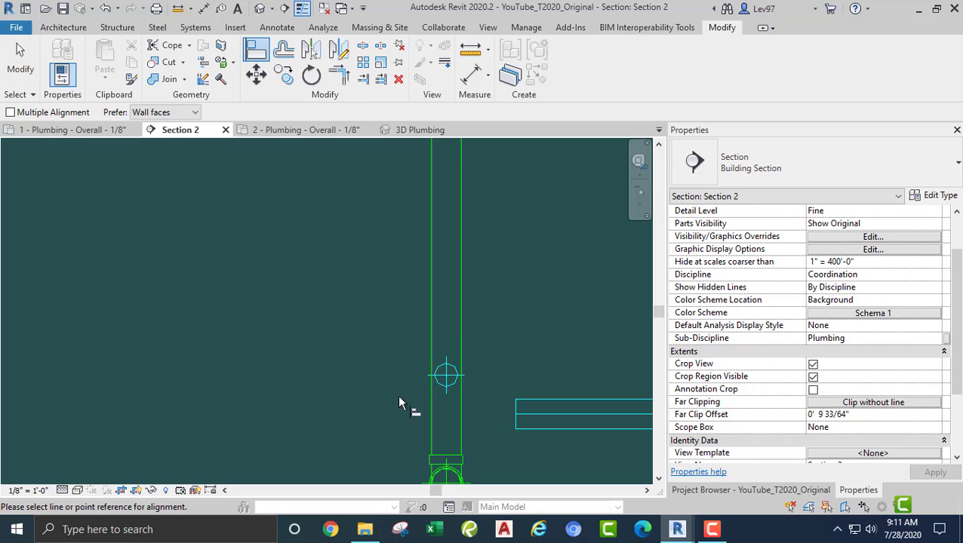
click(444, 386)
click(540, 410)
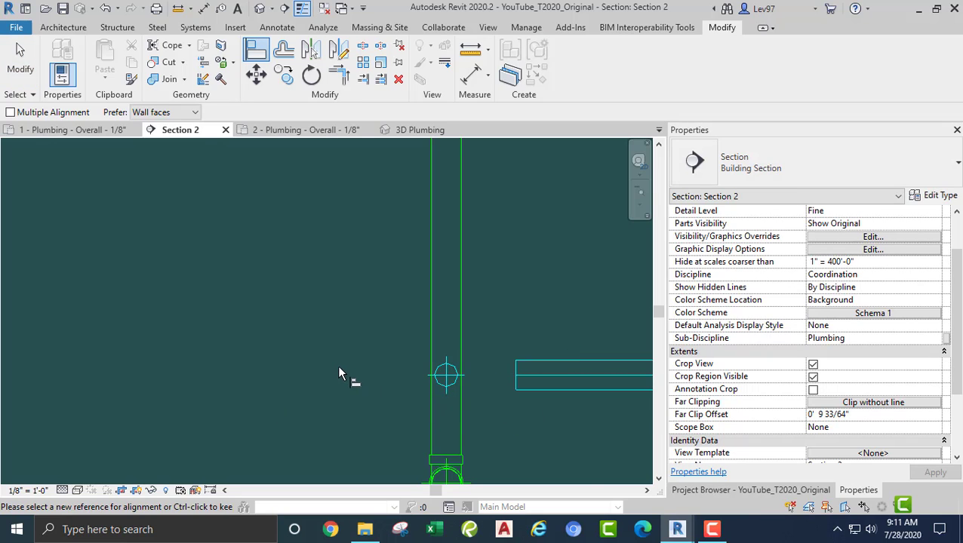
key(Escape)
scroll(336, 365, down, 2)
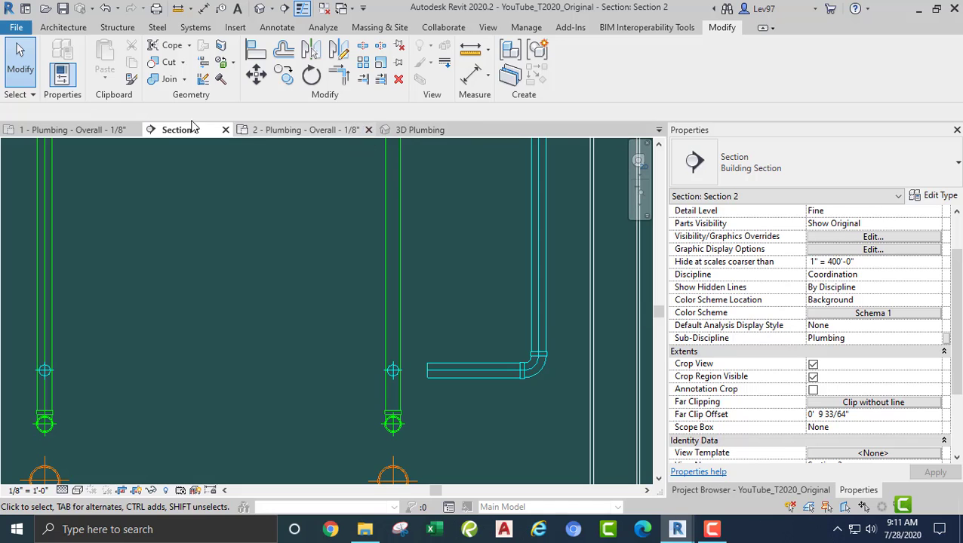
Open the Level 1 plumbing plan and locate the open end of the new DCW pipe in the chase.
click(110, 130)
scroll(298, 261, down, 2)
middle_drag(300, 262, 445, 286)
scroll(457, 293, up, 1)
Try to stretch the low DCW pipe's open end along the chase toward the water closets, and undo the change.
drag(457, 289, 355, 294)
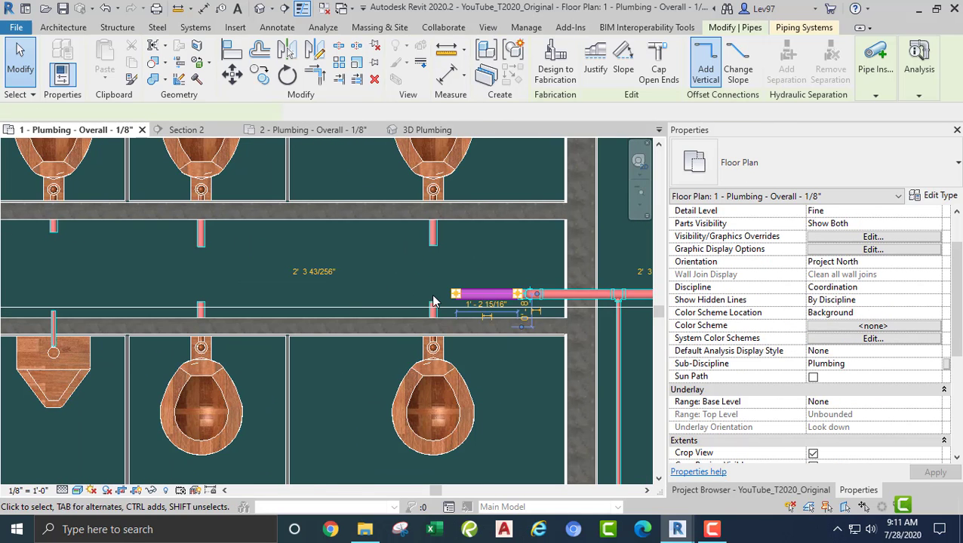
click(347, 251)
click(201, 154)
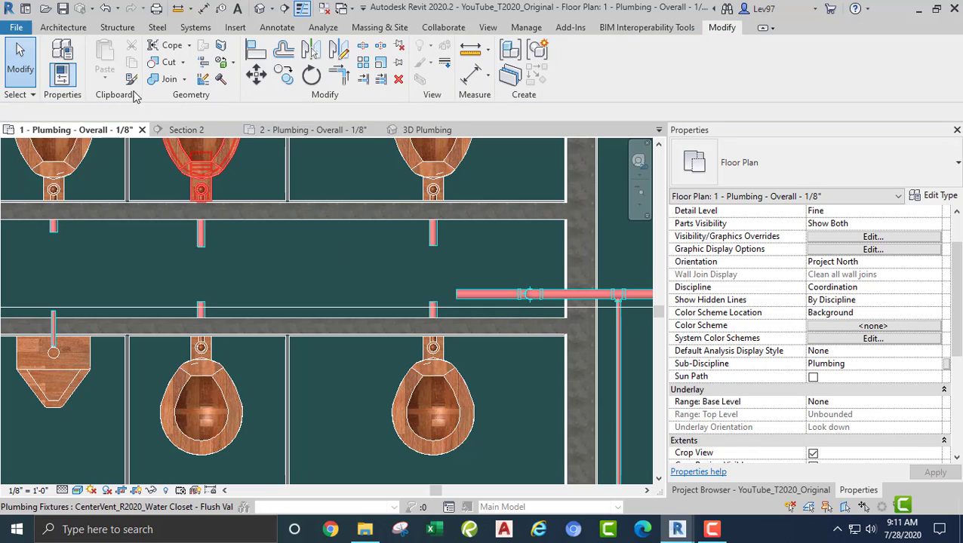
click(105, 8)
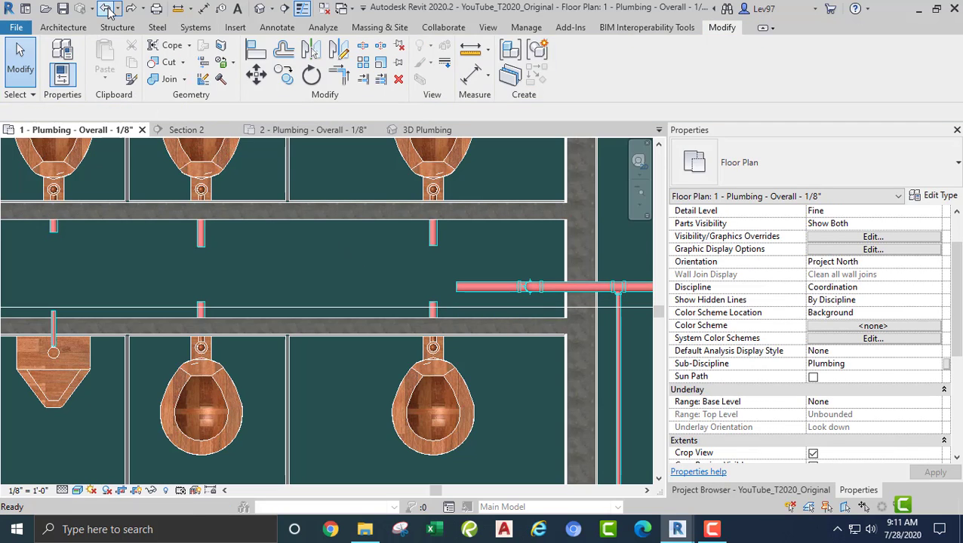
Try pinning the low DCW pipe's end segment in the chase, and unpin it again.
click(459, 289)
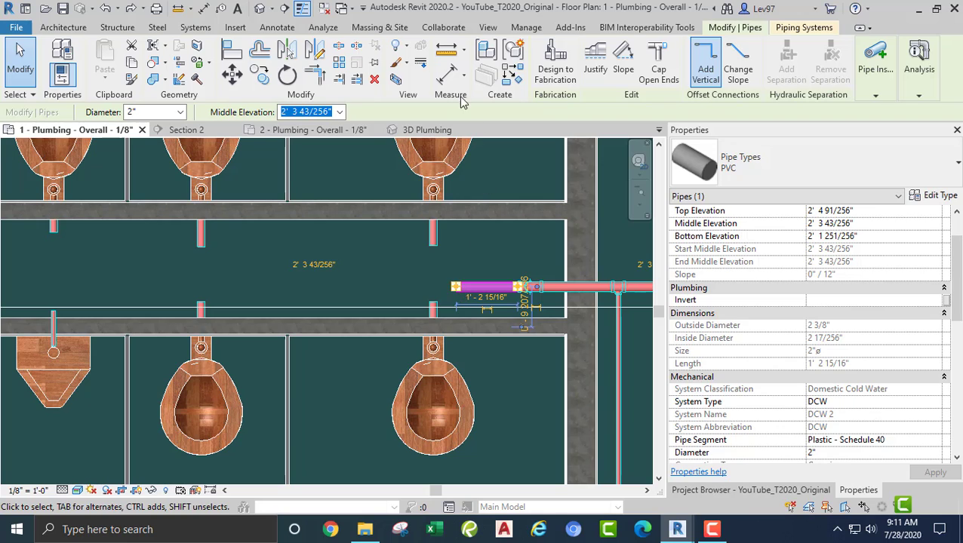
click(380, 65)
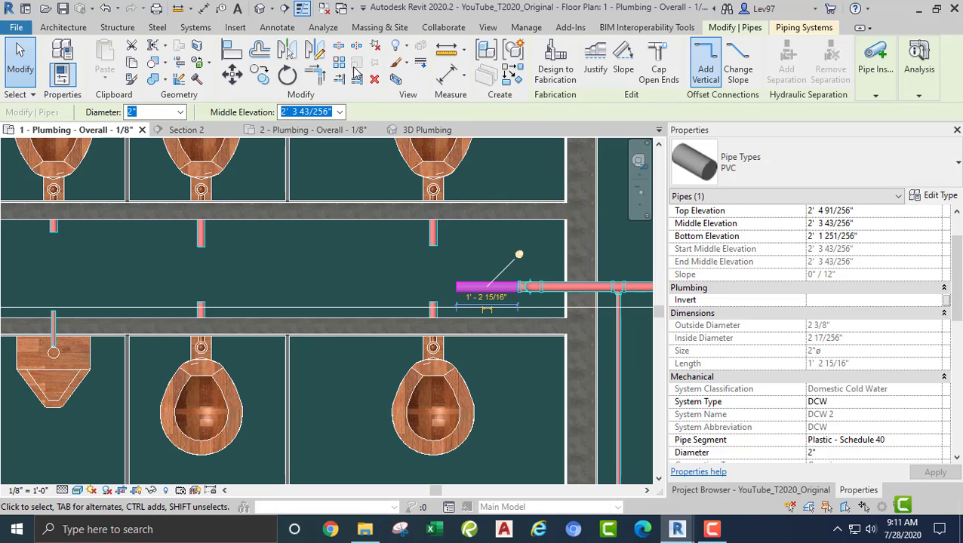
click(373, 50)
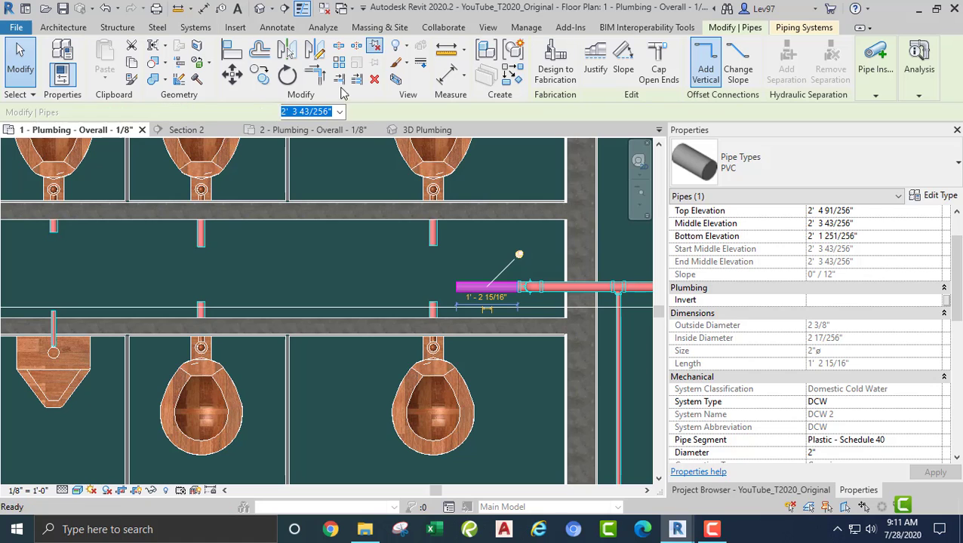
click(437, 265)
Draw a 2" DCW pipe from the low main's open end straight along the chase, past both end water closets' stubs.
click(460, 288)
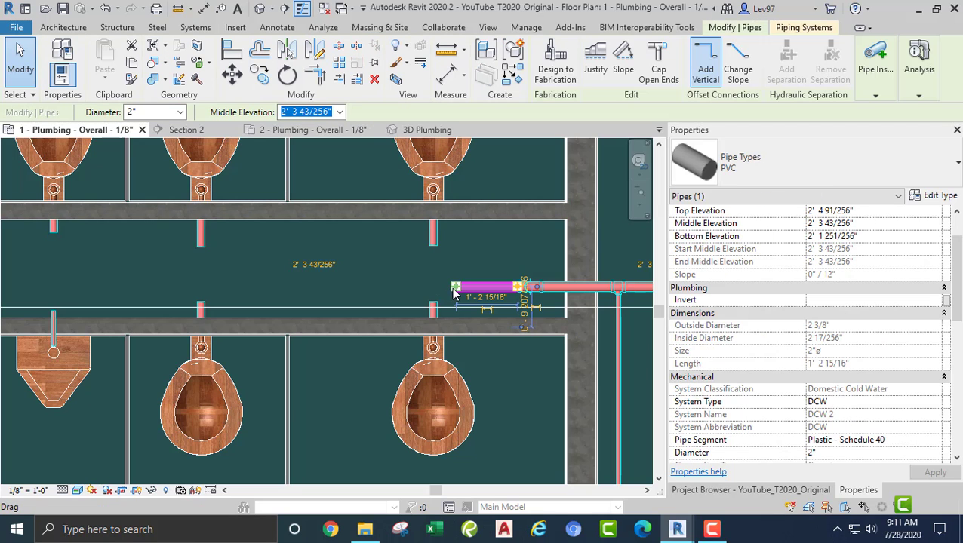
right_click(454, 289)
click(494, 200)
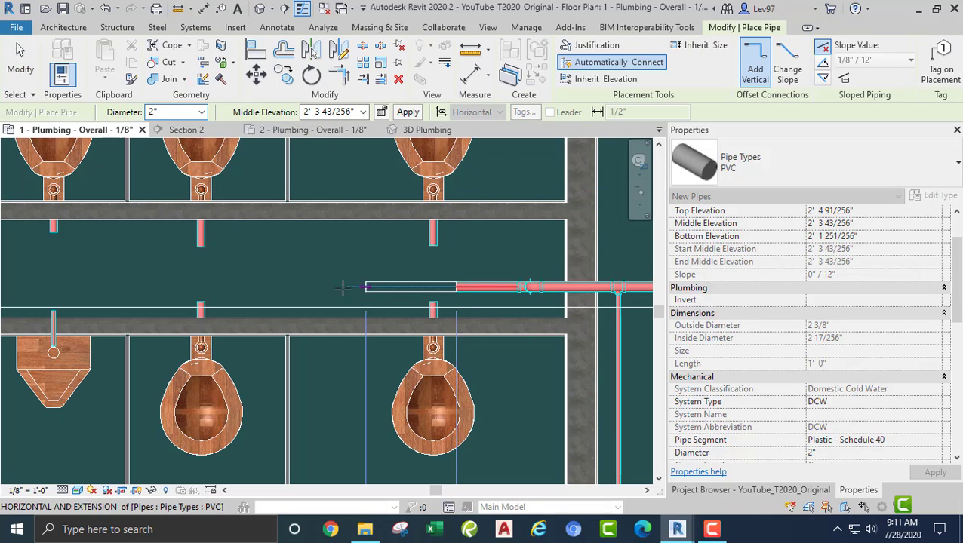
click(96, 288)
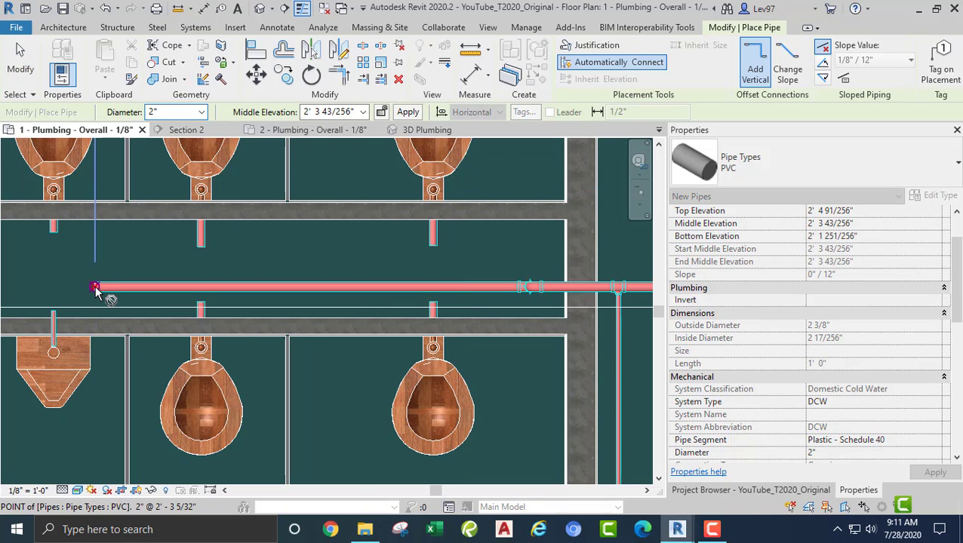
key(Escape)
key(Escape)
middle_drag(311, 266, 249, 267)
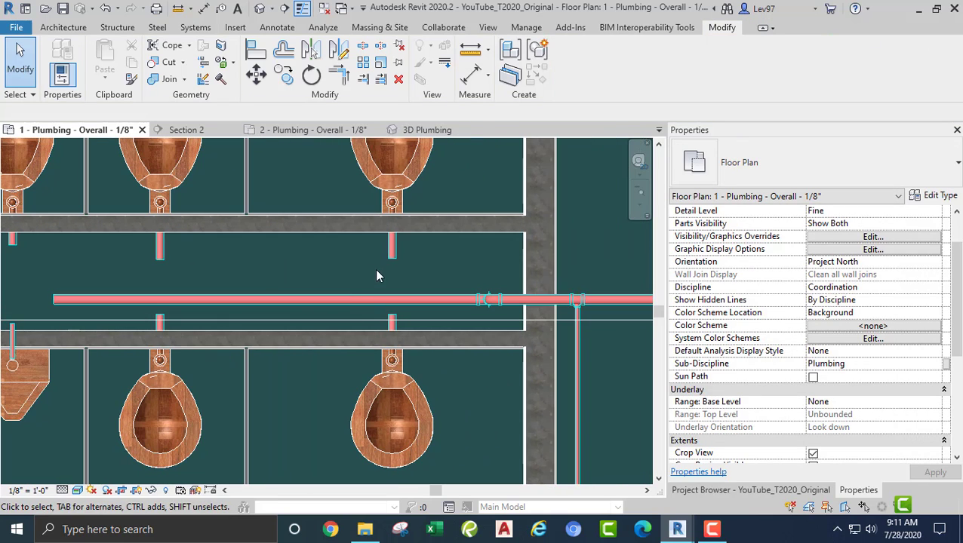
Branch a 2" DCW pipe off the low main up to the upper stubs' ends, and try running it along both upper stubs.
right_click(342, 300)
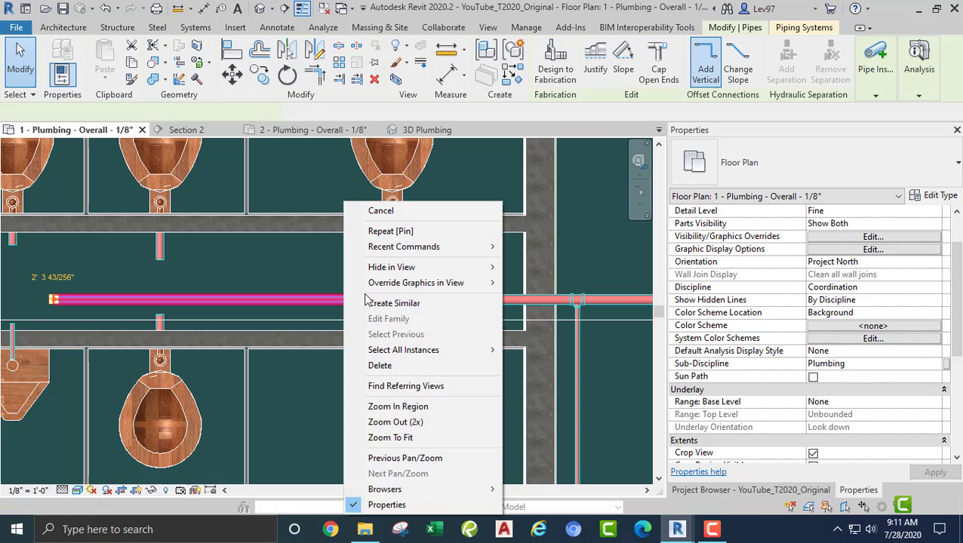
click(394, 302)
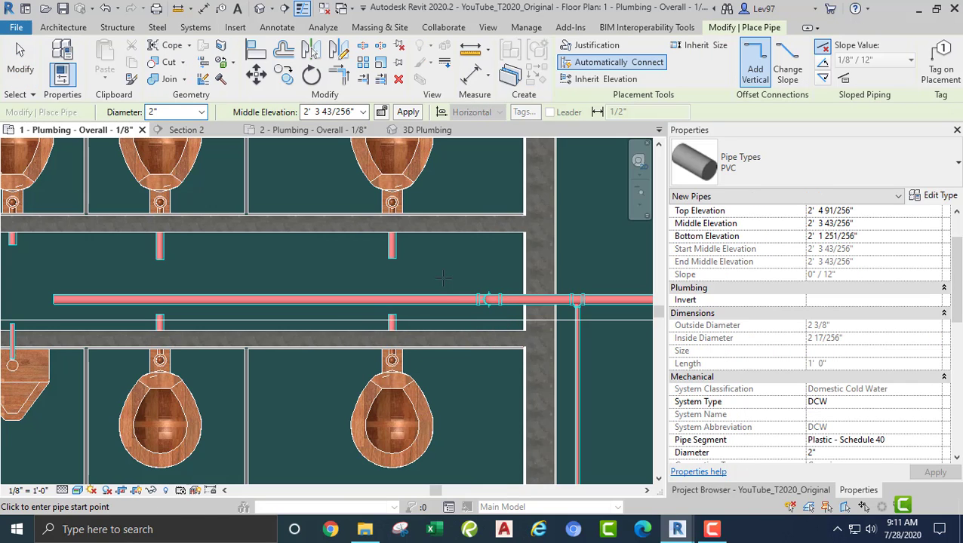
click(451, 299)
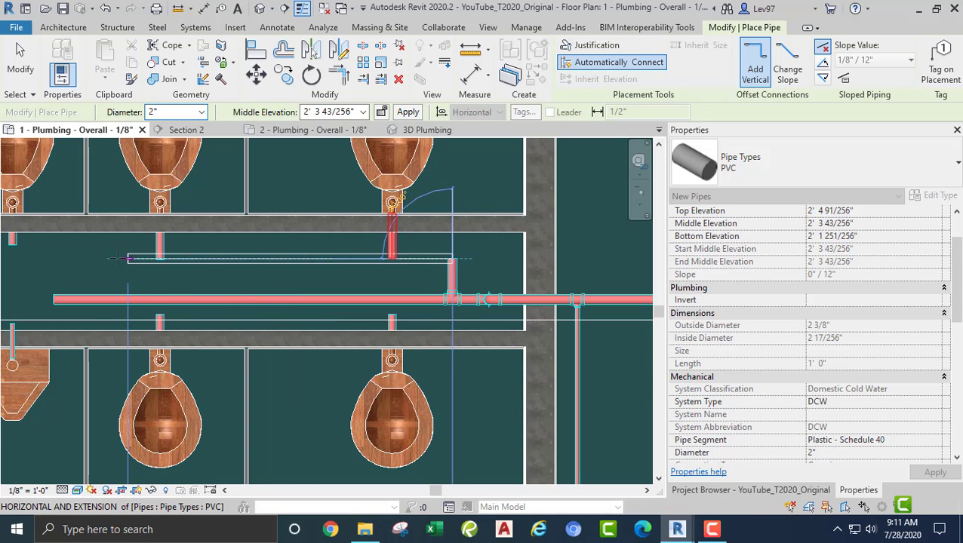
click(71, 259)
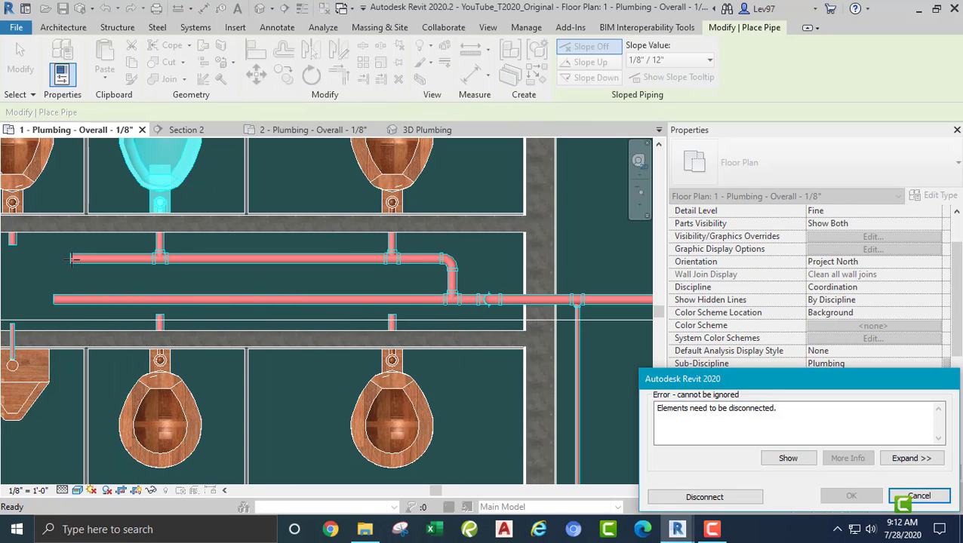
click(913, 497)
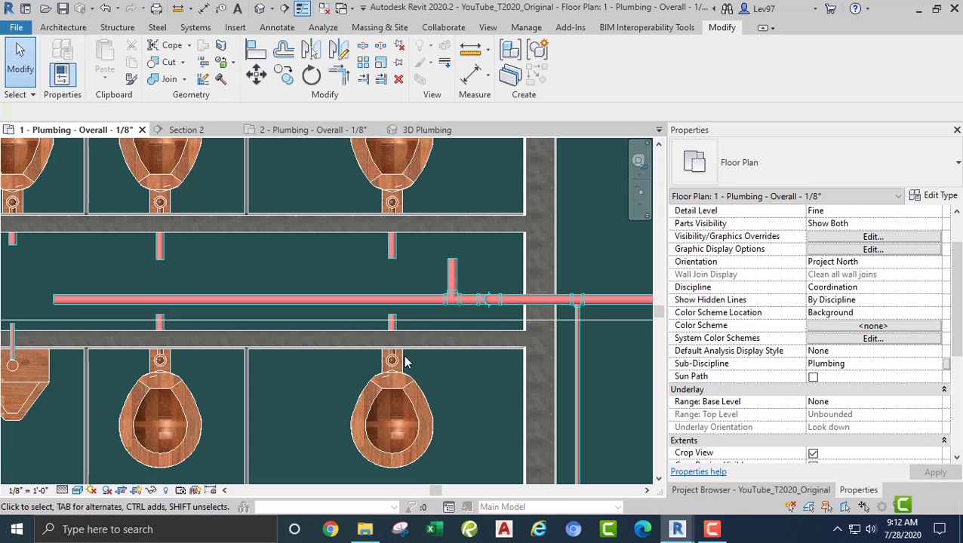
Run 2" pipe from the new branch's open end along the chase, connecting only the upper end water closet's stub.
click(467, 275)
right_click(453, 262)
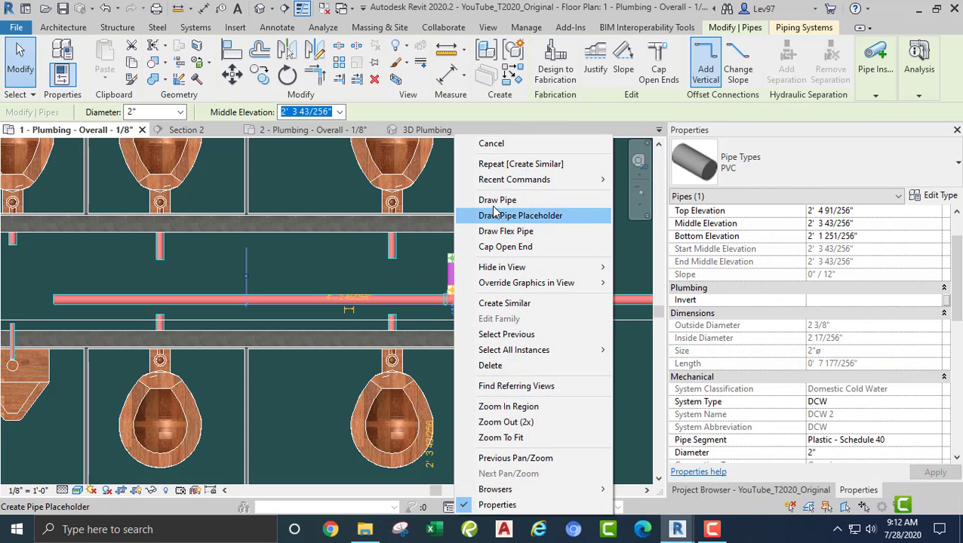
click(494, 197)
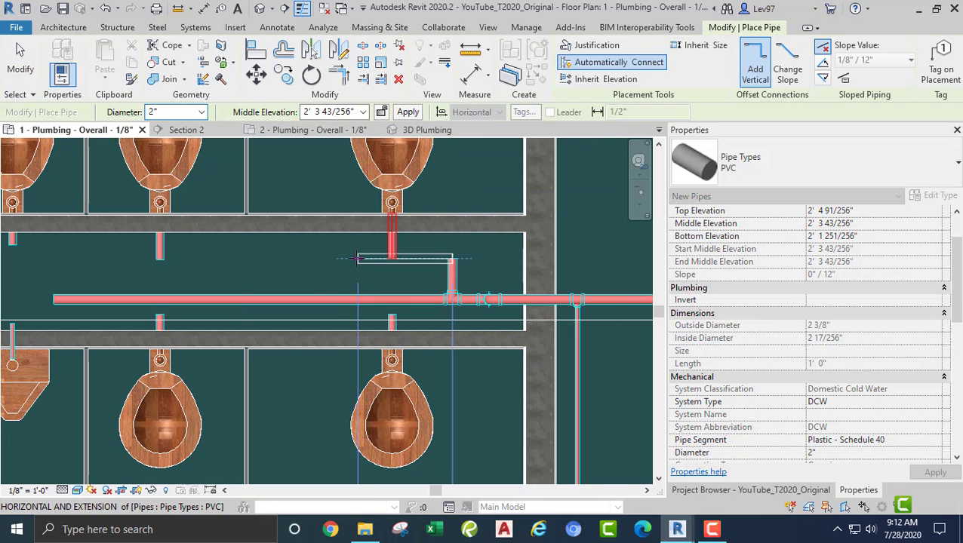
click(339, 258)
key(Escape)
key(Escape)
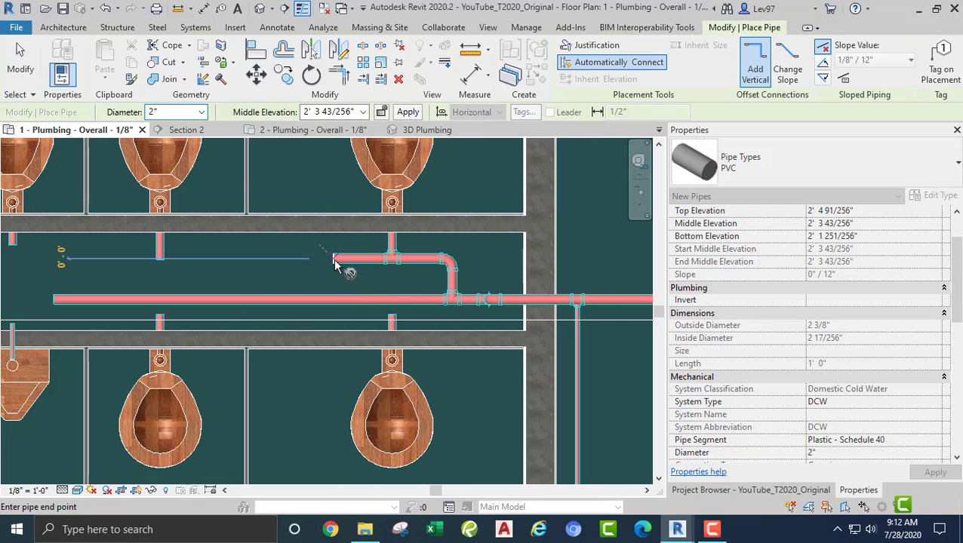
Check the properties of the second water closet from the end in the upper row.
middle_drag(296, 270, 408, 277)
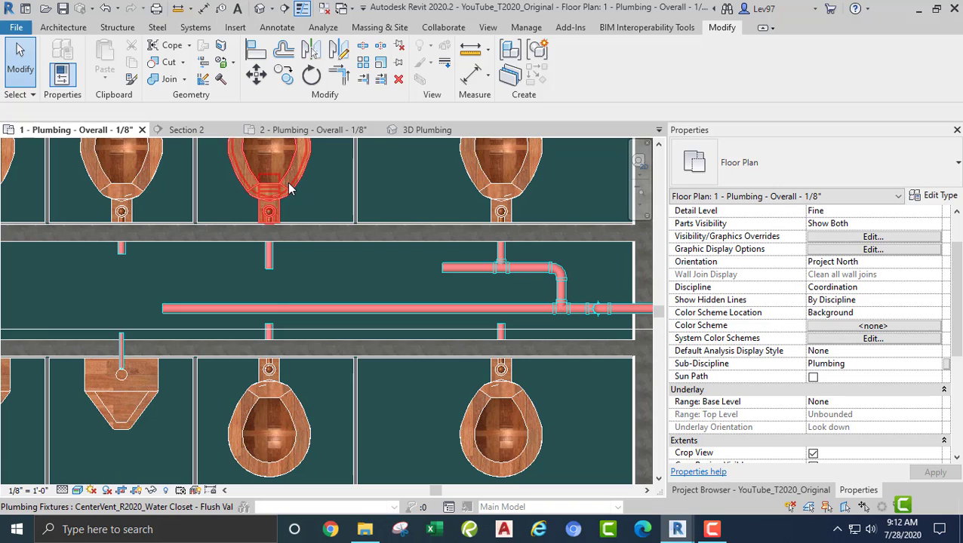
click(289, 188)
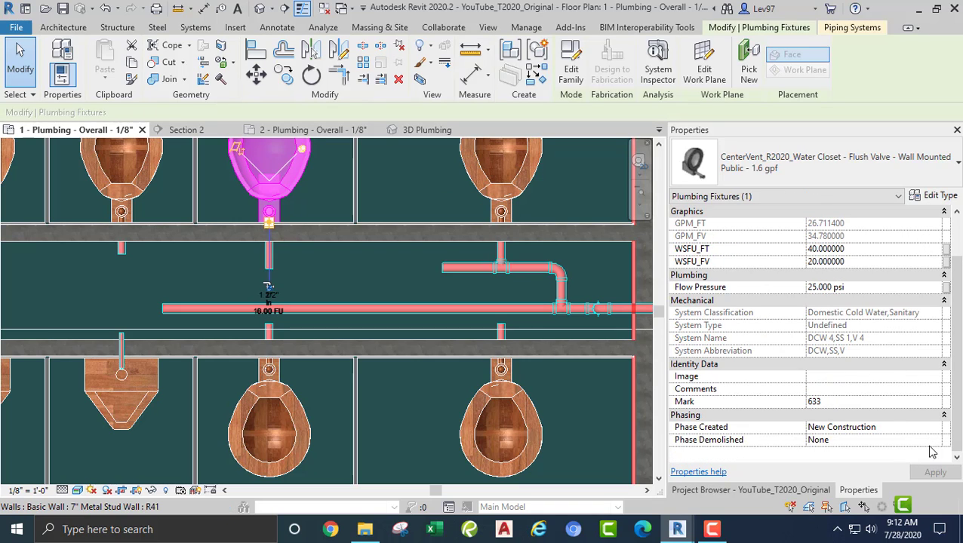
scroll(934, 441, up, 3)
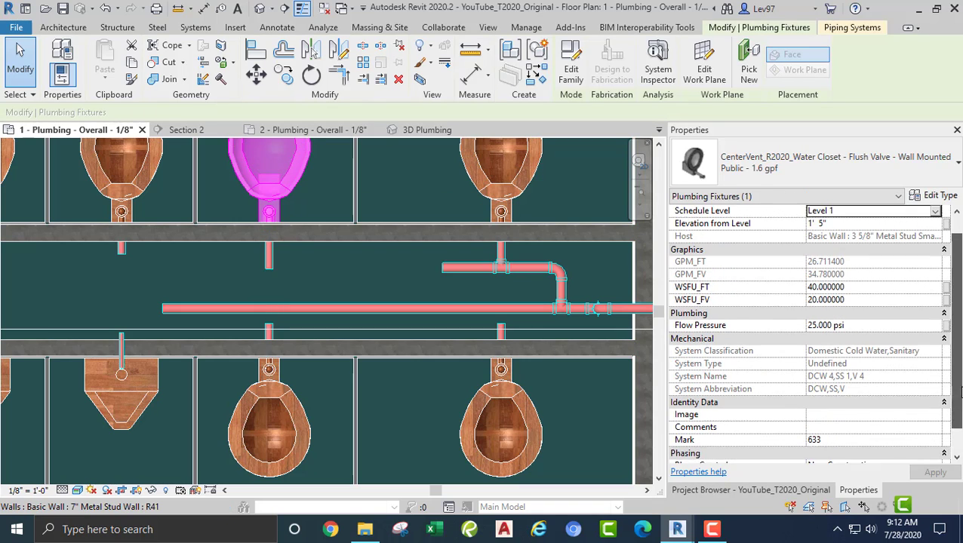
click(344, 277)
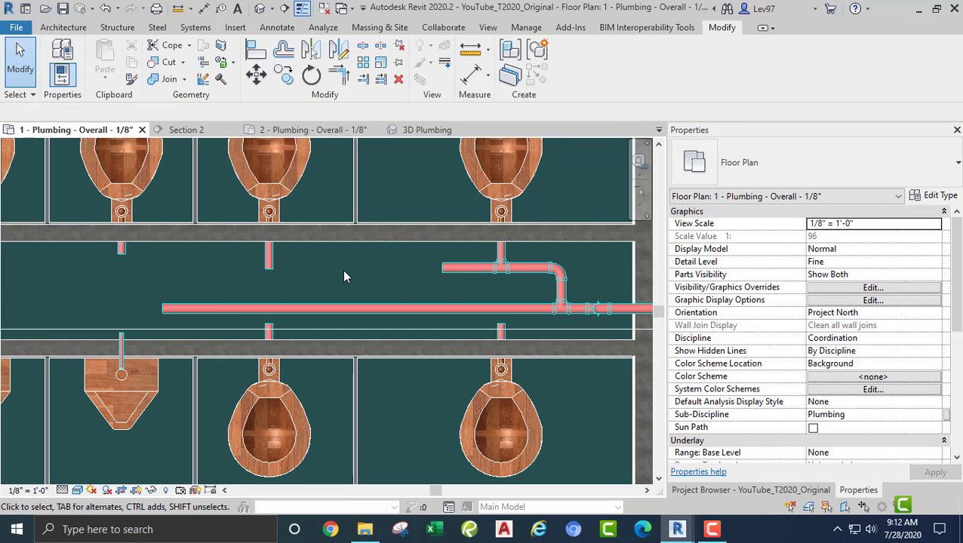
Try to change the length of the second upper water closet's cold water stub from its open end.
click(270, 262)
drag(269, 270, 302, 278)
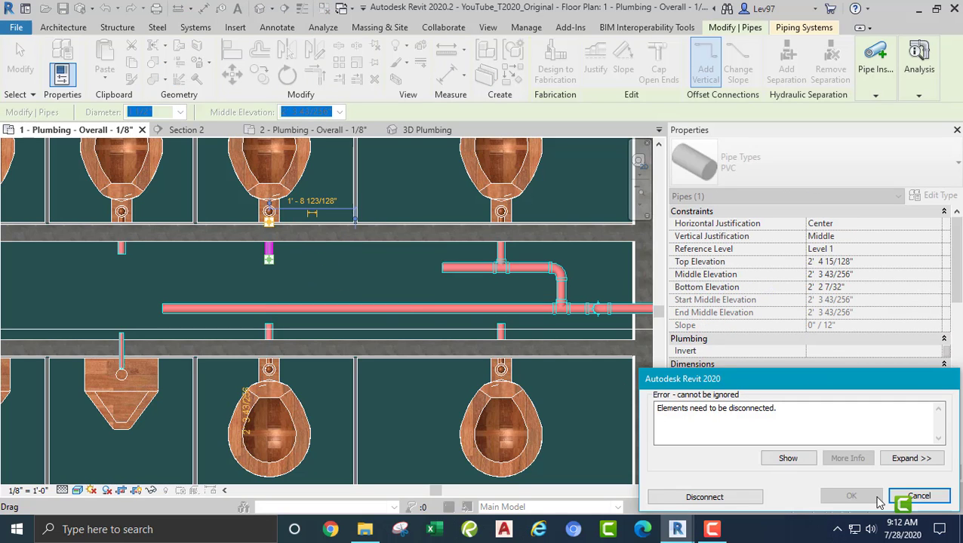
click(918, 498)
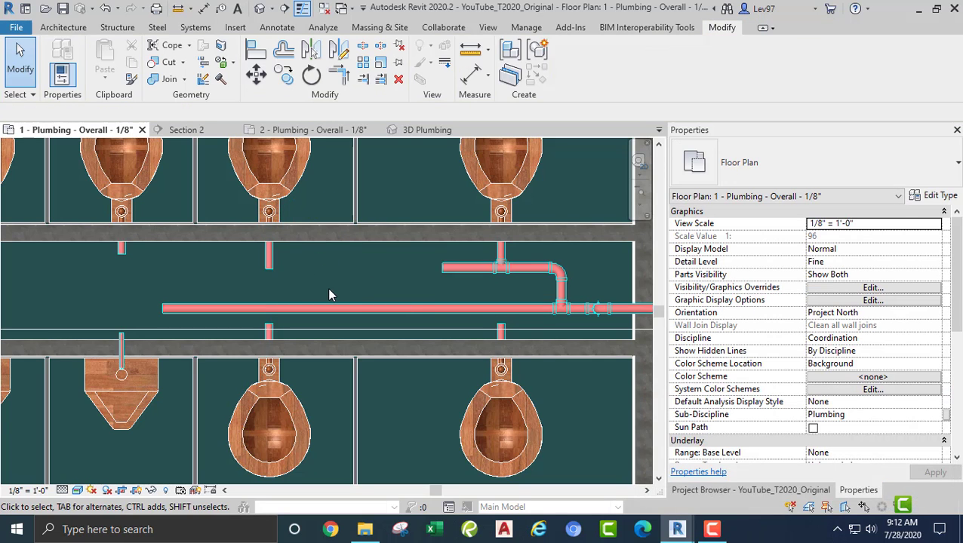
middle_drag(327, 288, 406, 284)
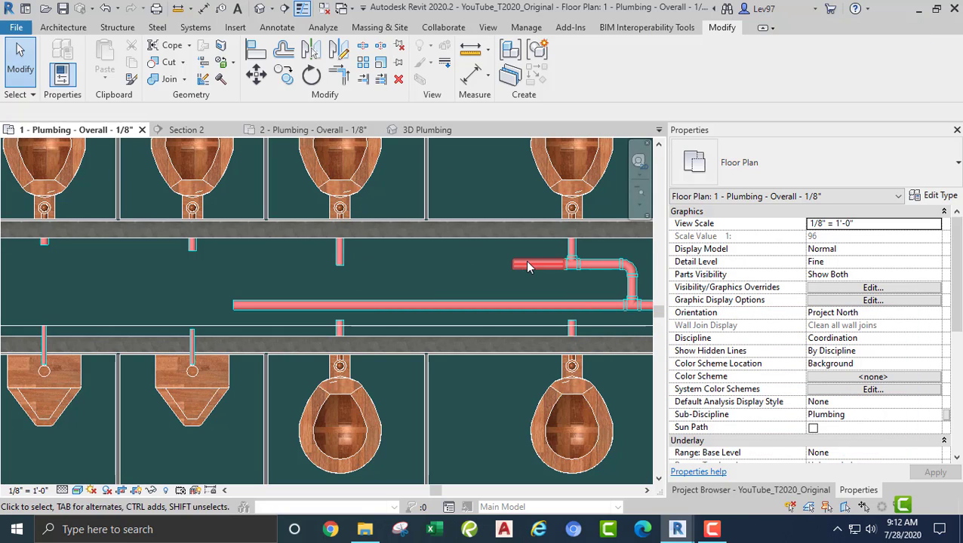
click(524, 269)
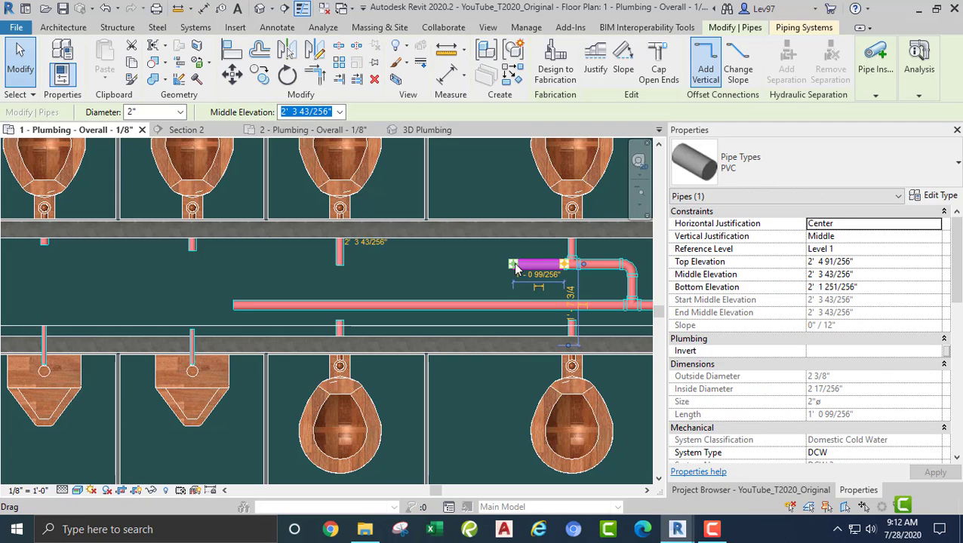
right_click(515, 268)
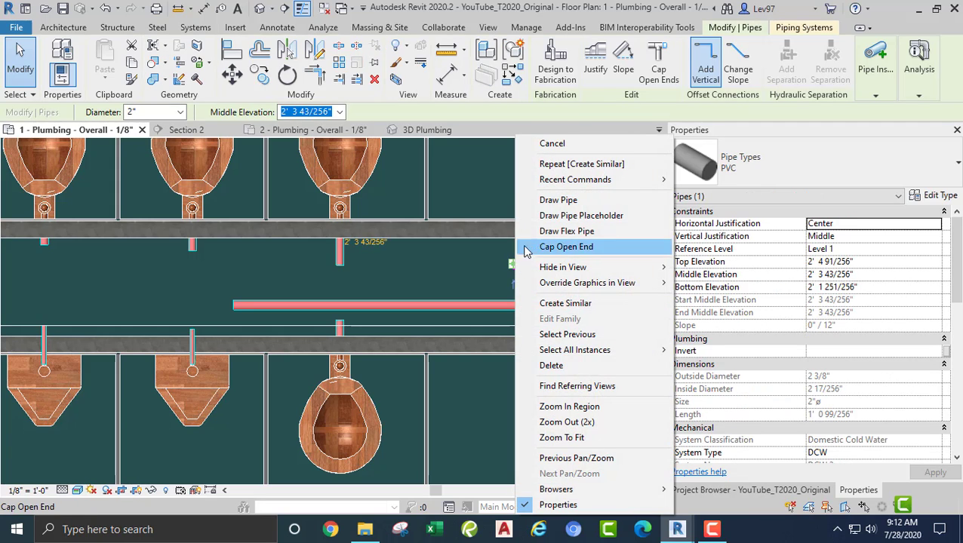
click(414, 281)
click(394, 293)
scroll(418, 276, down, 1)
middle_drag(429, 283, 266, 322)
scroll(238, 325, down, 1)
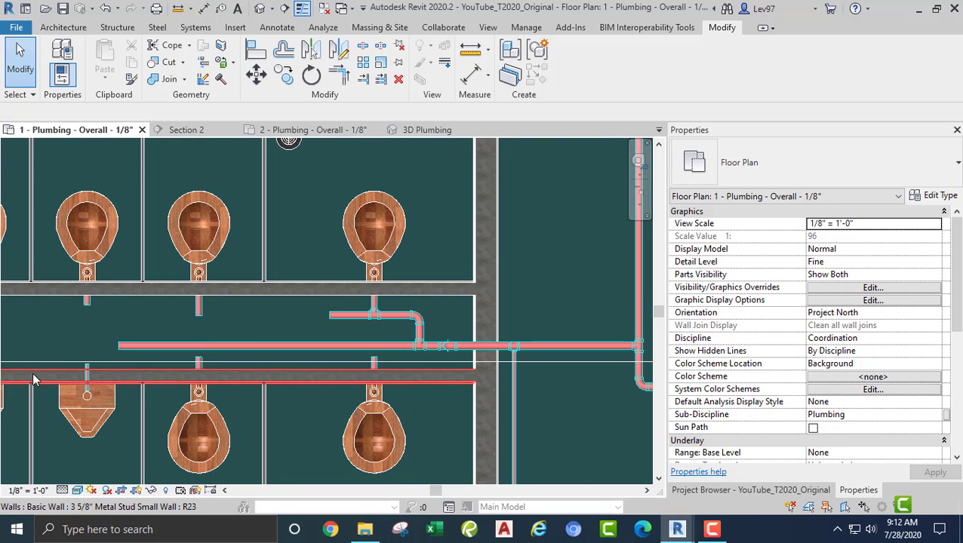